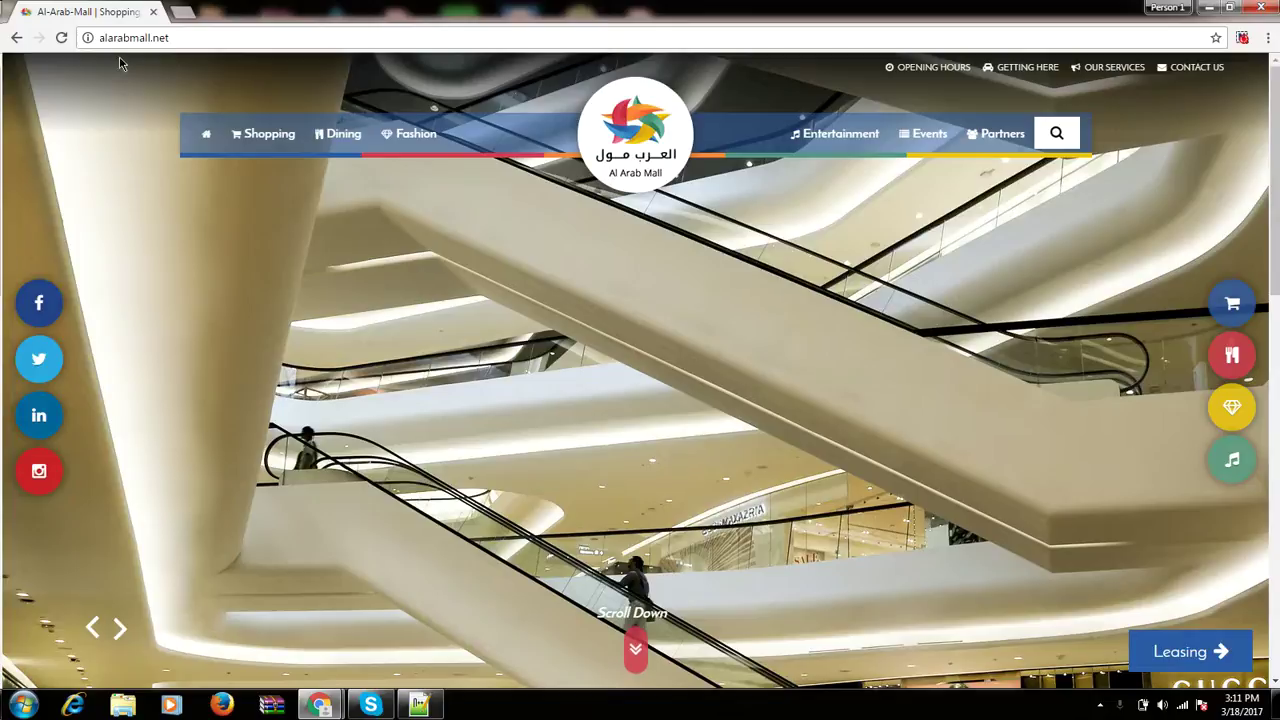
Copy the alarabmall.net address from the live homepage and open a new browser tab beside it.
left_click(123, 41)
key("ctrl+c")
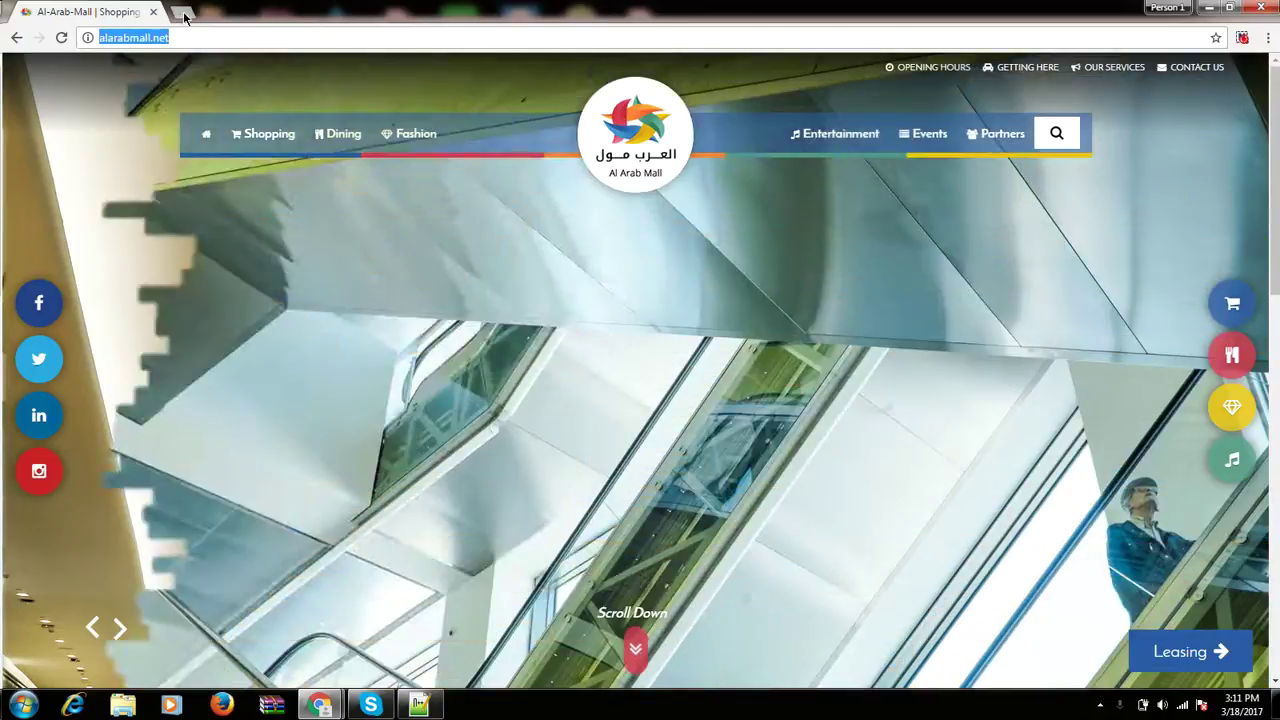
left_click(182, 12)
Go to alarabmall.net/admin and log in with the saved credentials to reach the Dashboard.
key("ctrl+v")
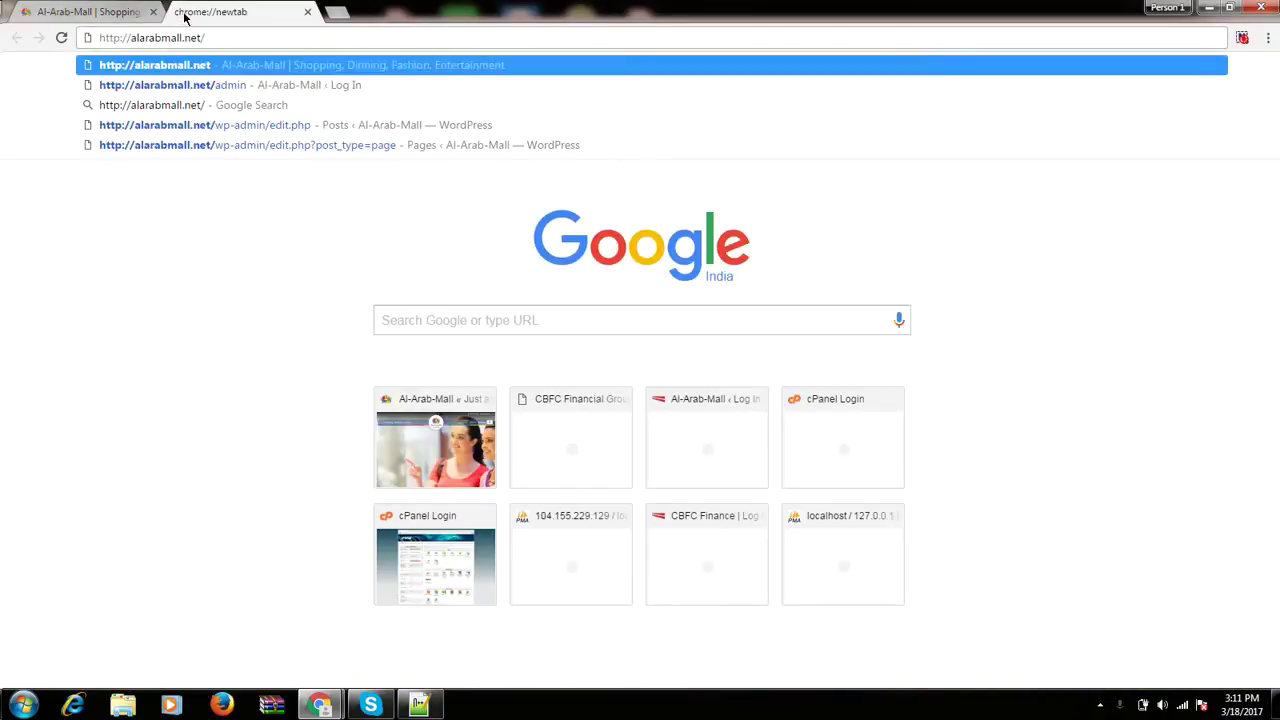
type("admin")
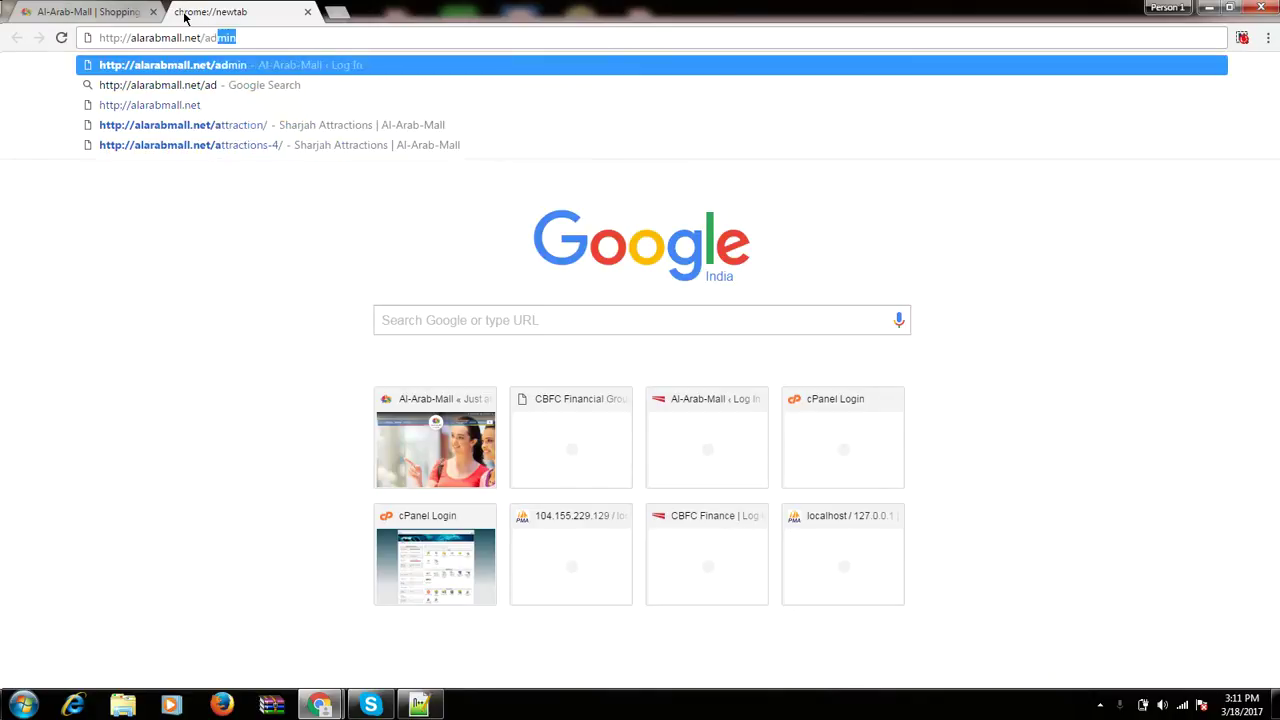
key("Return")
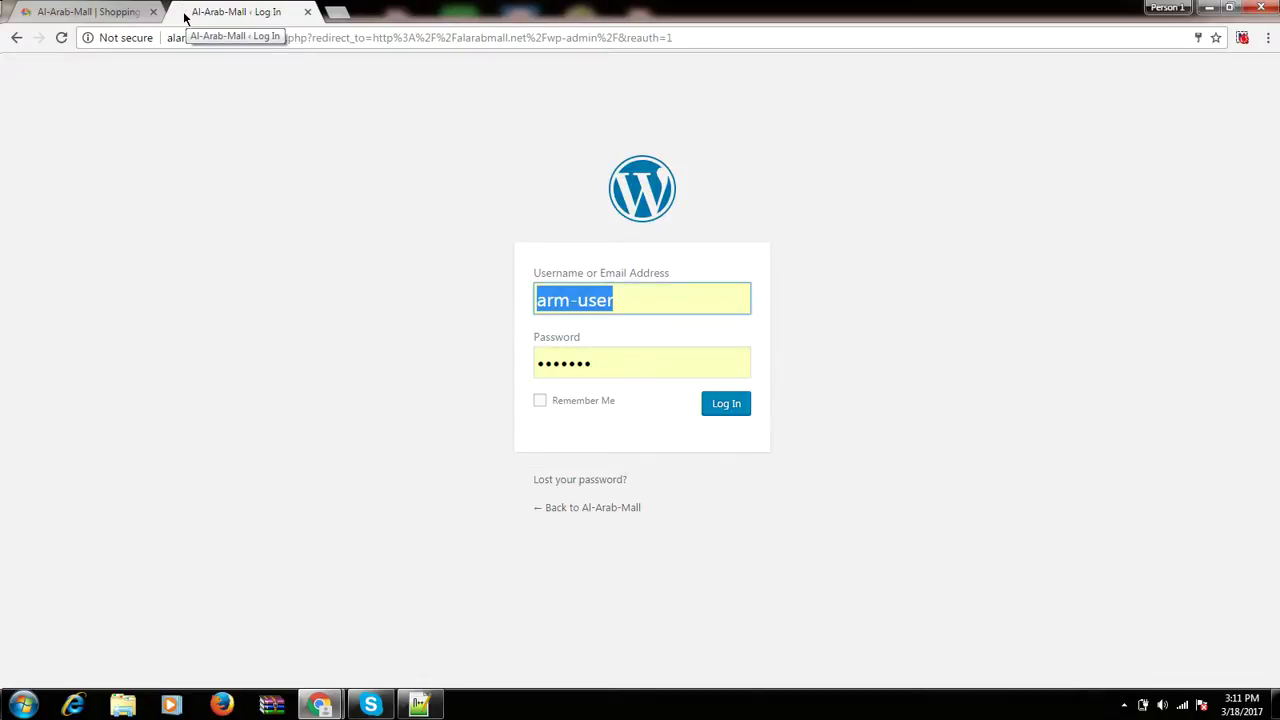
left_click(726, 410)
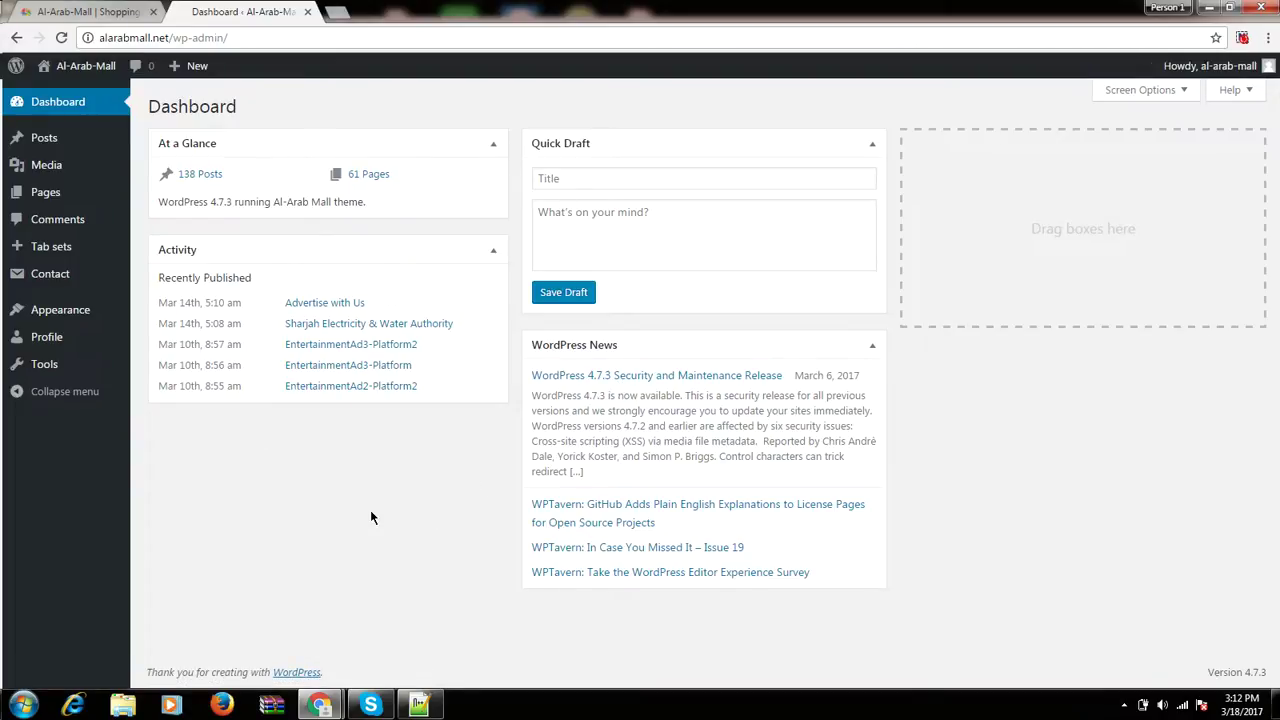
Open the Posts list showing all 138 published posts.
mouse_move(38, 147)
left_click(46, 141)
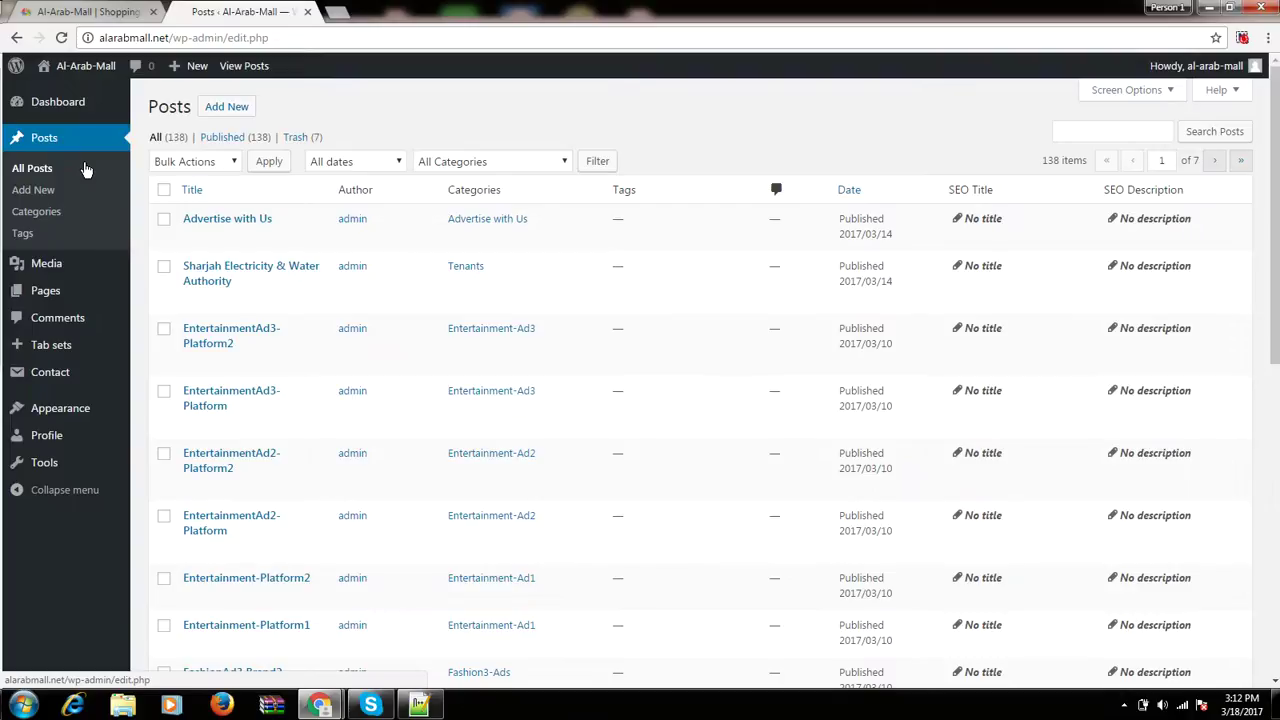
Filter All Posts by the Partners category, leaving Sharjah Tourism and Sharjah Expo.
left_click(26, 175)
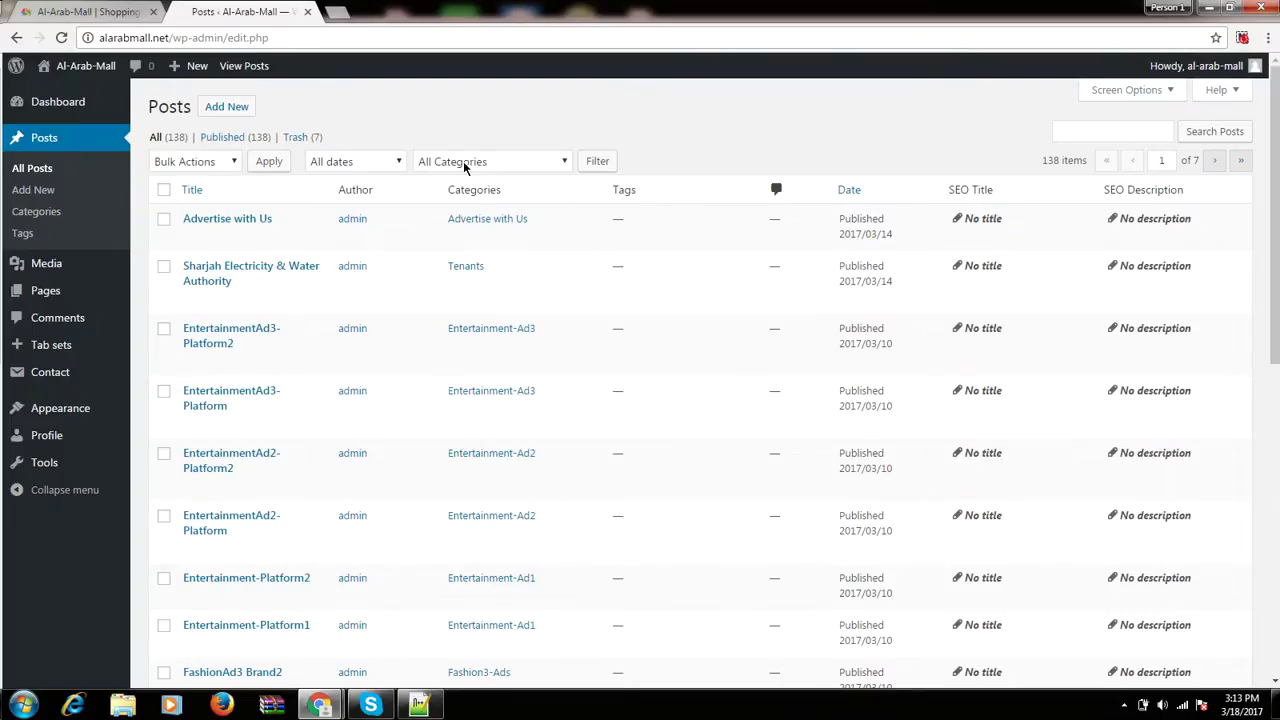
left_click(464, 165)
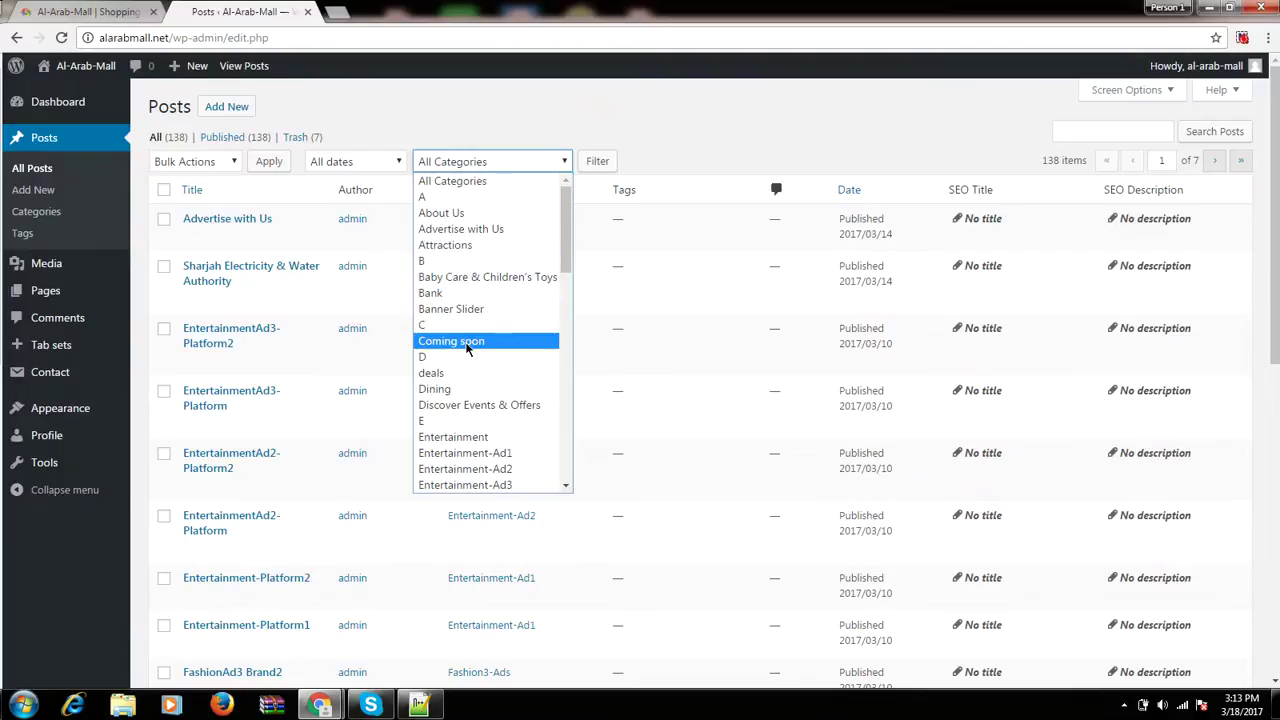
scroll(466, 340, "down", 3)
scroll(468, 350, "down", 3)
scroll(469, 361, "down", 6)
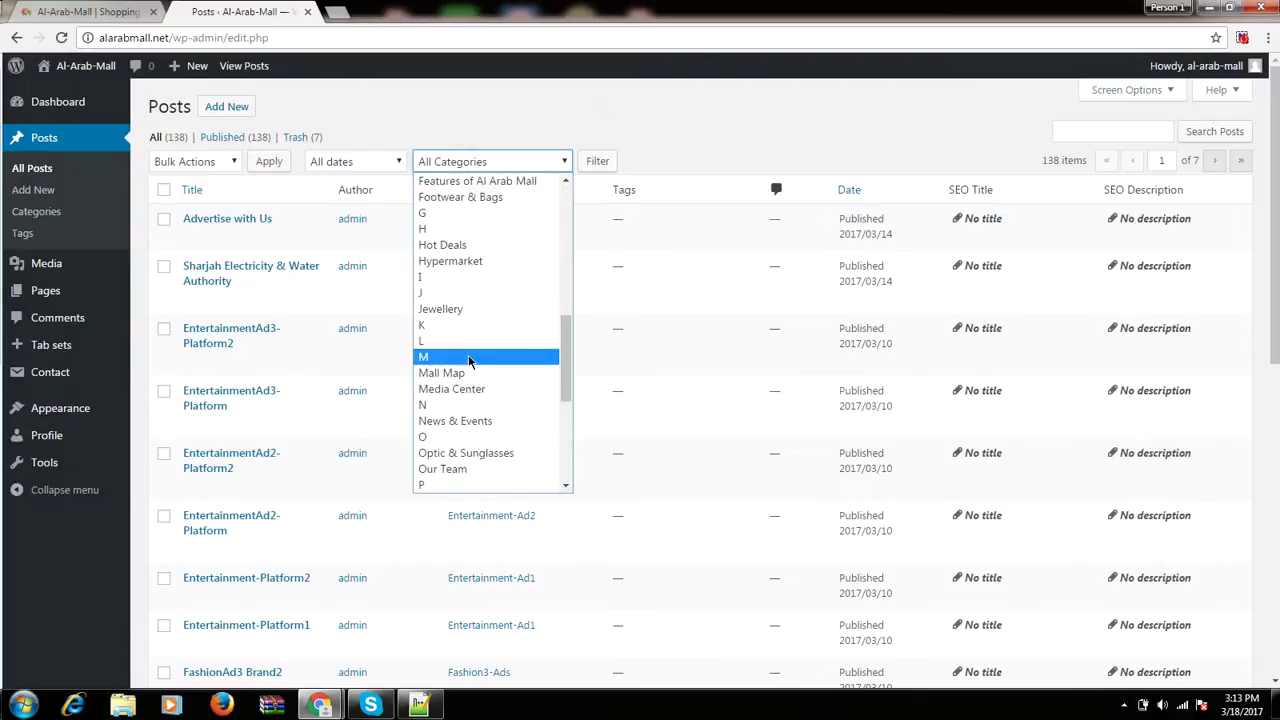
left_click(469, 357)
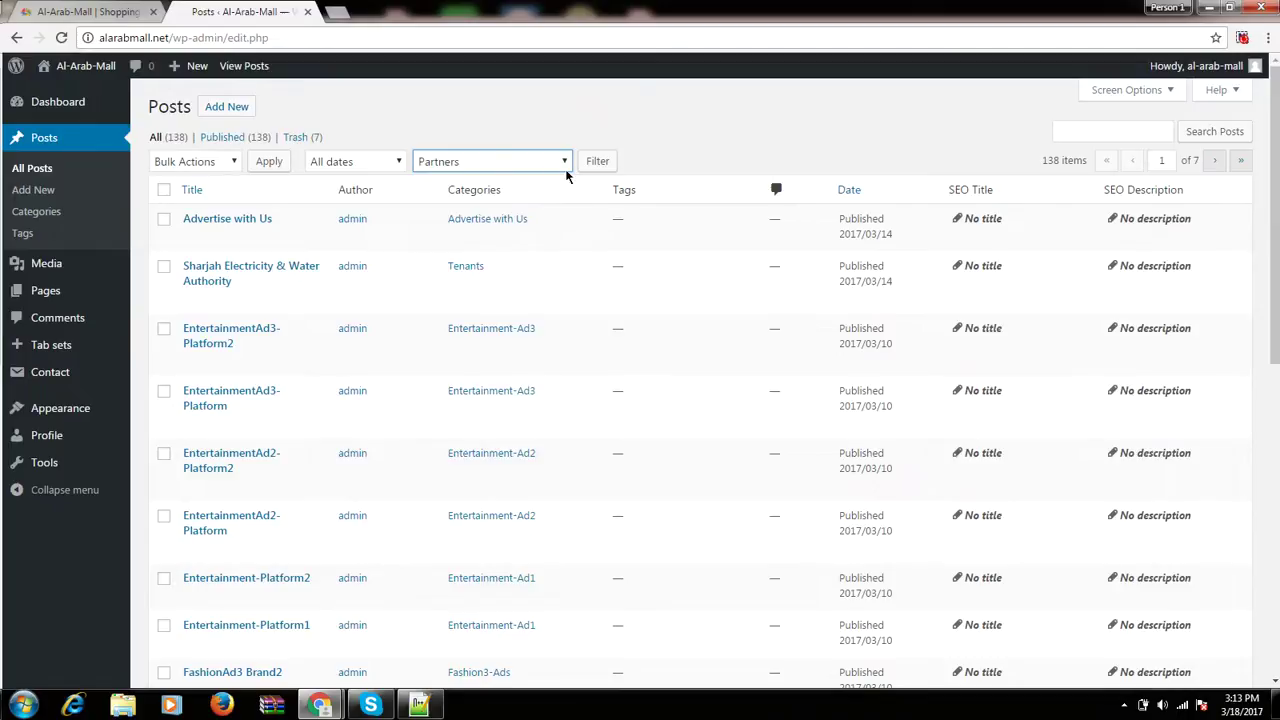
left_click(597, 162)
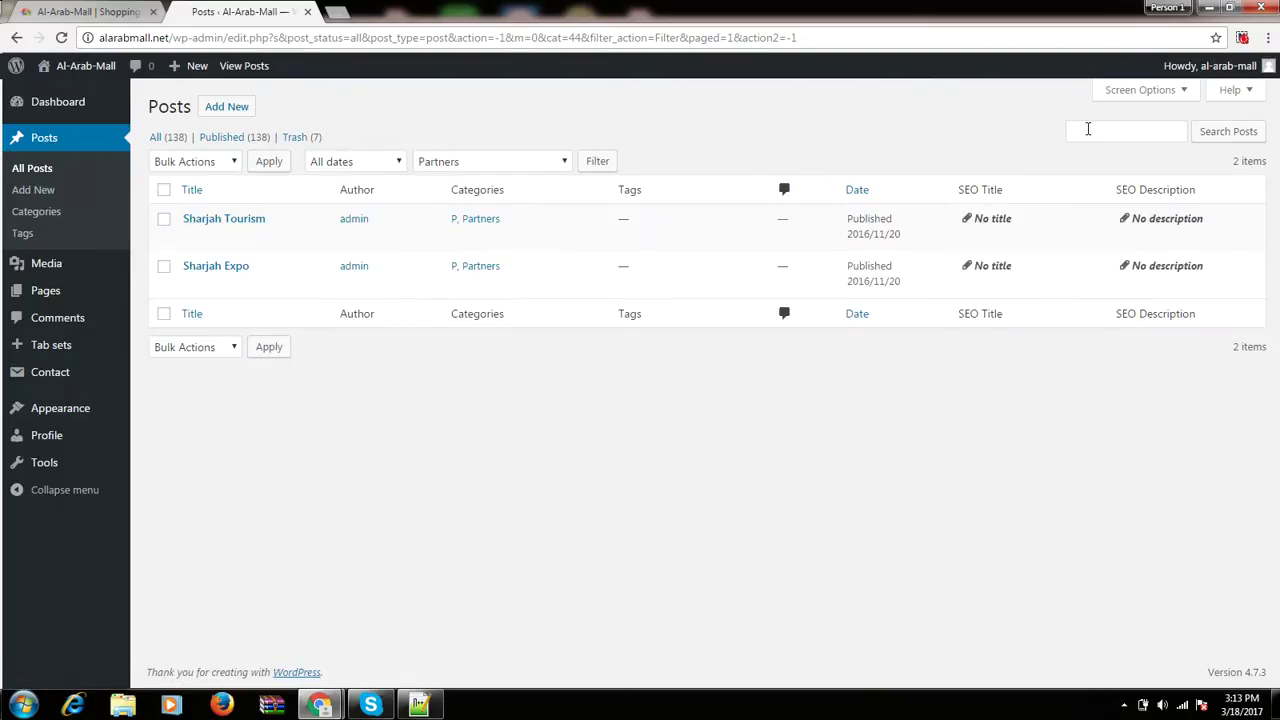
Search the Partners posts for 'tourism' so only Sharjah Tourism is listed.
left_click(1088, 129)
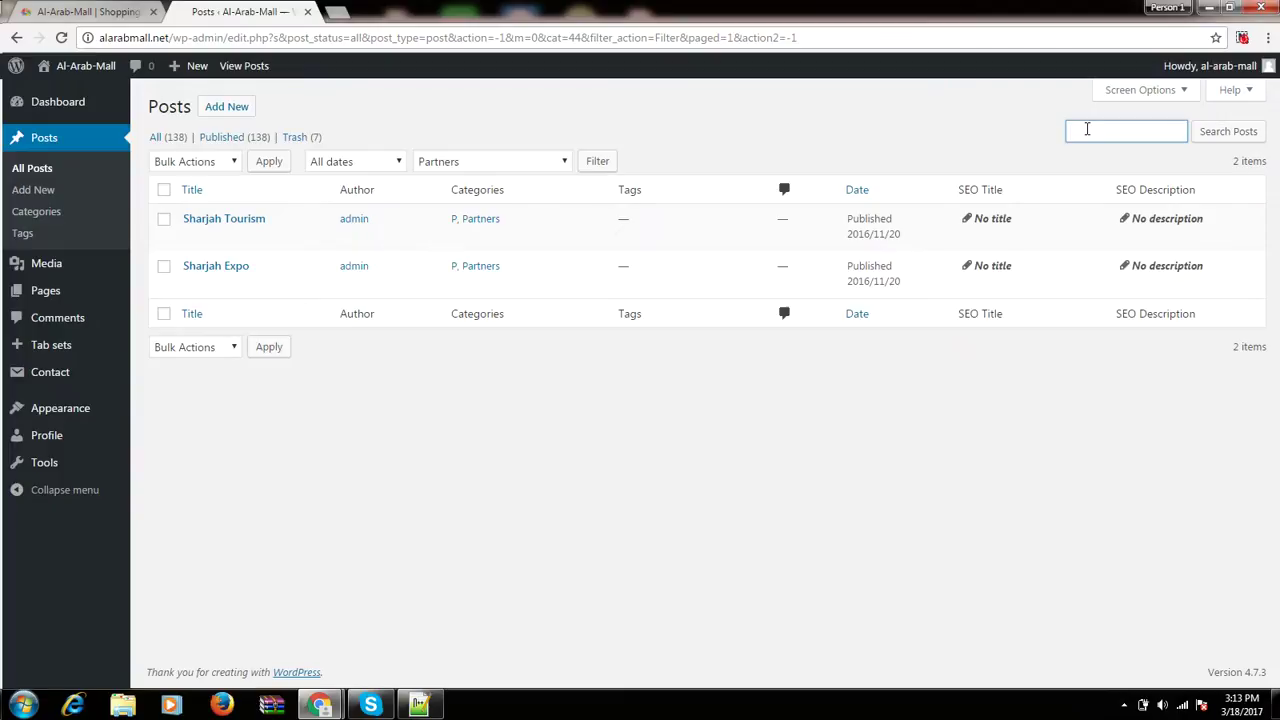
type("t")
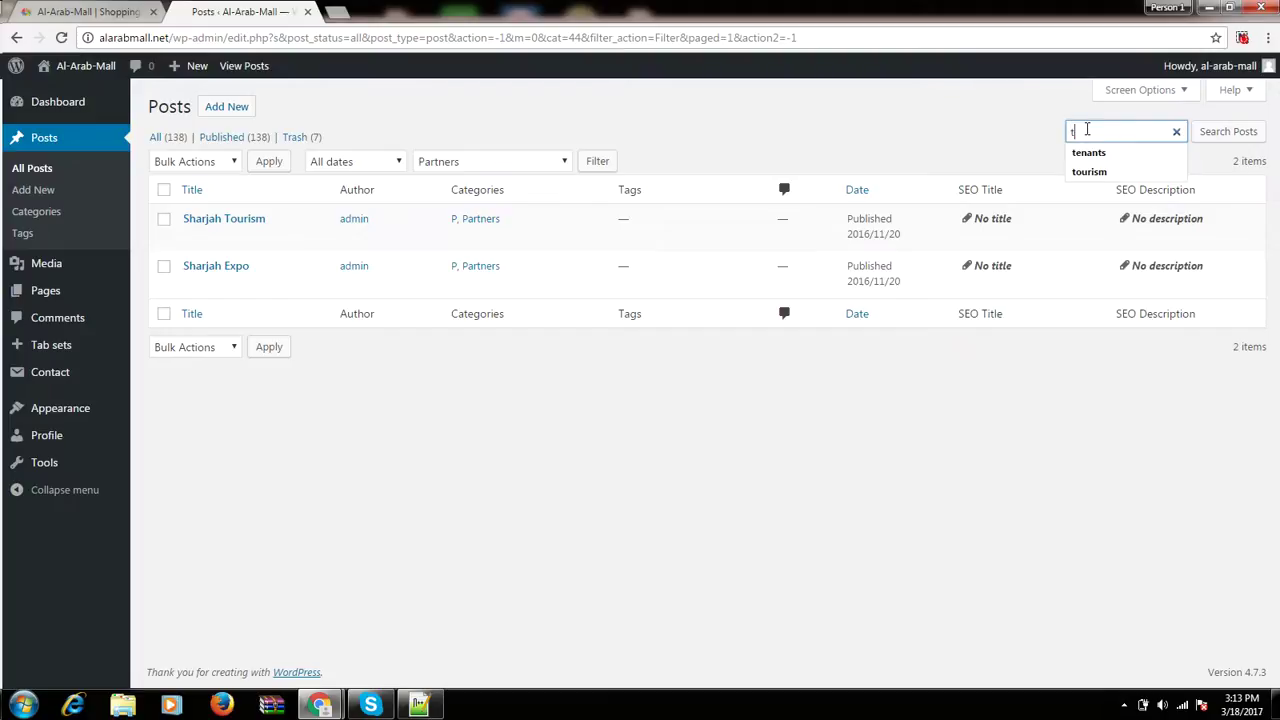
type("ourism")
key("Return")
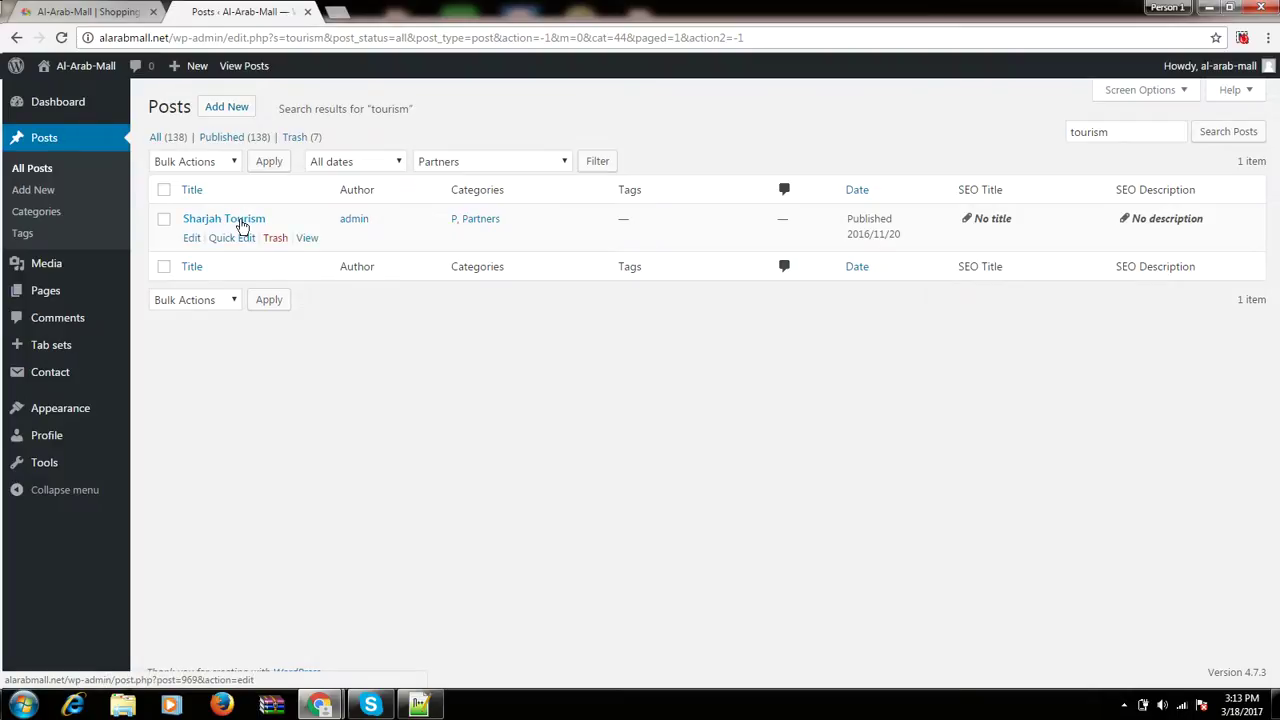
Start a new post, then open Posts > Categories with its Add New Category form.
left_click(28, 199)
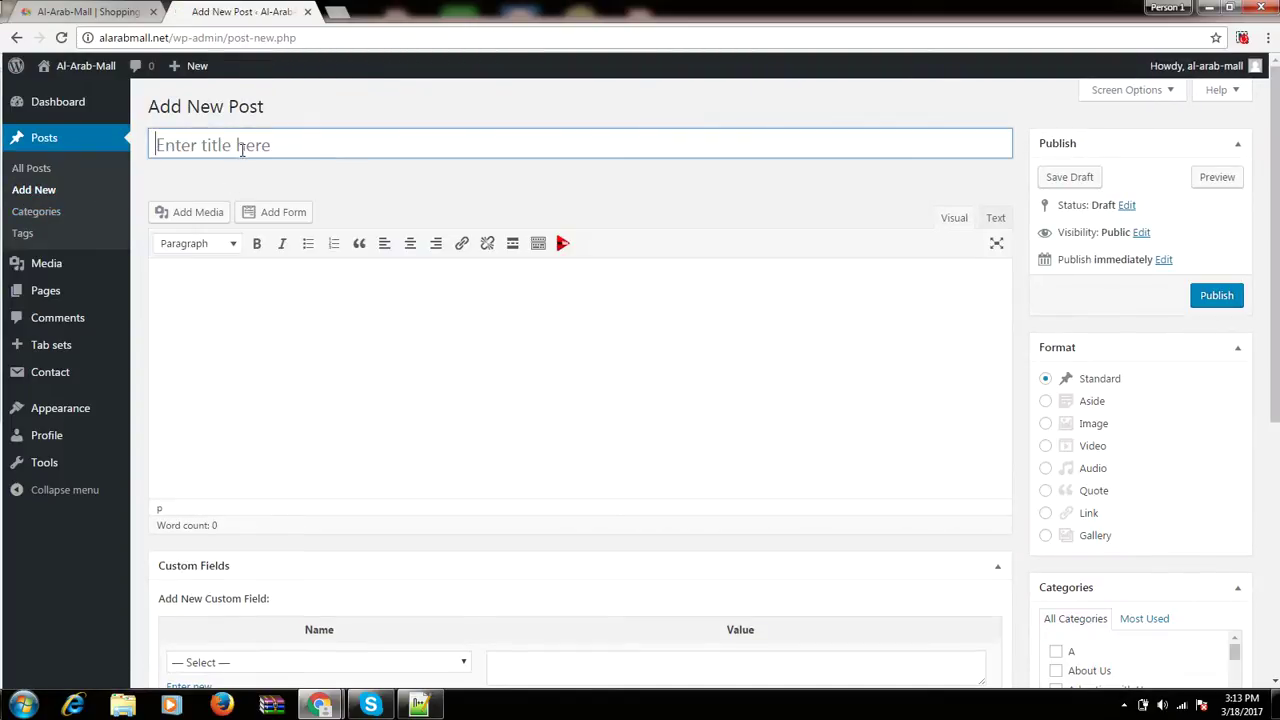
left_click(242, 149)
left_click(33, 218)
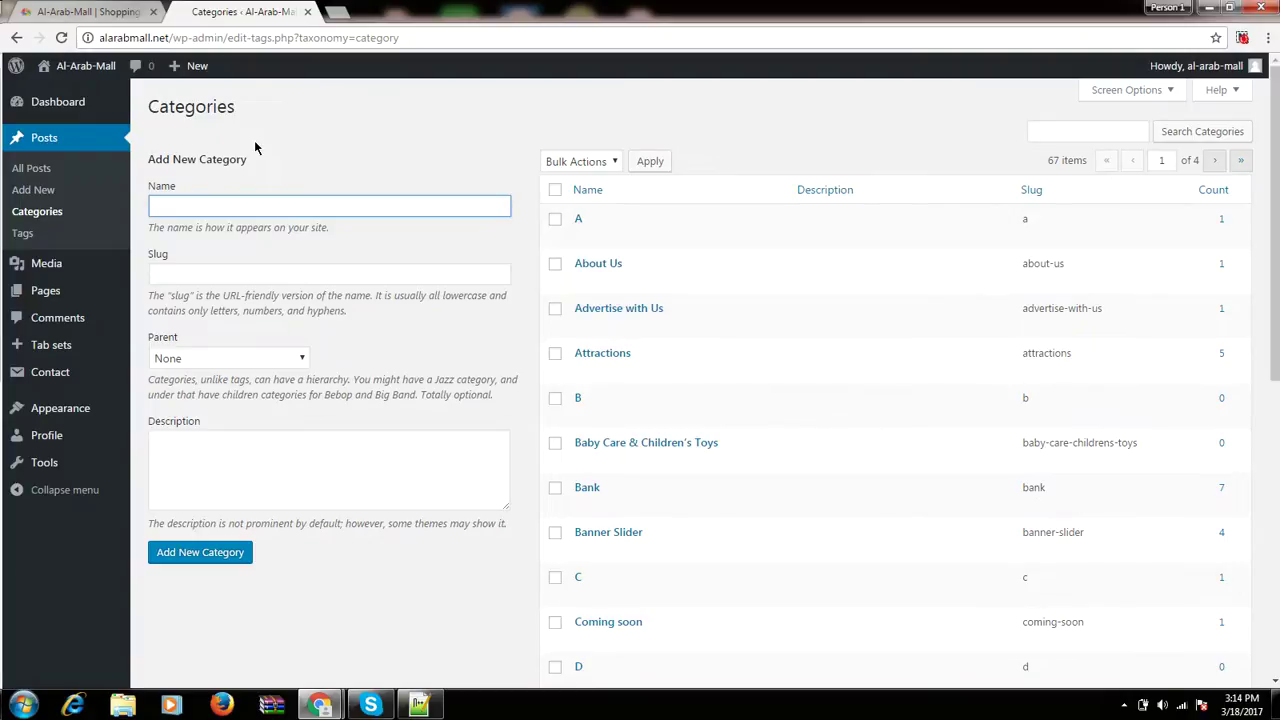
left_click(78, 8)
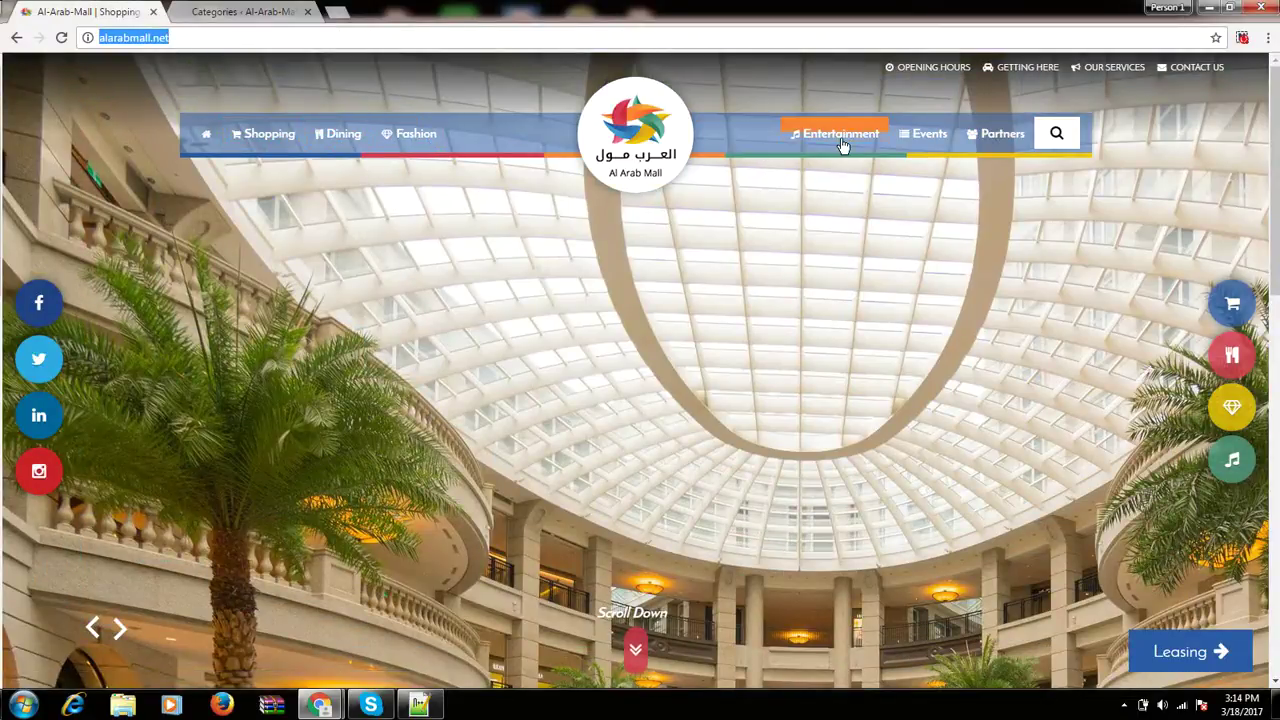
Browse the live mall homepage and its Shopping page.
scroll(640, 371, "down", 1)
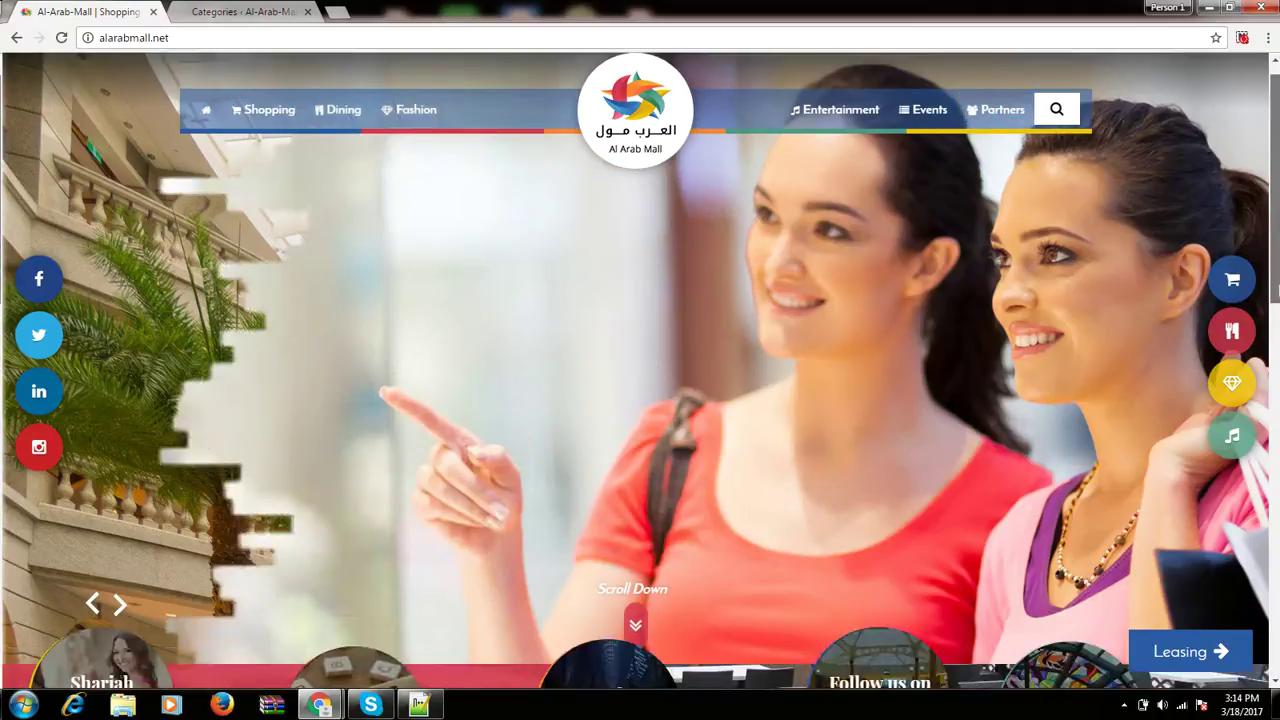
key("End")
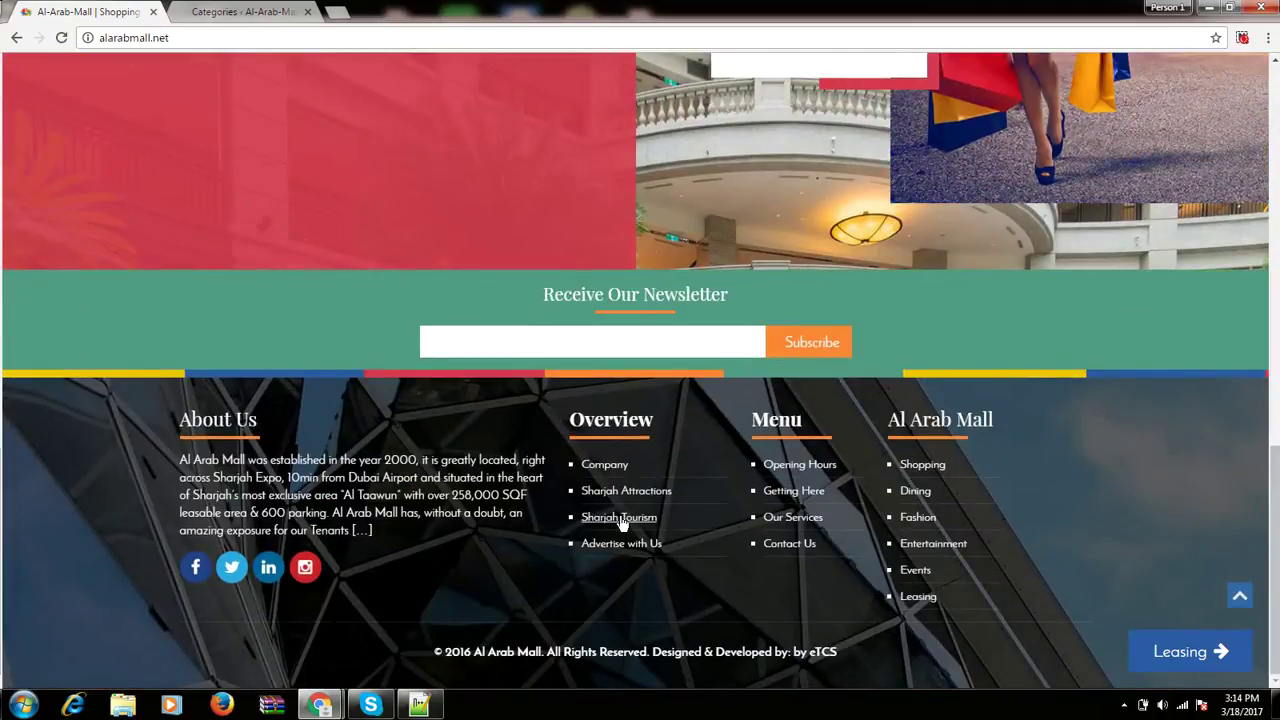
scroll(614, 552, "up", 8)
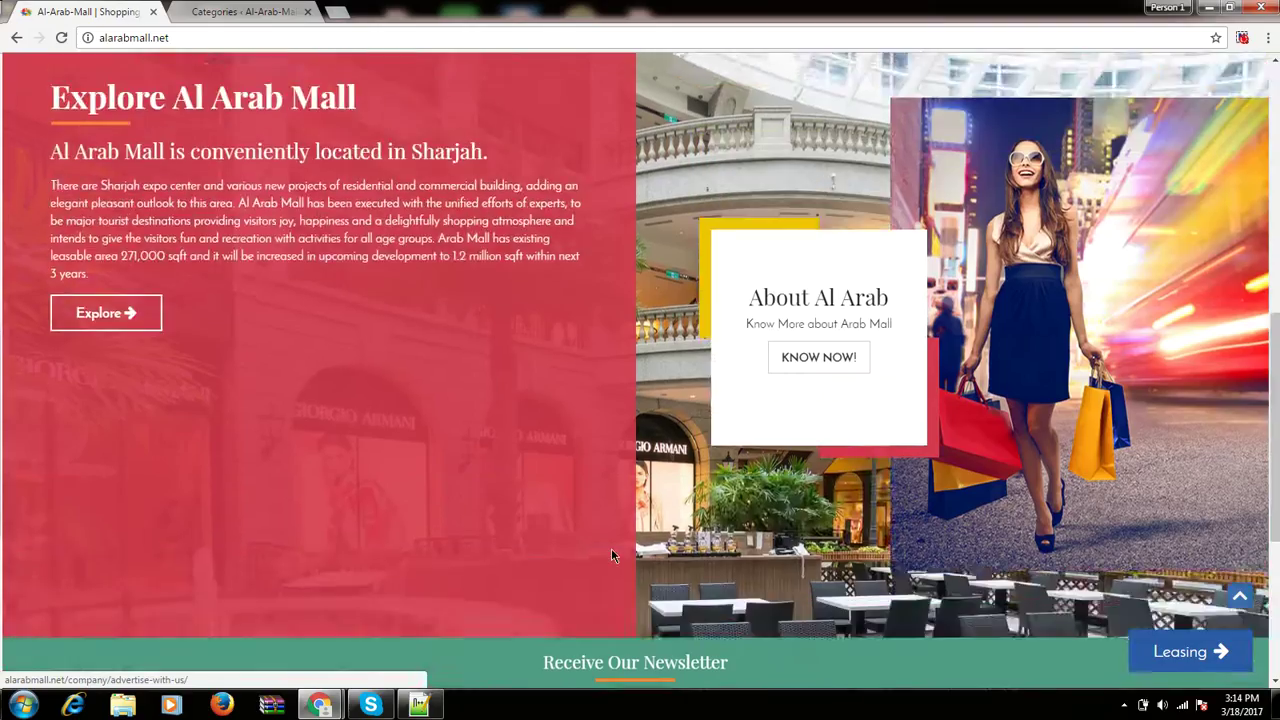
scroll(370, 402, "up", 5)
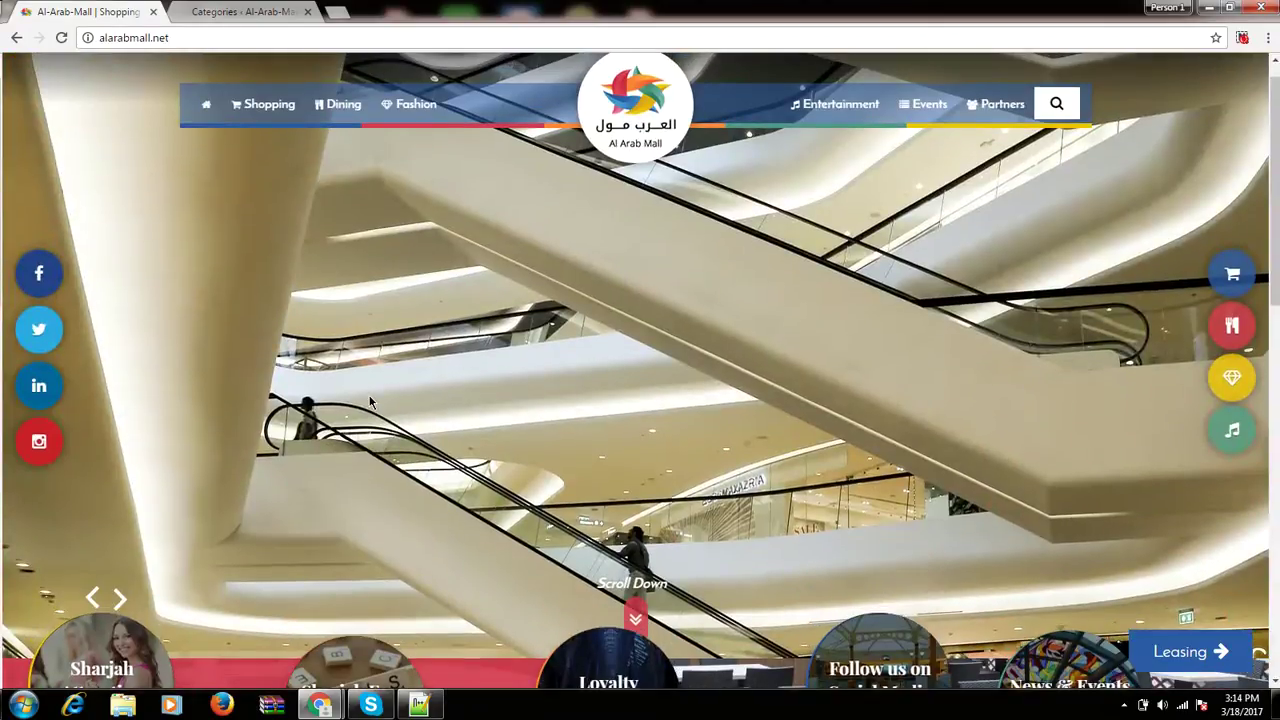
left_click(262, 104)
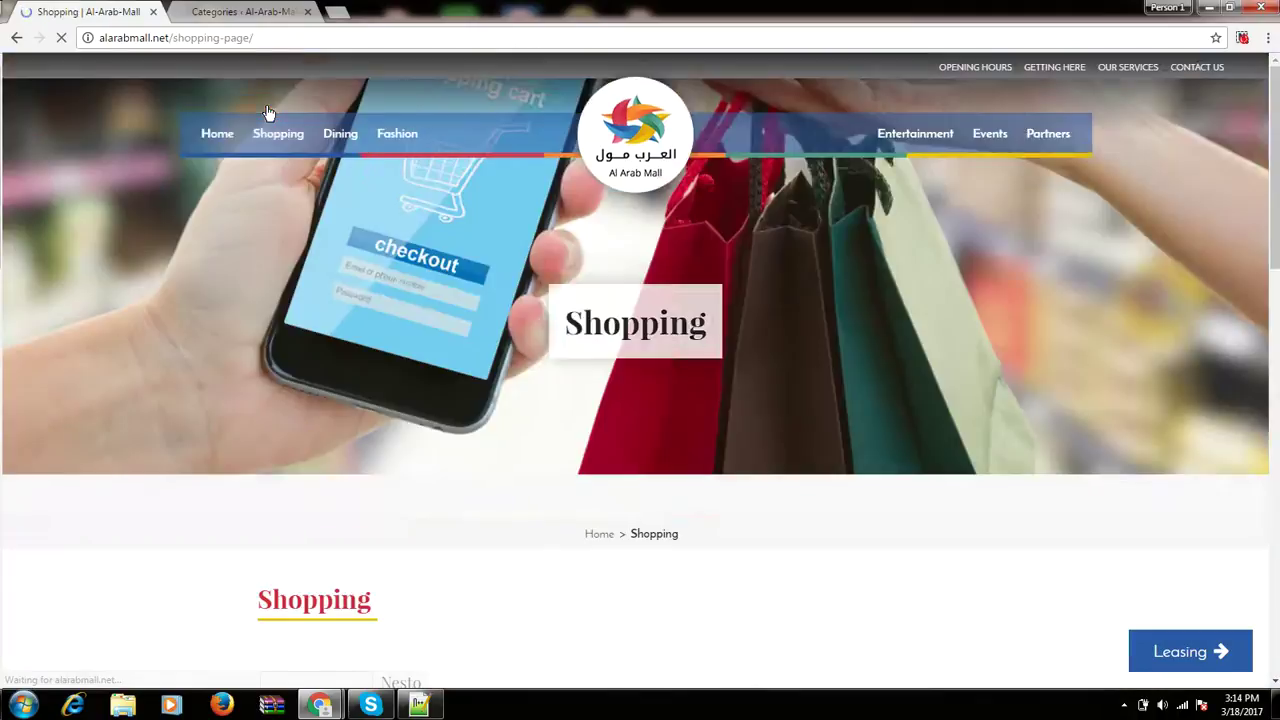
scroll(348, 427, "down", 6)
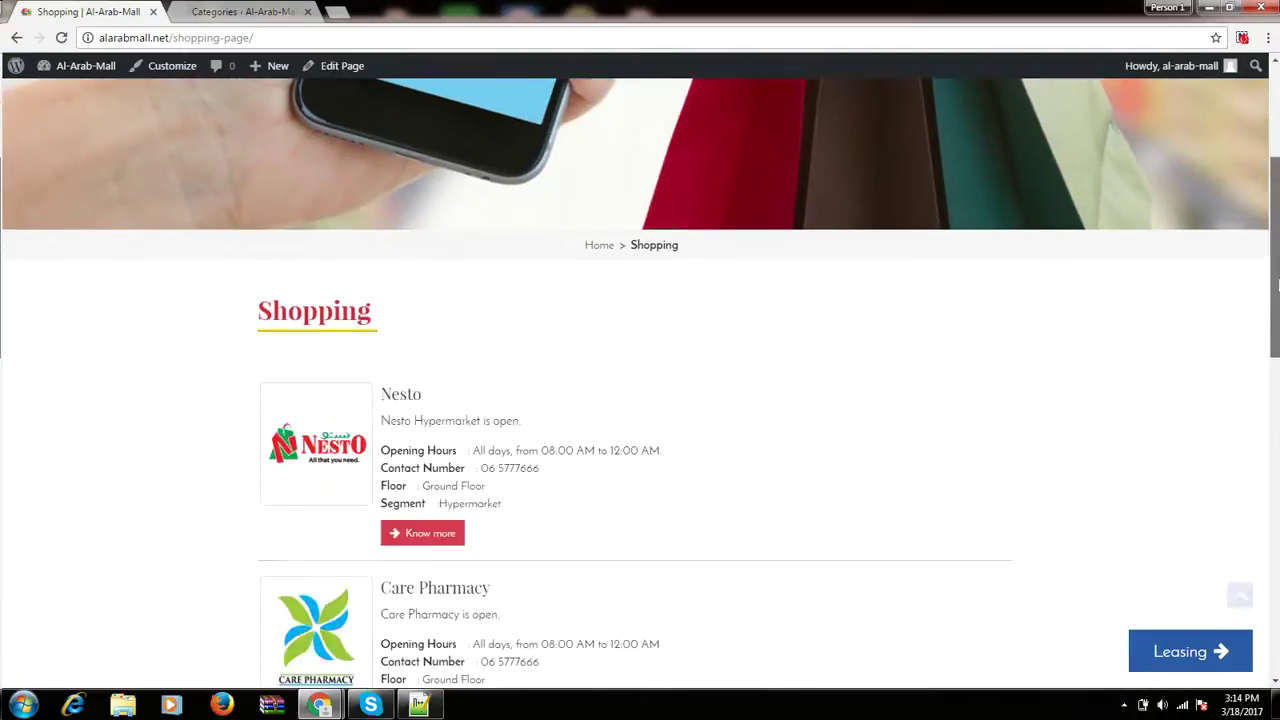
scroll(34, 388, "up", 4)
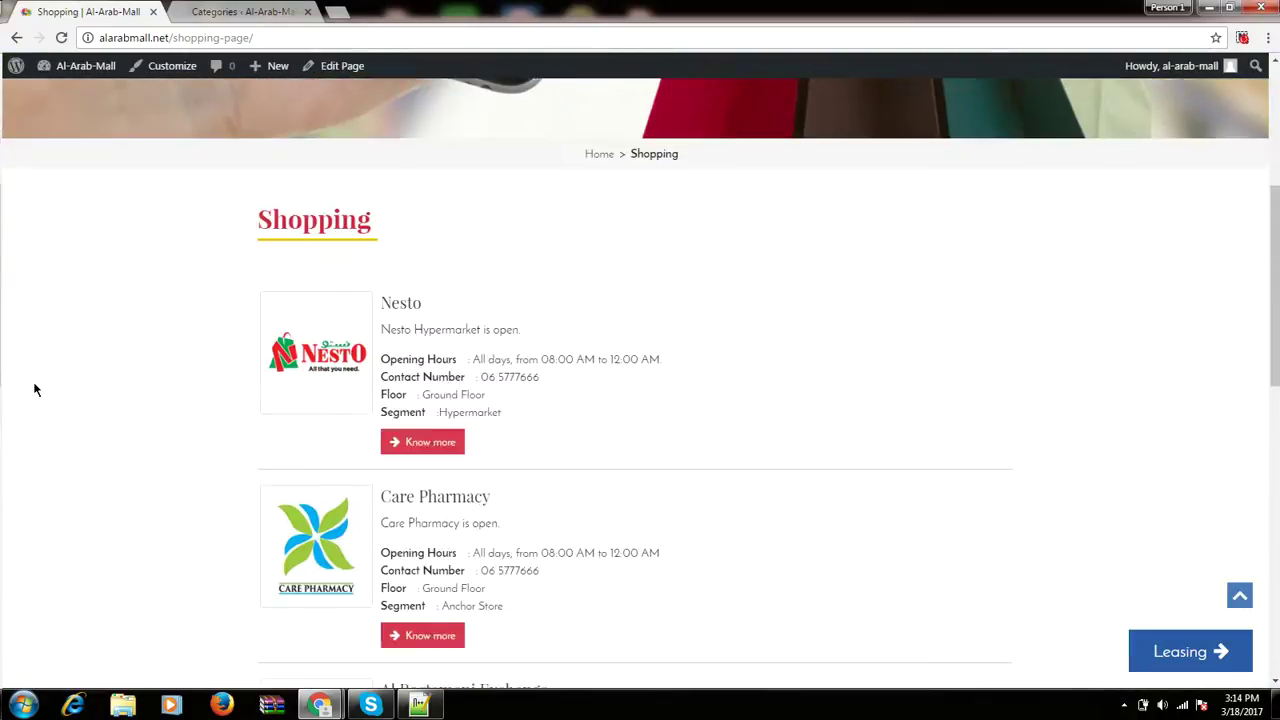
scroll(34, 390, "down", 2)
scroll(34, 389, "down", 6)
scroll(52, 396, "up", 2)
scroll(89, 427, "up", 8)
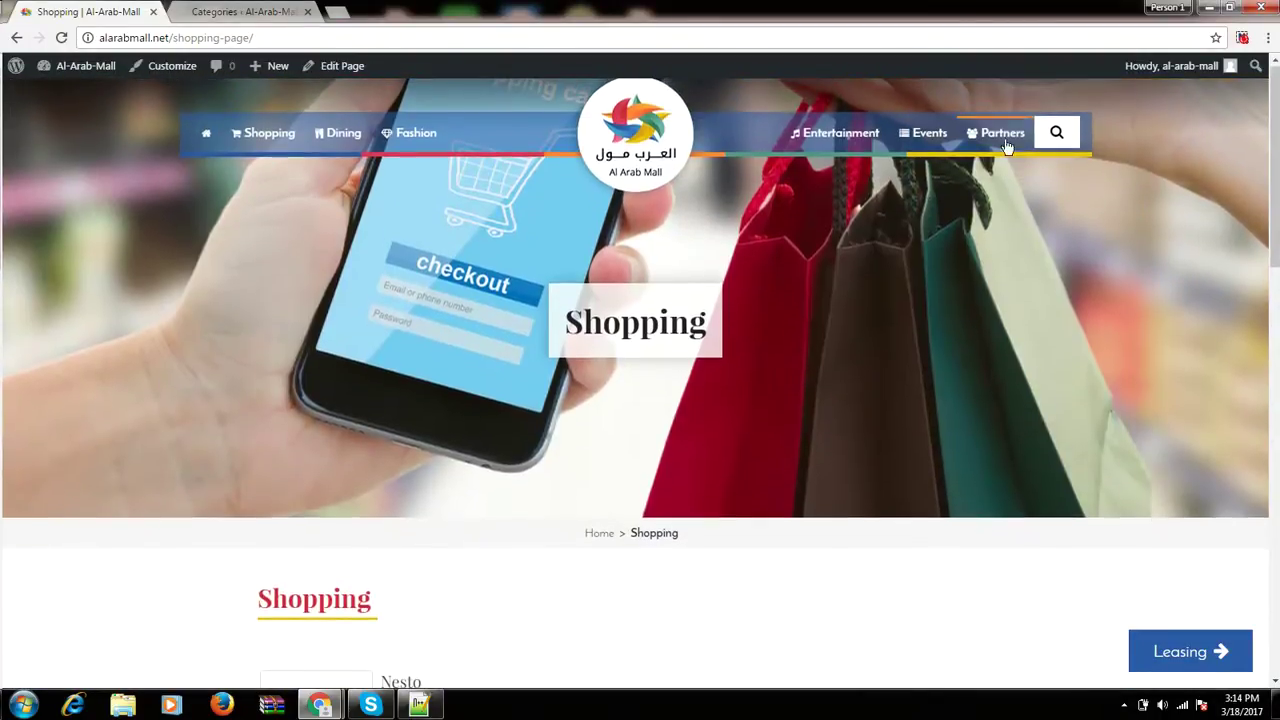
View the live Partners page listing Sharjah Tourism and Sharjah Expo, then return to admin.
left_click(996, 133)
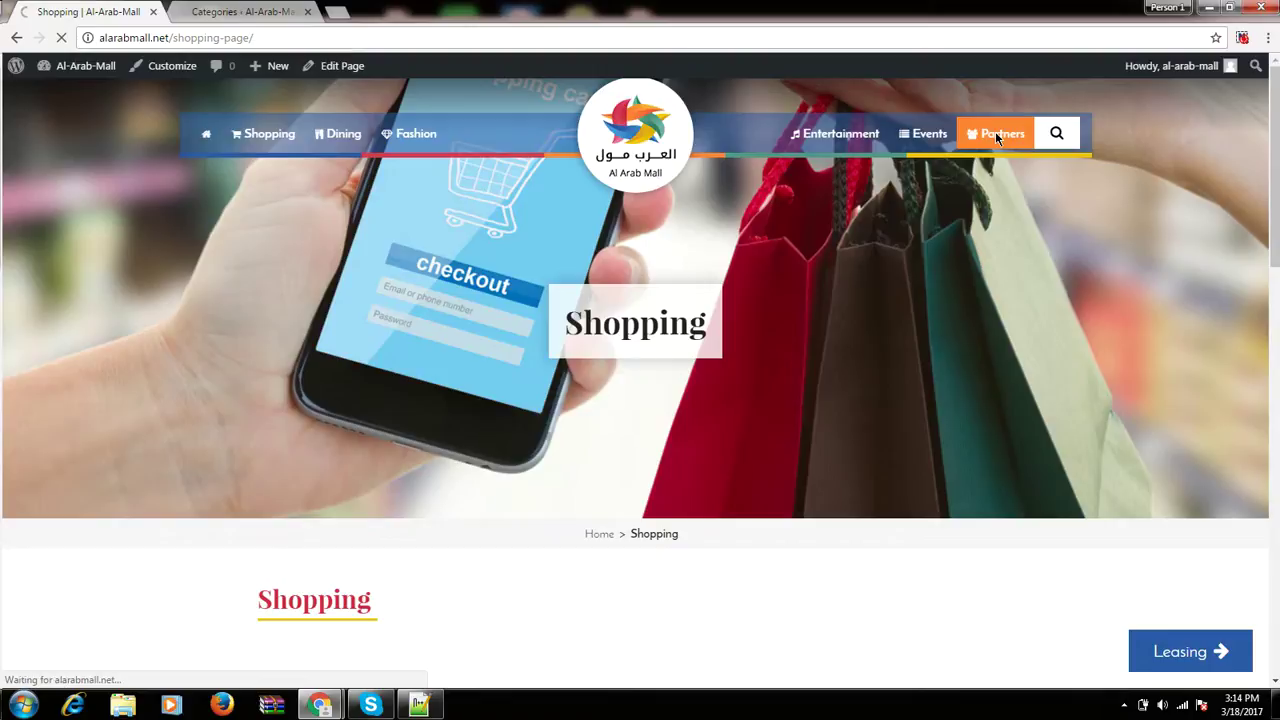
scroll(403, 543, "down", 3)
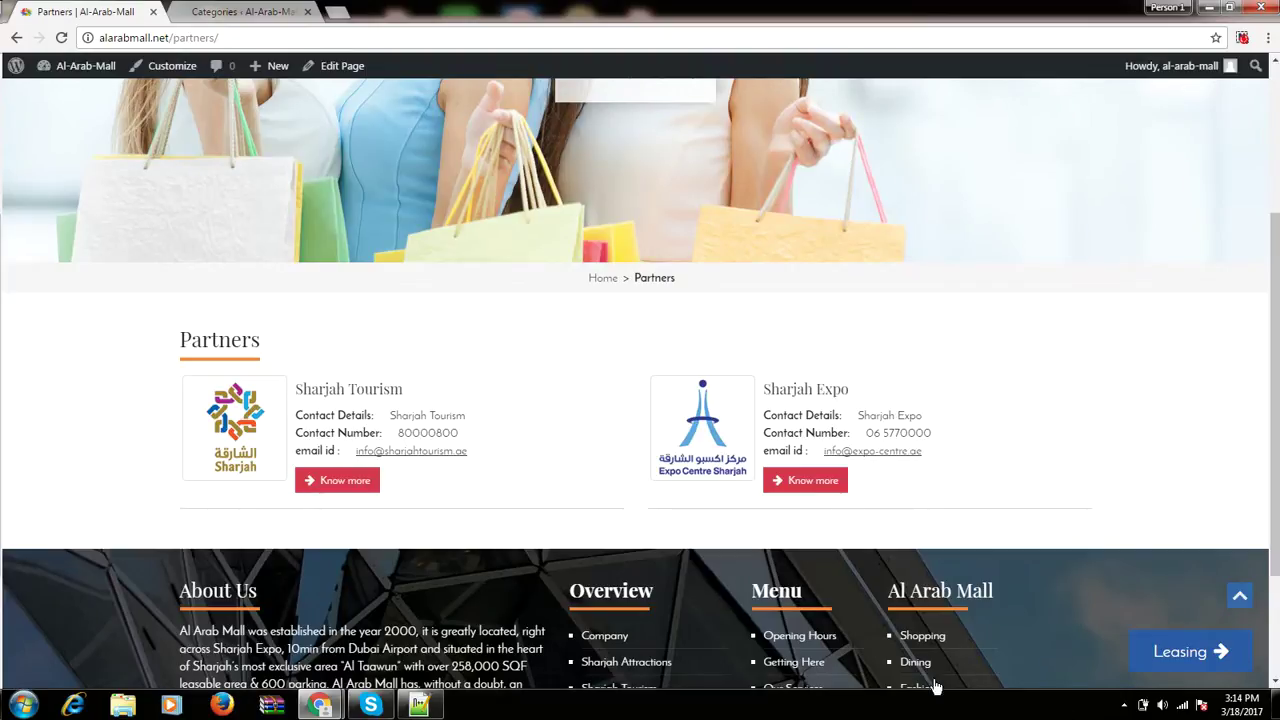
scroll(27, 487, "up", 1)
scroll(27, 487, "up", 3)
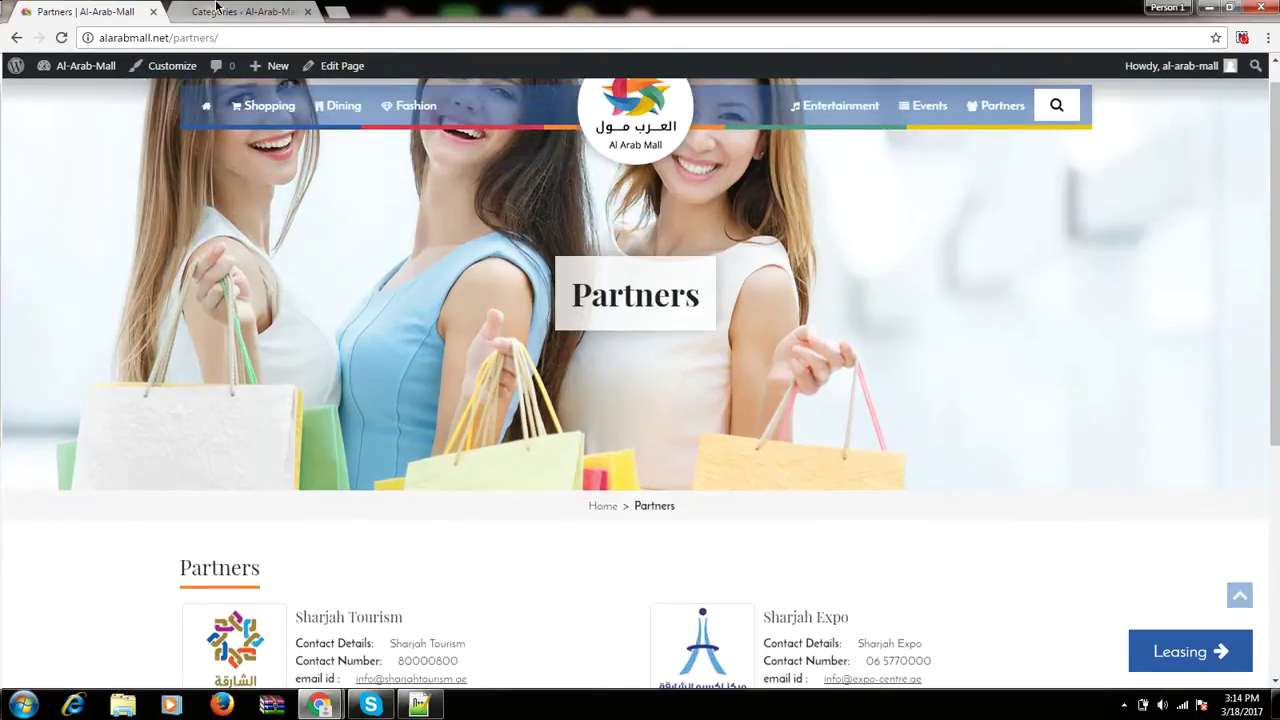
left_click(240, 11)
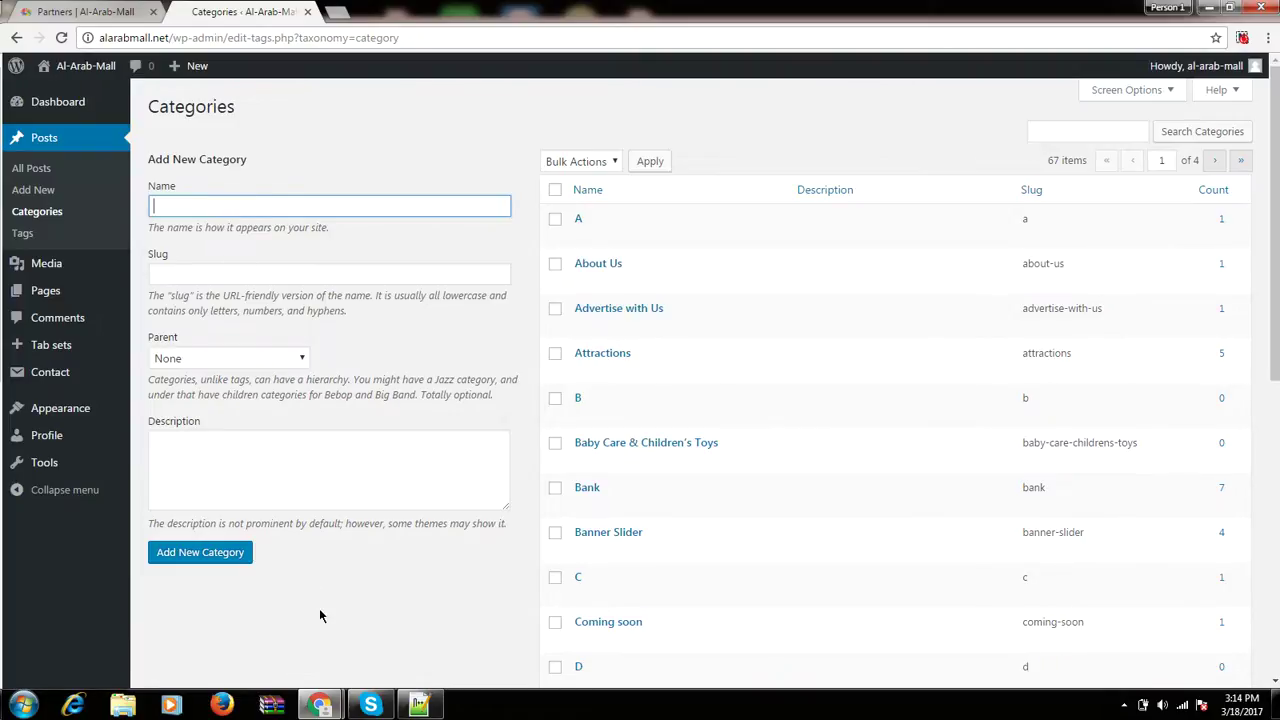
Search the categories for 'partner', showing the Partners category with 2 posts.
type("de")
key("BackSpace")
key("BackSpace")
mouse_move(770, 360)
left_click(1047, 131)
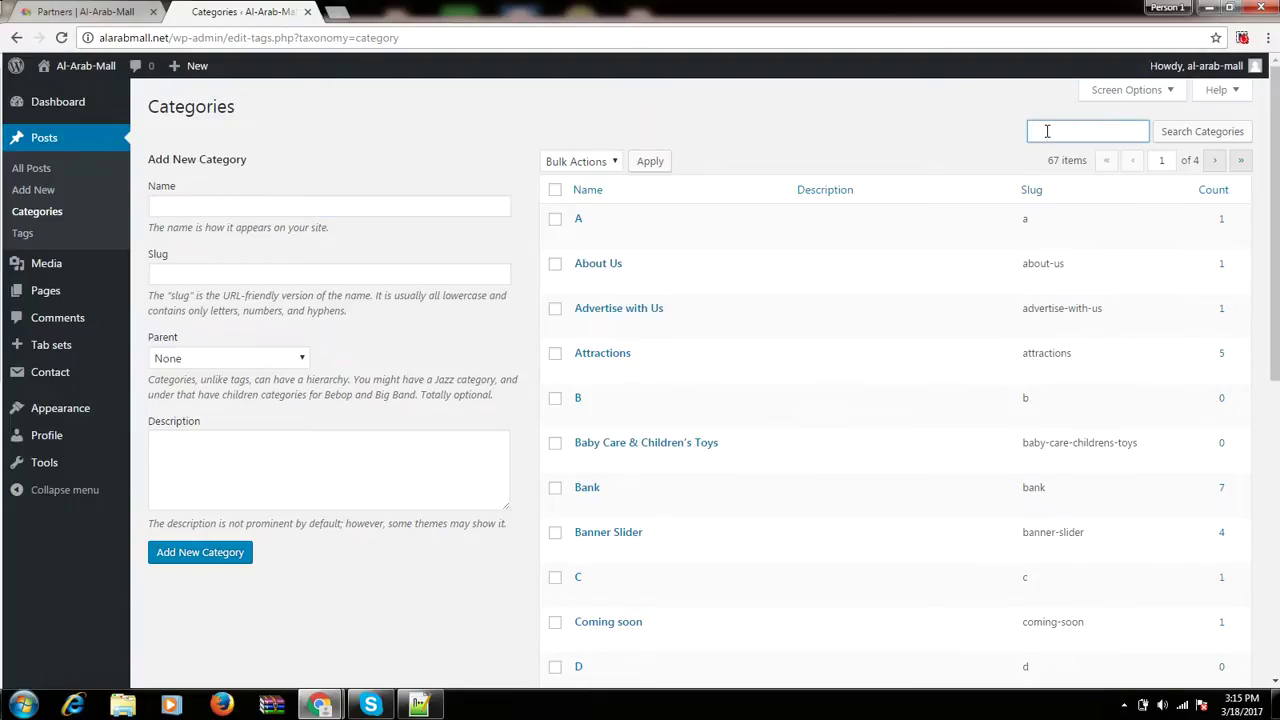
type("partner")
key("Return")
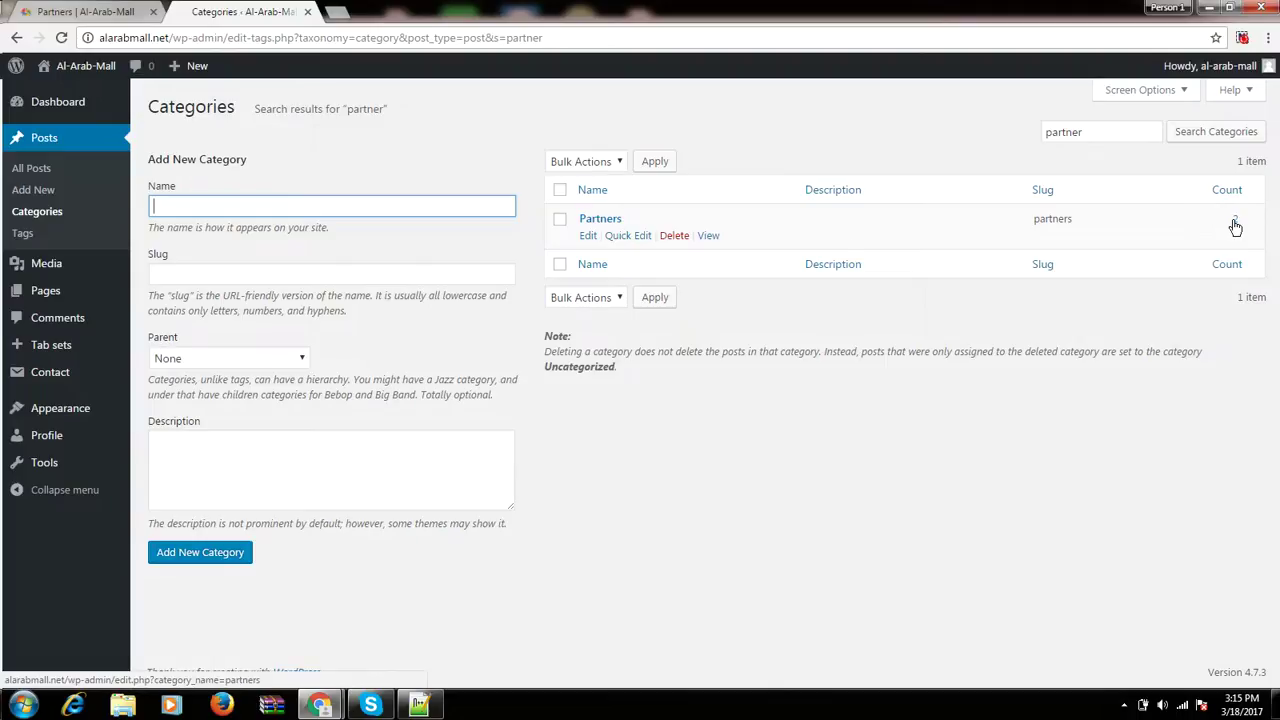
Check the live Partners page, then open a blank Add New Post editor.
left_click(145, 7)
scroll(472, 506, "down", 3)
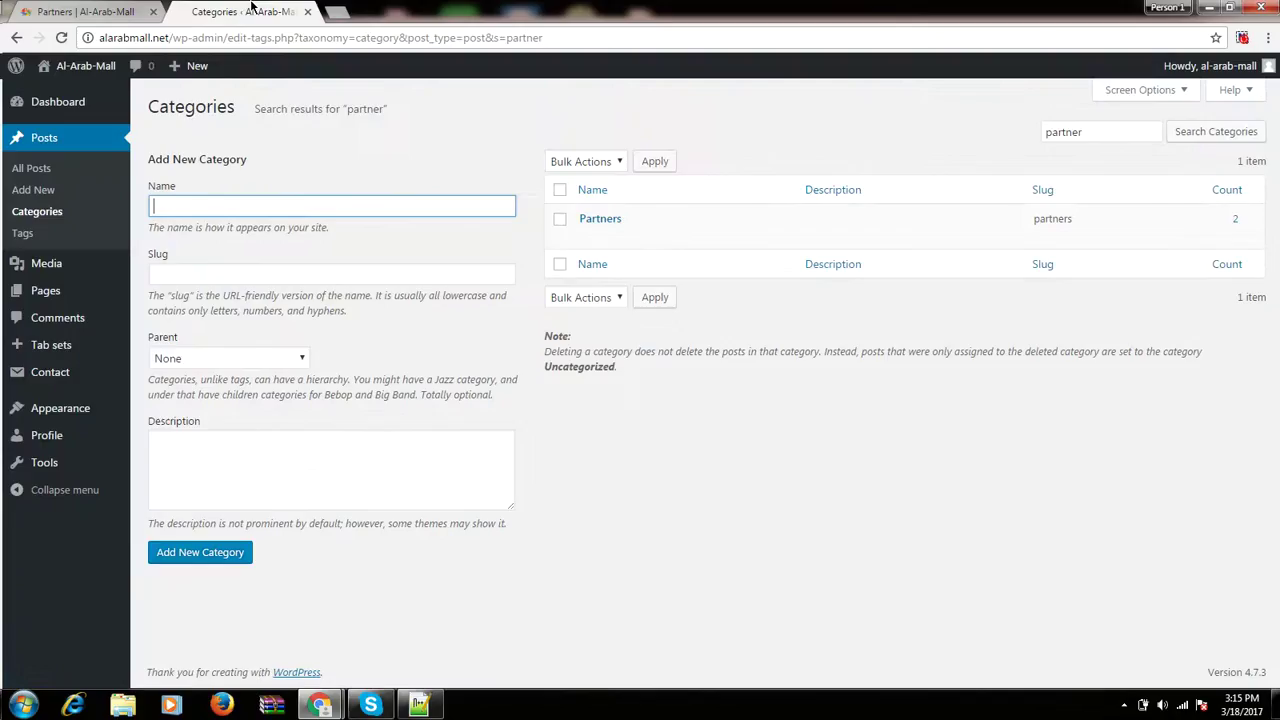
left_click(255, 8)
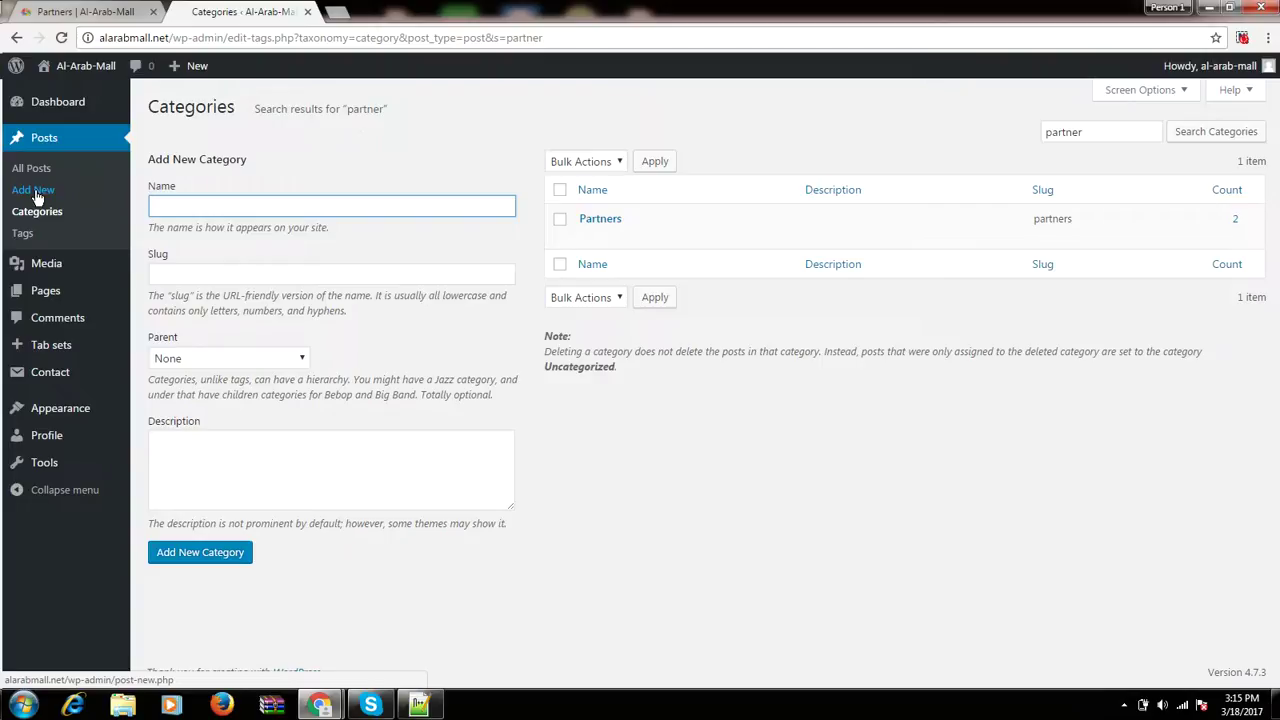
left_click(36, 195)
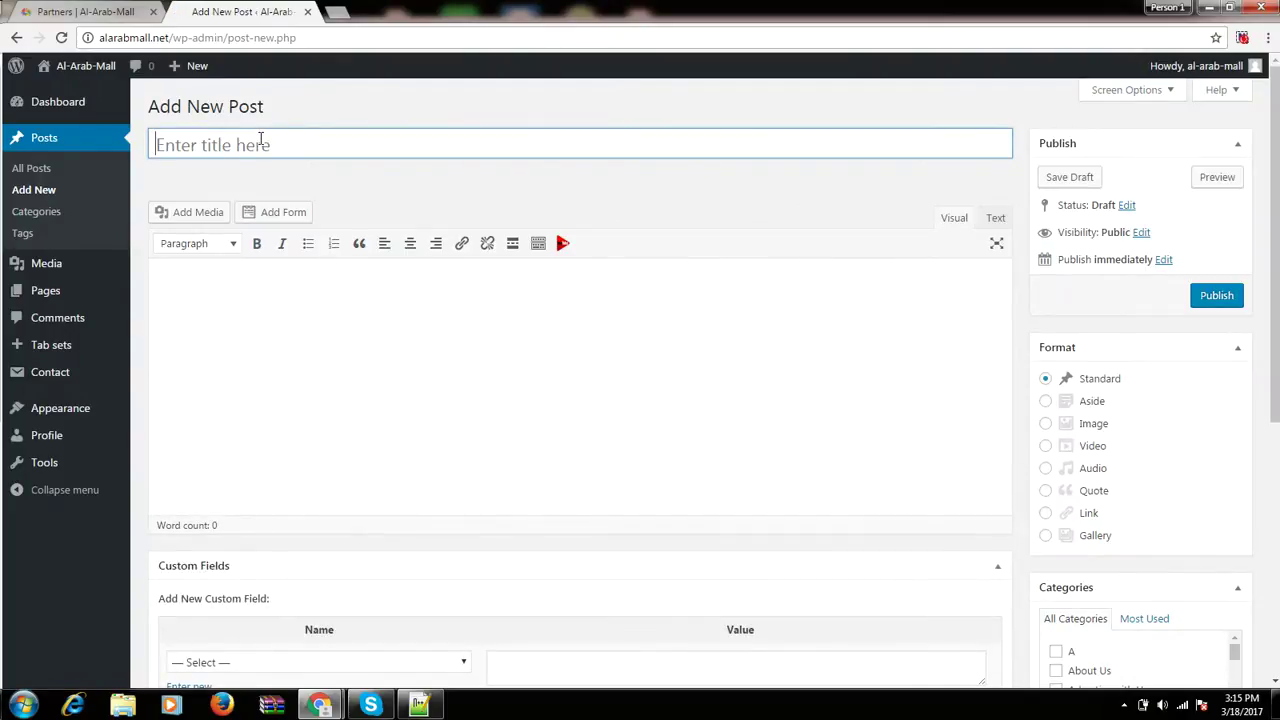
Review the empty draft post's Categories and Featured Image panels, ready to enter a title.
left_click(260, 138)
left_click(283, 343)
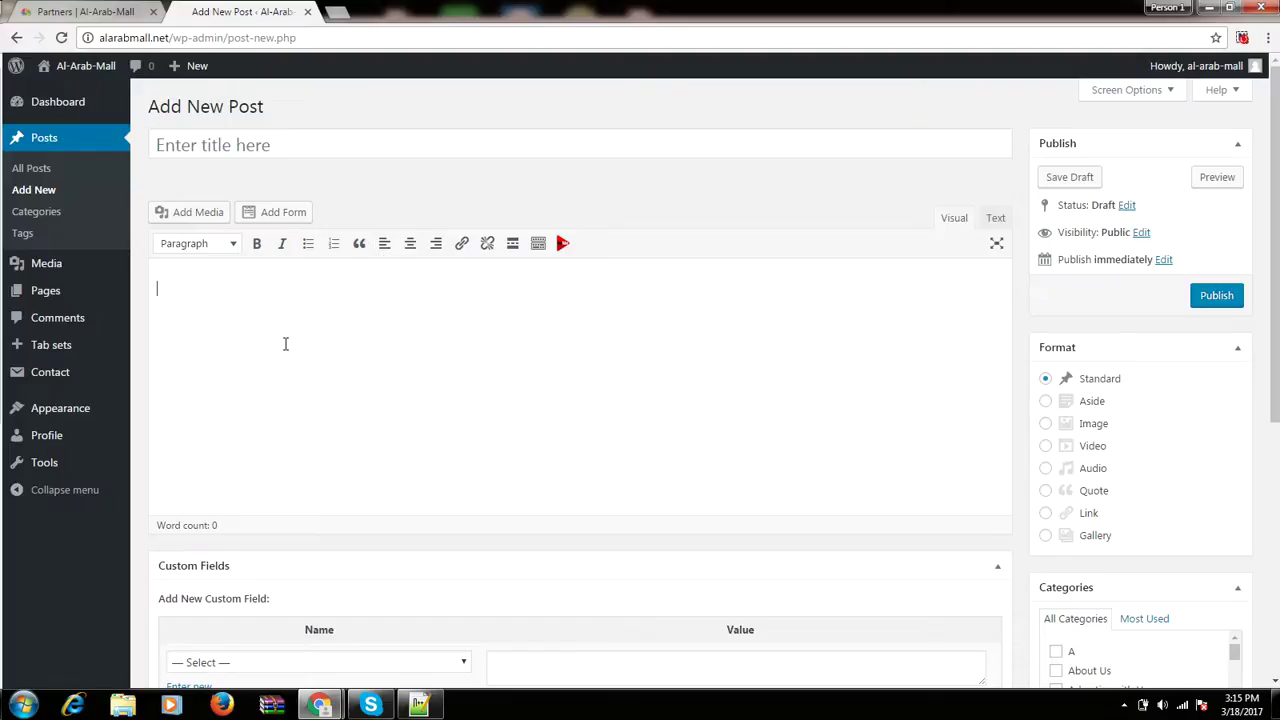
scroll(285, 347, "down", 2)
scroll(285, 350, "down", 1)
scroll(692, 347, "up", 3)
scroll(389, 333, "down", 2)
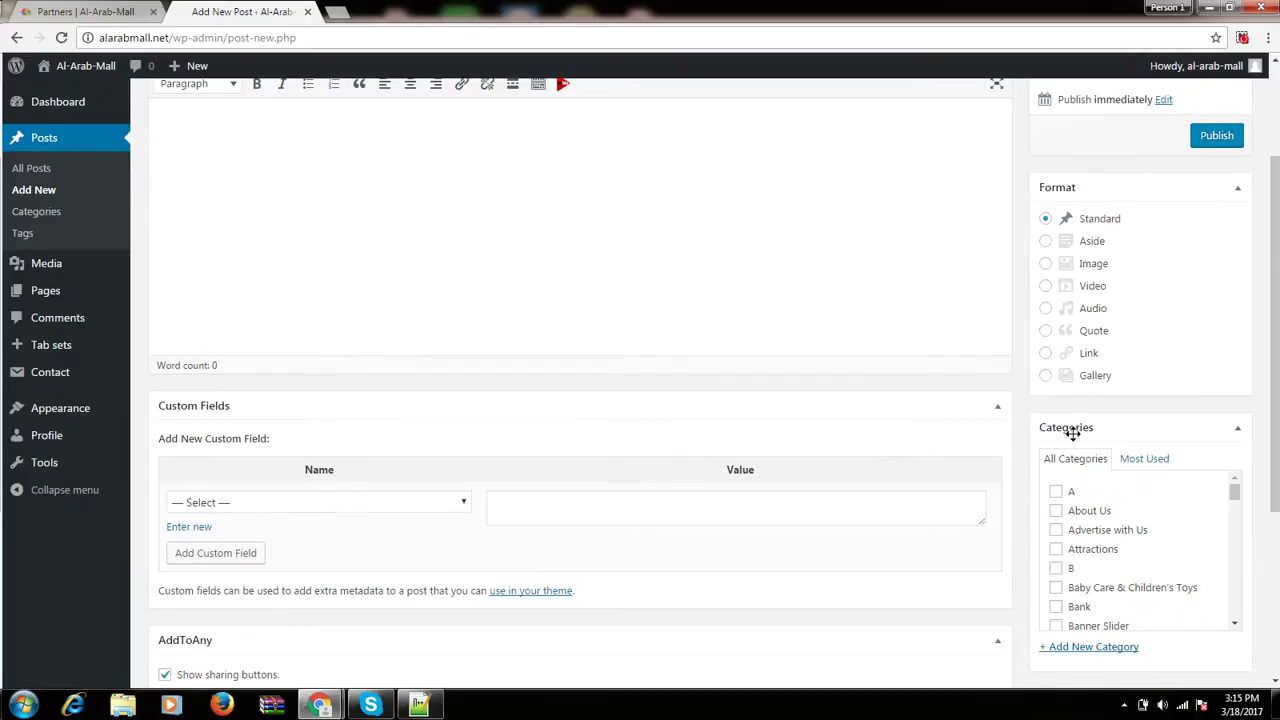
scroll(1080, 432, "down", 1)
scroll(1088, 437, "down", 1)
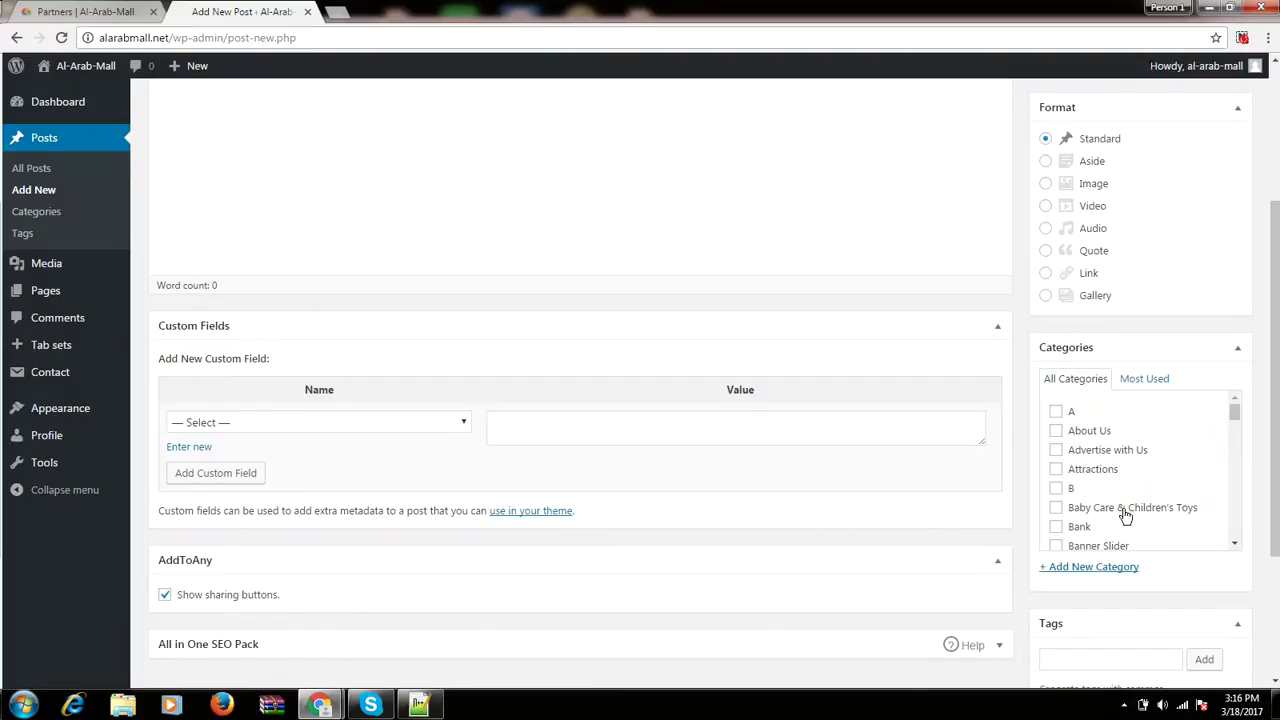
scroll(978, 549, "down", 2)
scroll(978, 549, "down", 1)
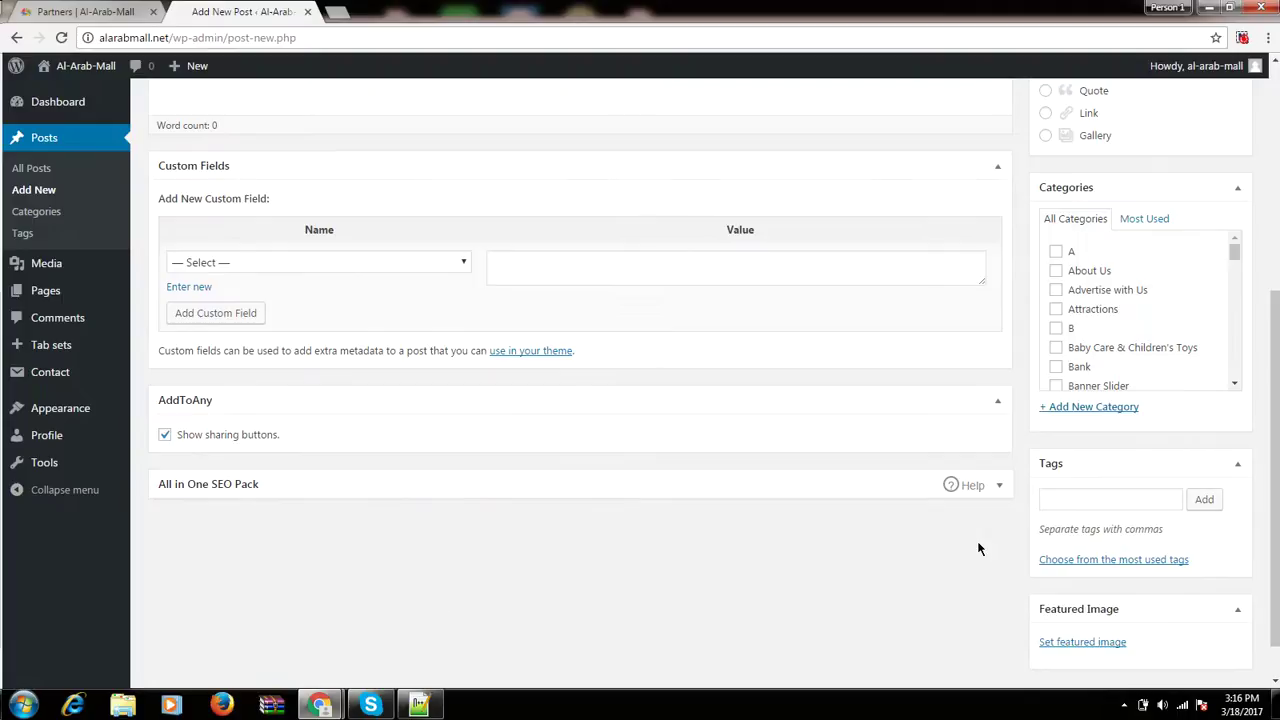
scroll(971, 612, "up", 5)
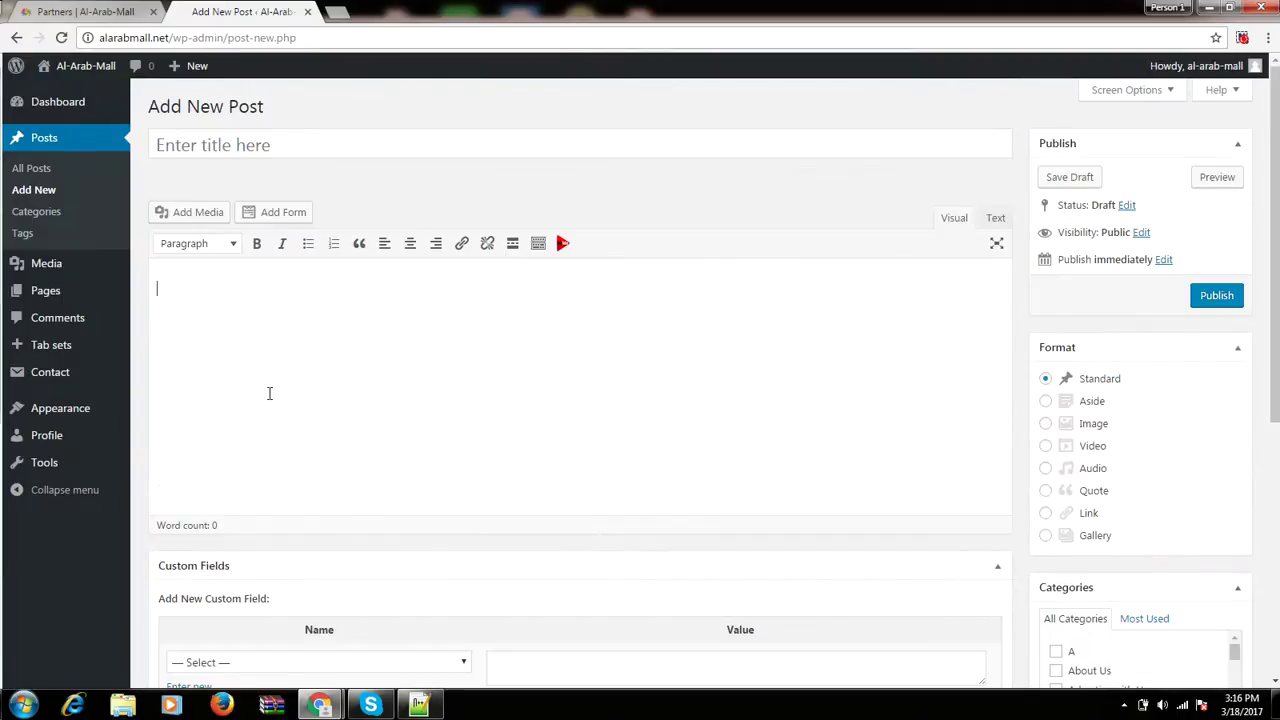
left_click(210, 142)
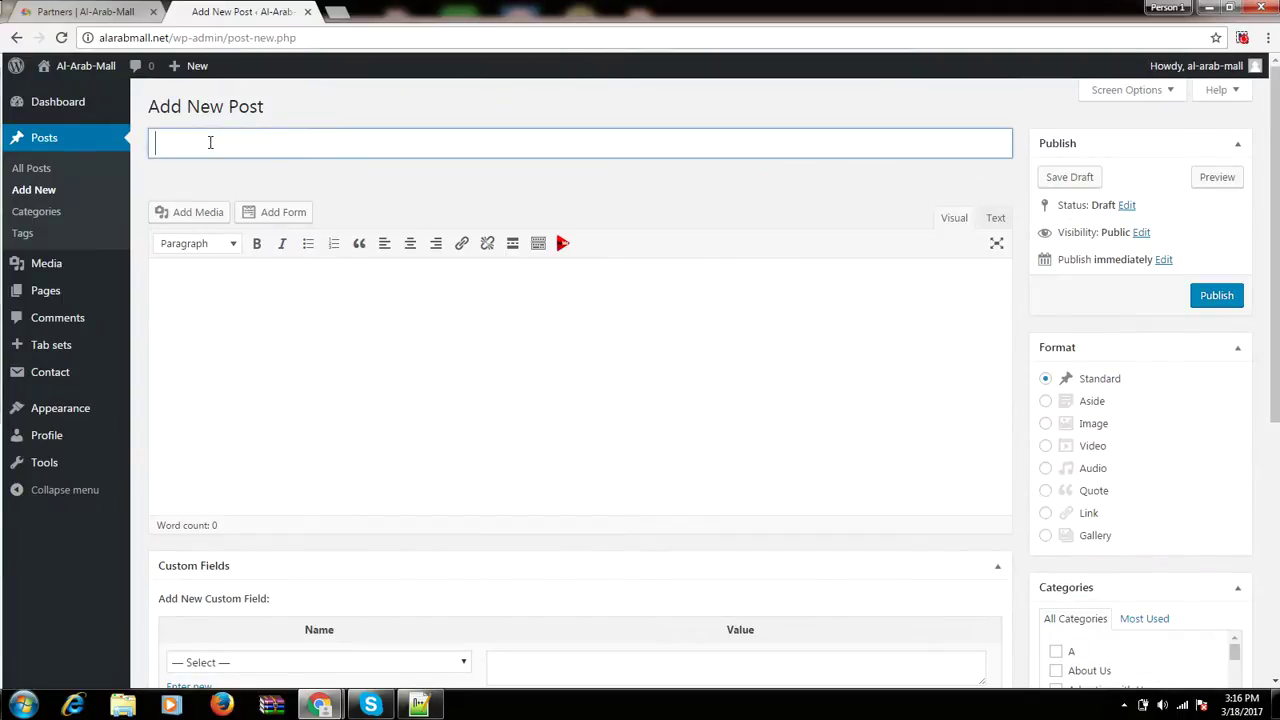
left_click(30, 10)
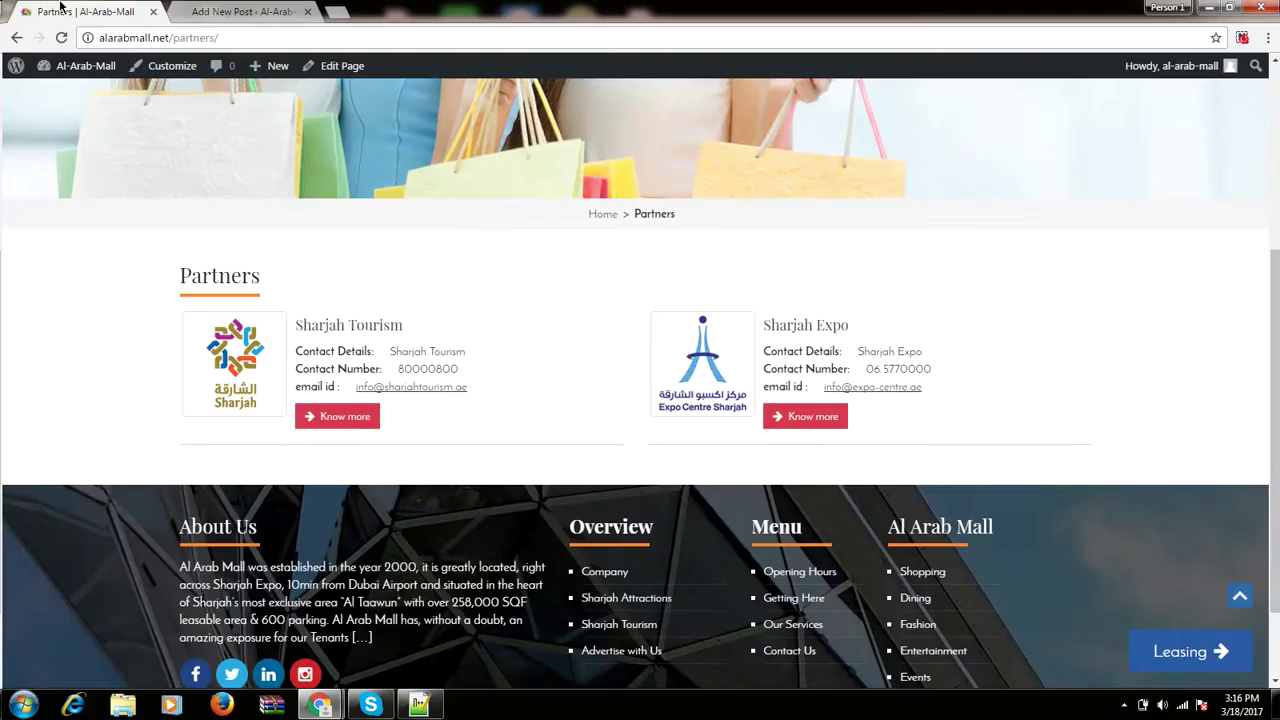
scroll(303, 218, "up", 3)
scroll(303, 218, "up", 1)
left_click(263, 133)
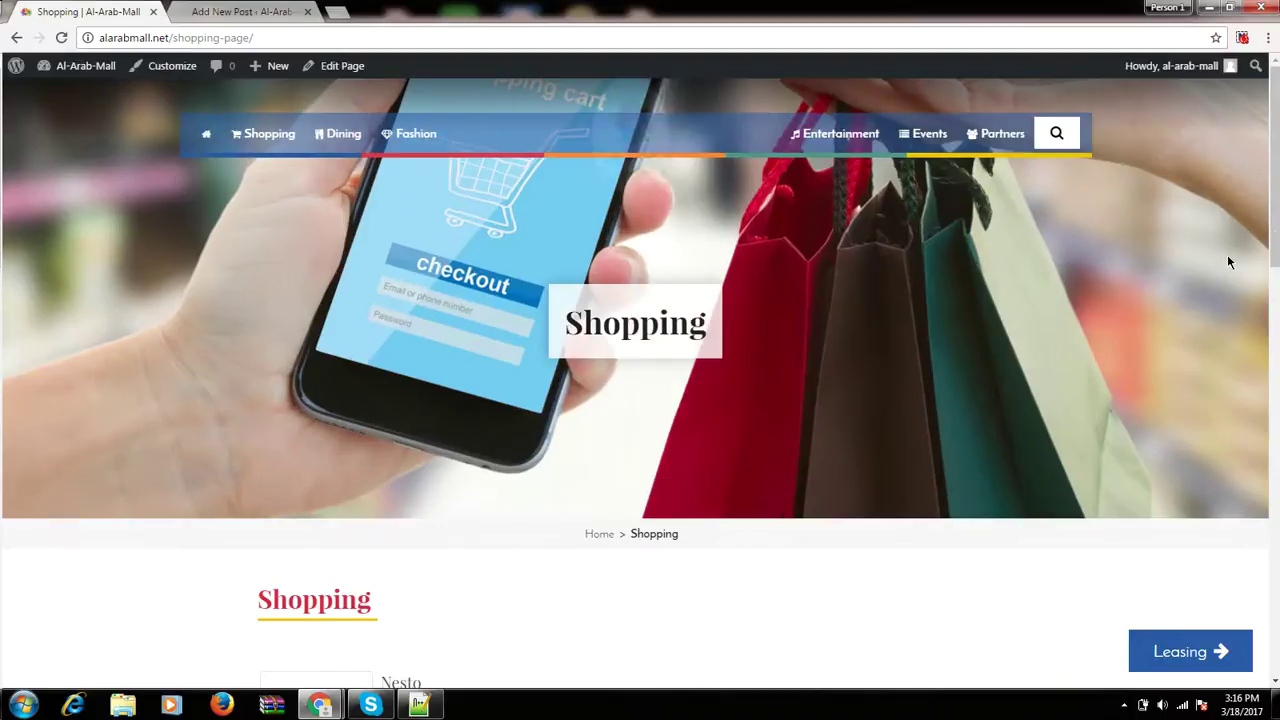
left_click_drag(1275, 216, 1277, 360)
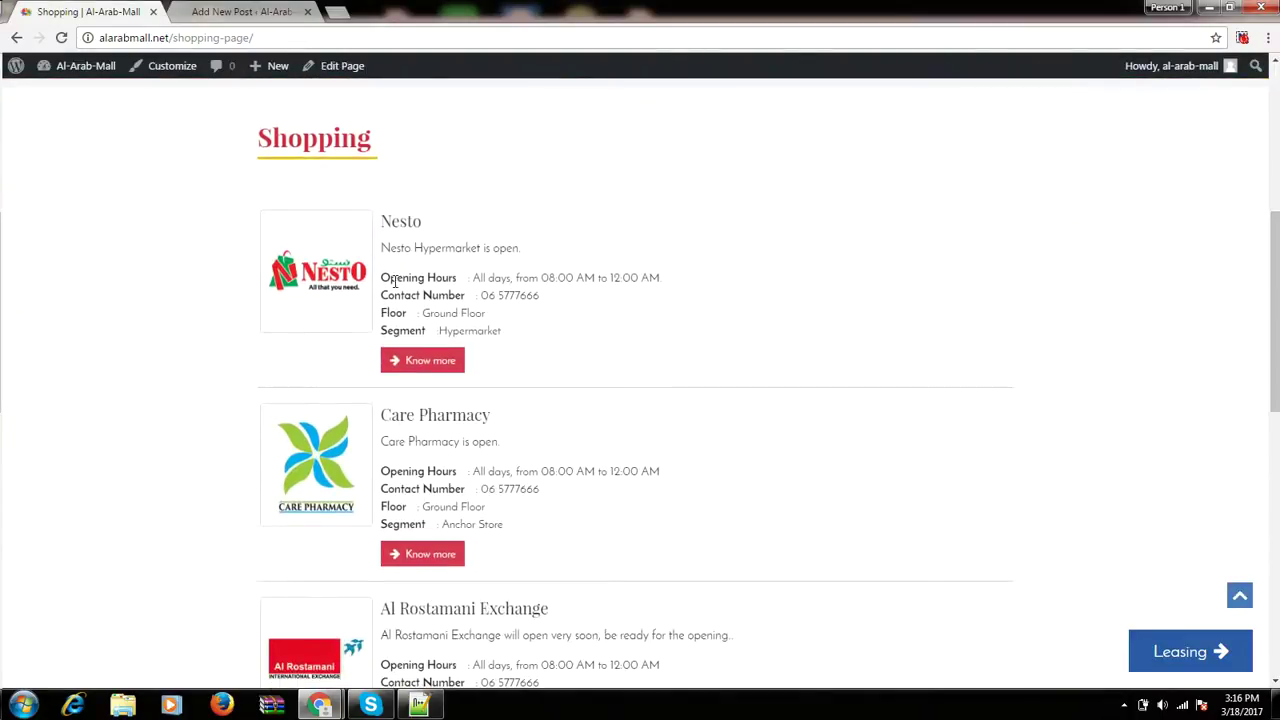
left_click(205, 11)
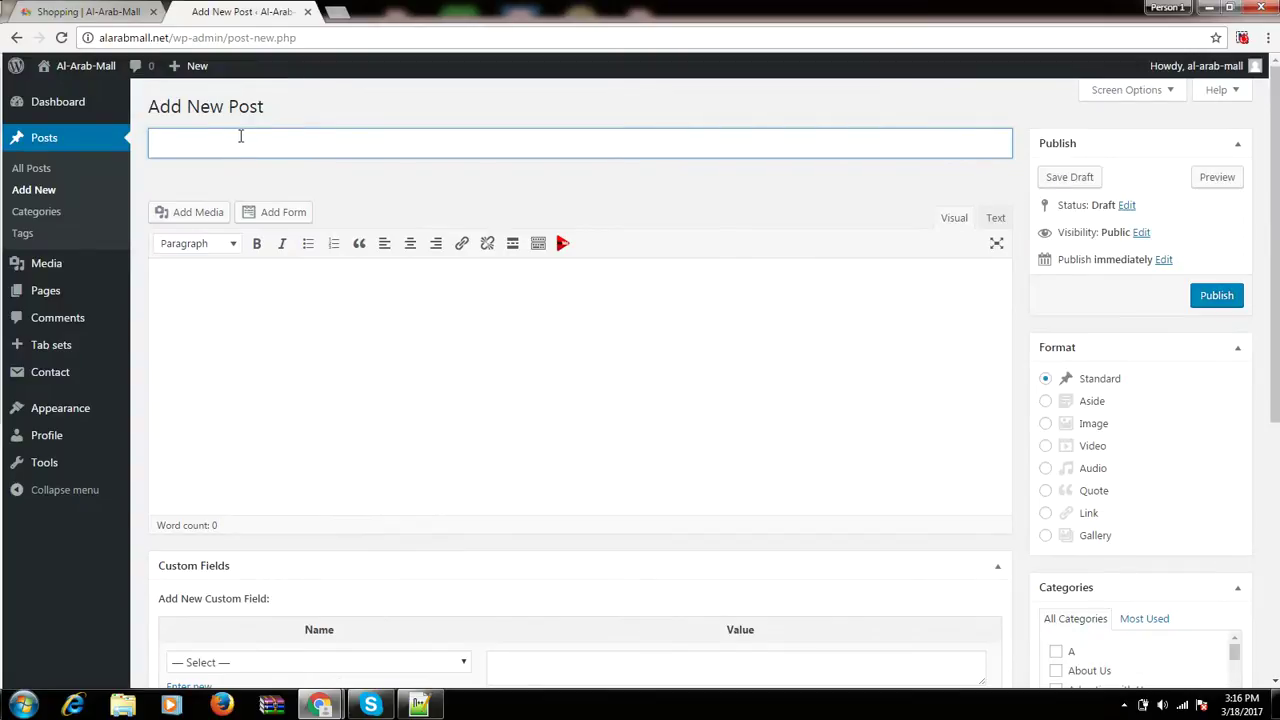
Title the post 'demo-tenant' and begin the body with 'demo tenan'.
type("demo-tenant")
left_click(314, 397)
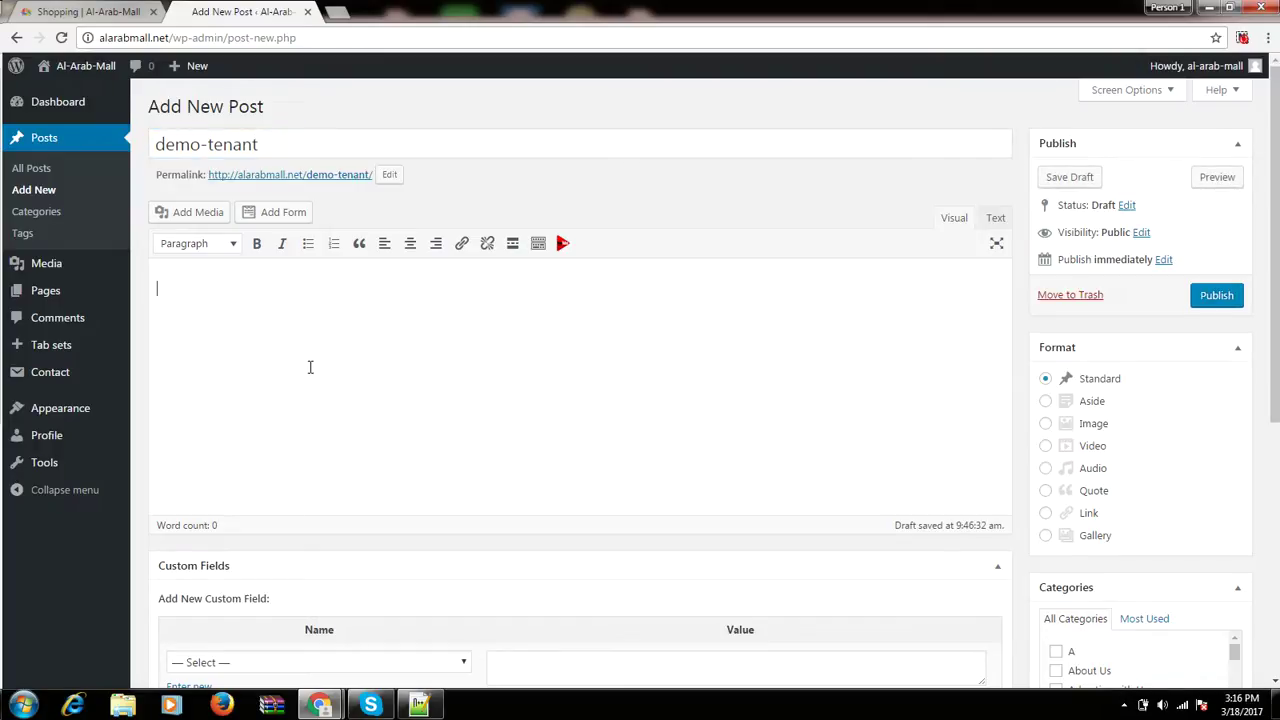
type("demo tenanant is opne")
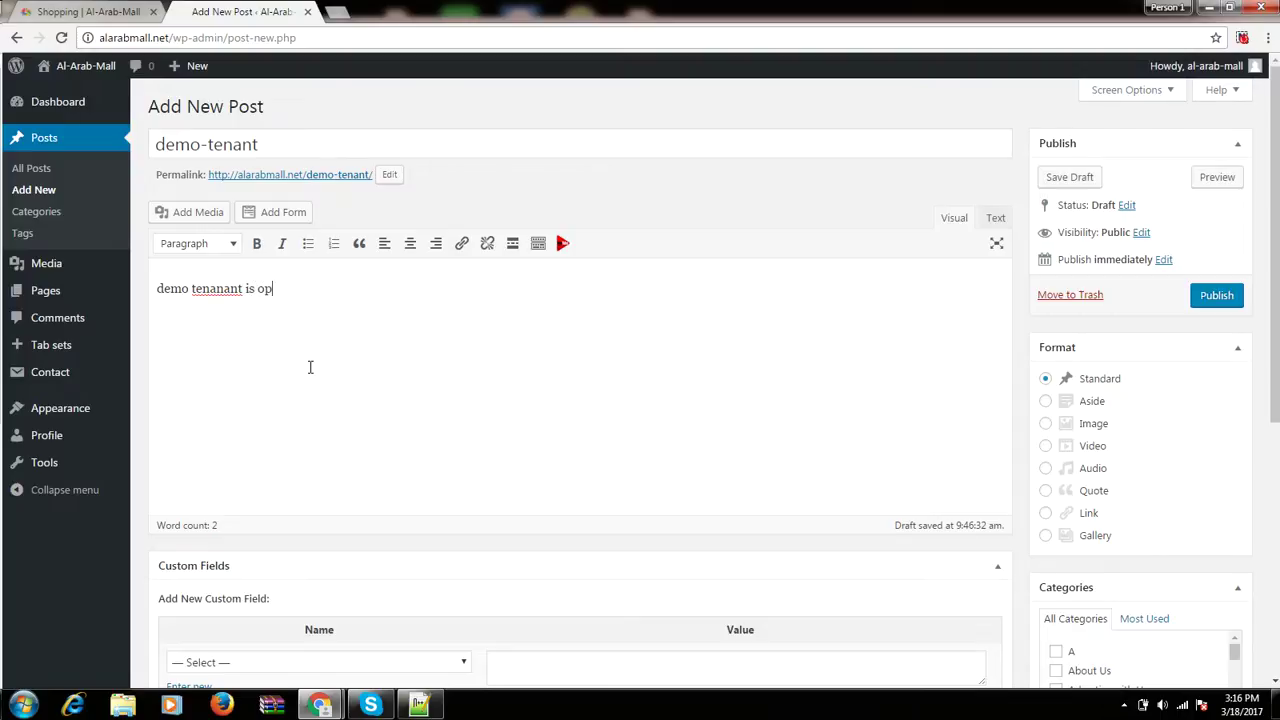
Correct the body sentence to read 'demo tenant is opened.' and start a new line below it.
key("BackSpace")
key("BackSpace")
type("ened")
key("BackSpace")
key("BackSpace")
left_click(319, 288)
type(".")
key("Return")
Copy Nesto's opening hours from the Shopping page and come back to the post editor.
left_click(110, 10)
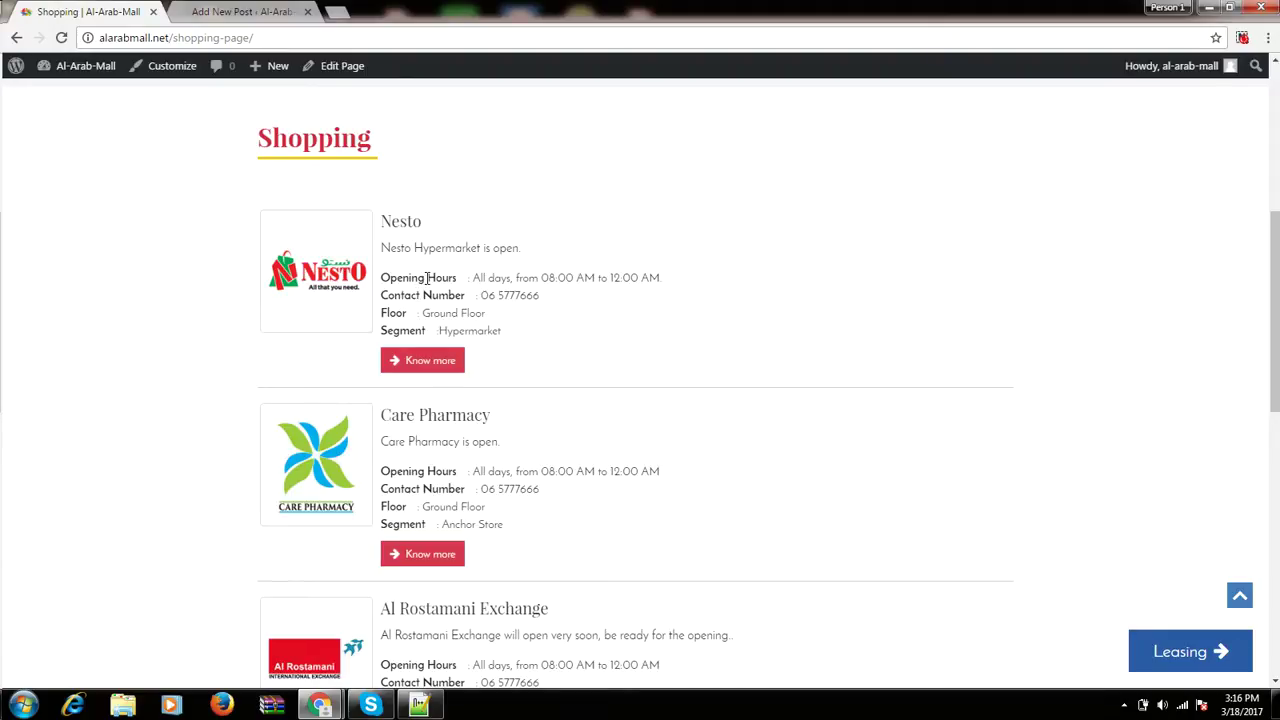
left_click_drag(473, 277, 670, 277)
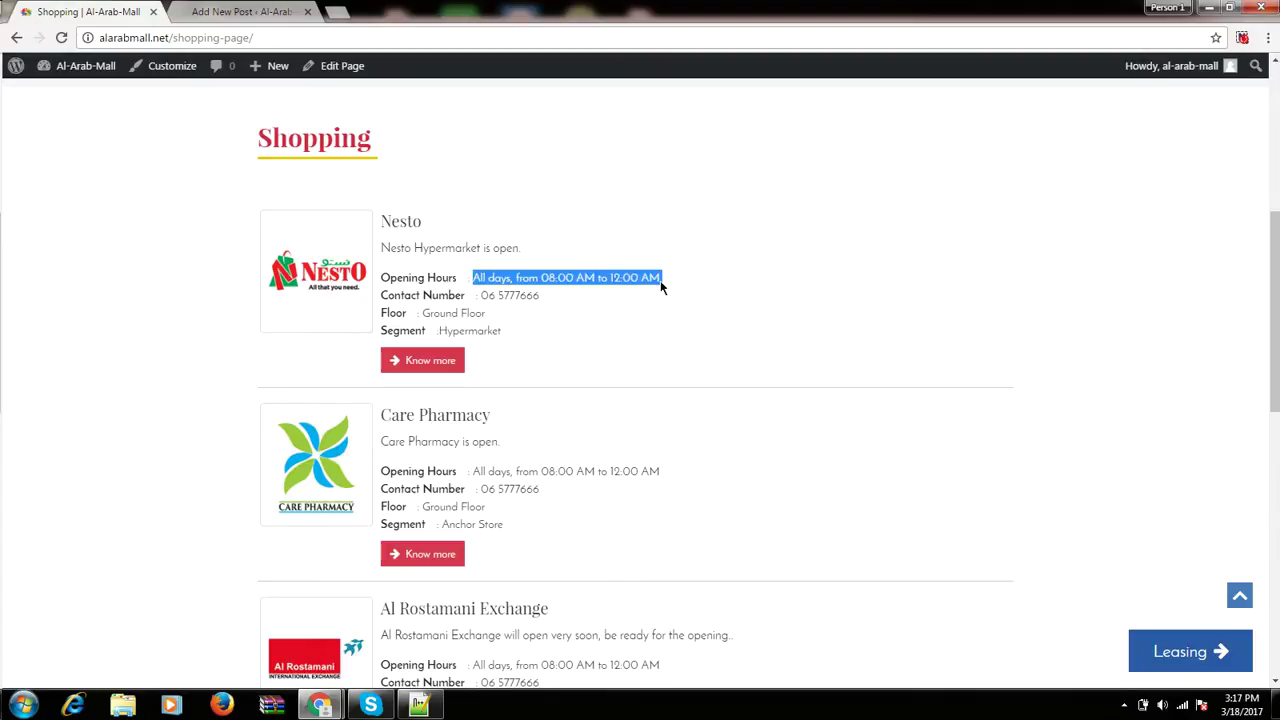
left_click(262, 11)
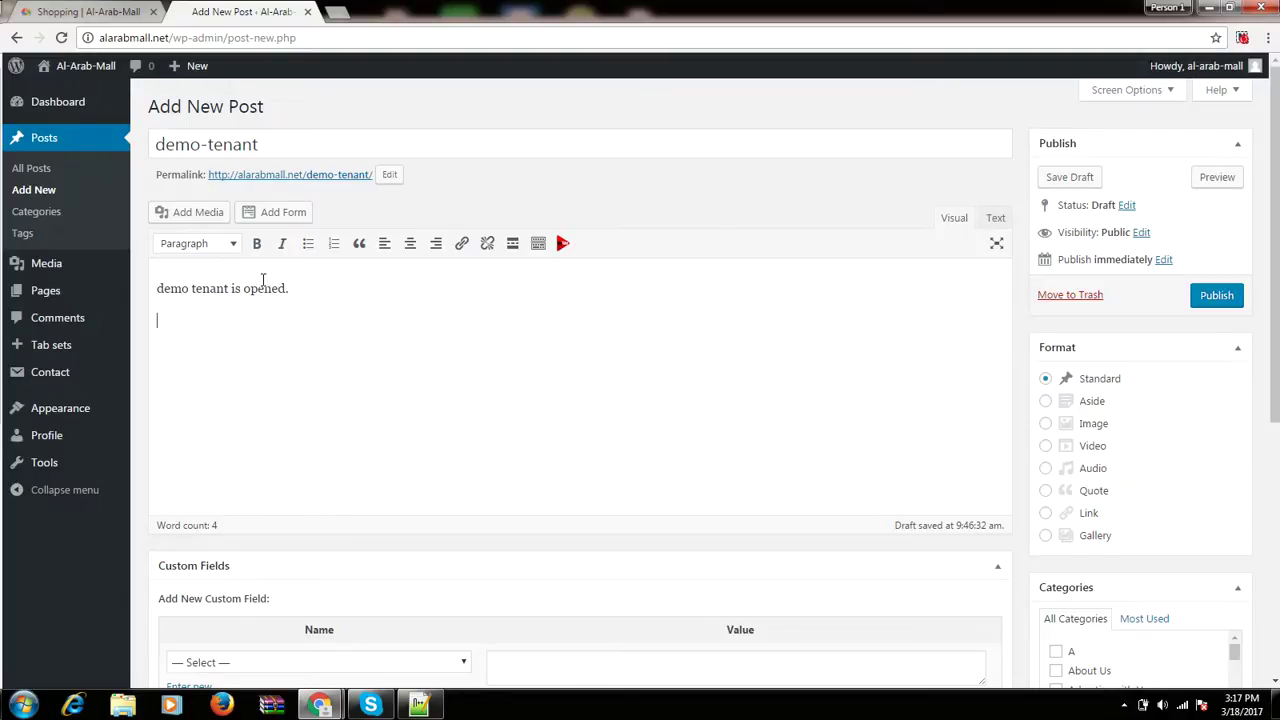
Add a bulleted list: pasted opening hours, a contact number, floor: first floor, segment: hypermarket.
left_click(306, 250)
type("opening hours :")
type("All days, from 08:00 AM to 12:00 AM.")
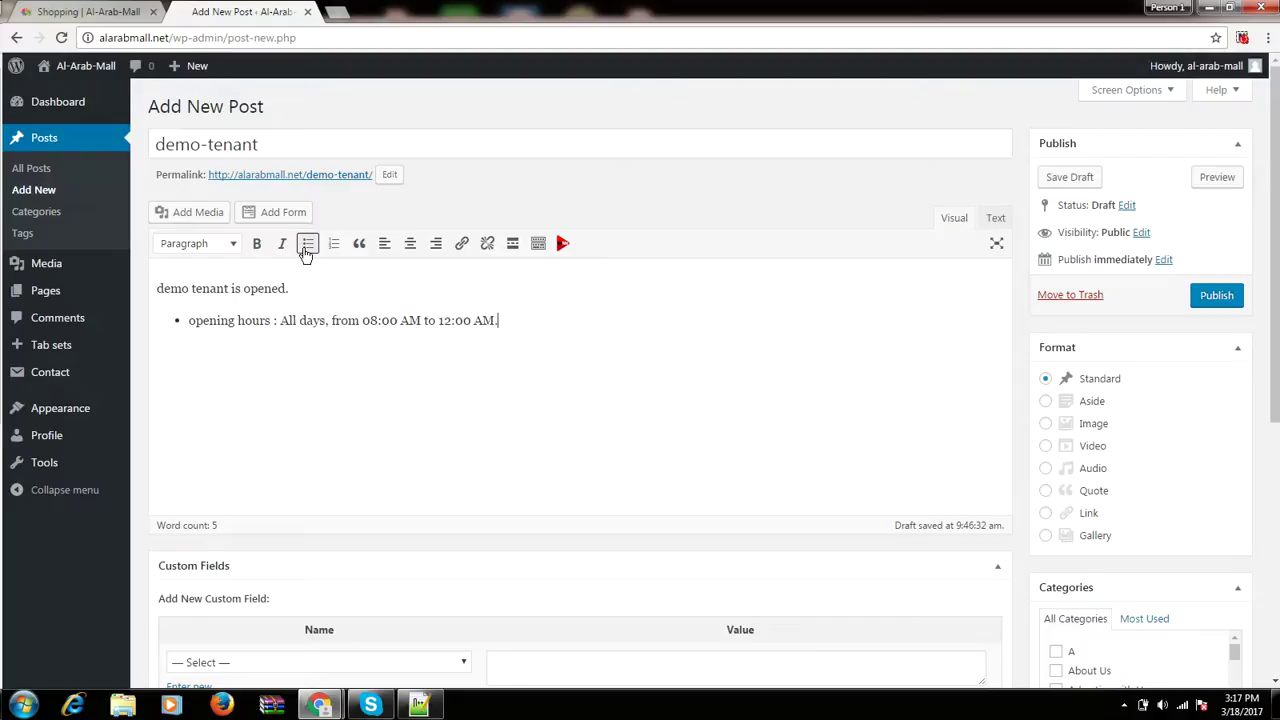
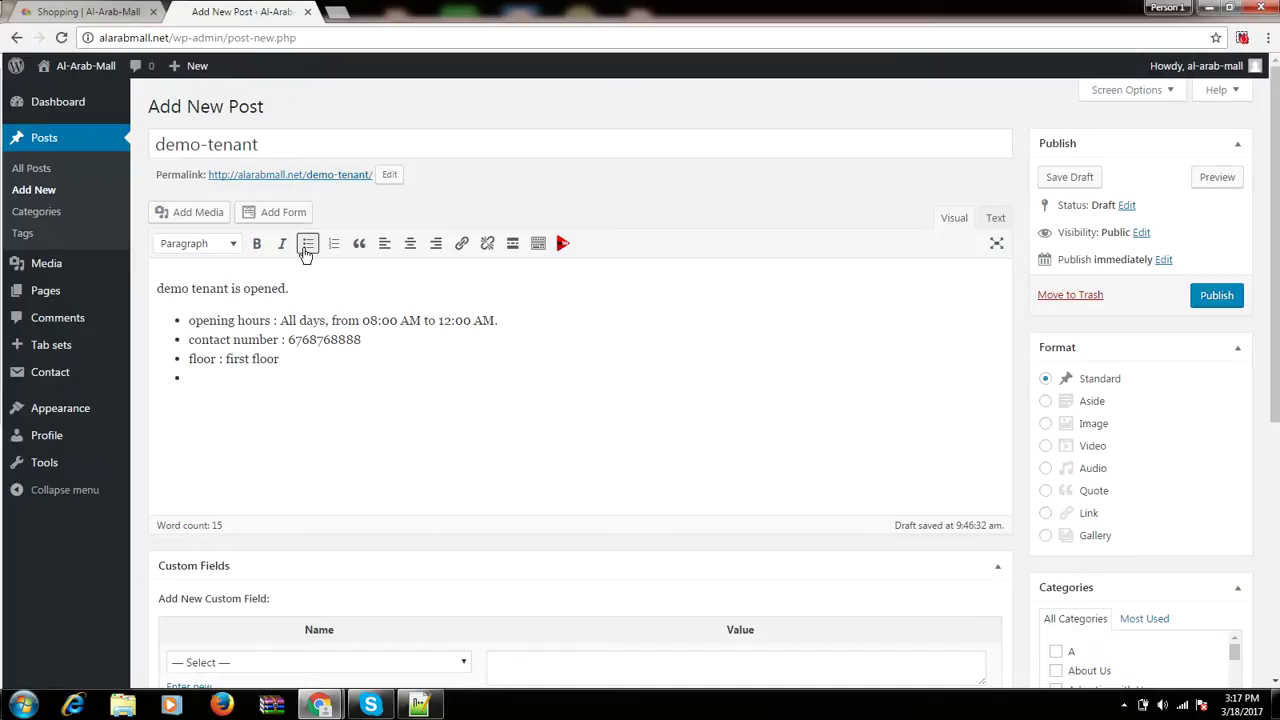
type("segment : hypermarket")
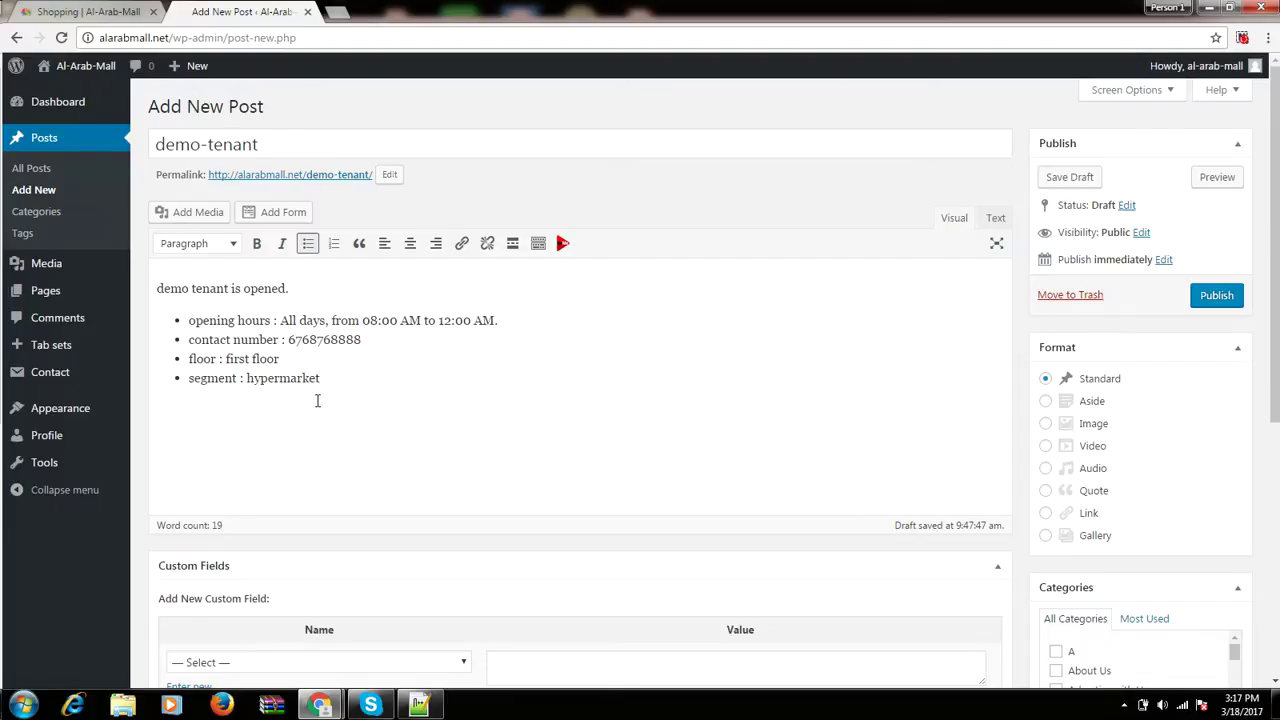
left_click(283, 342)
Tick Tenants in the Categories box and publish the demo-tenant post.
scroll(549, 395, "down", 1)
scroll(1220, 400, "down", 2)
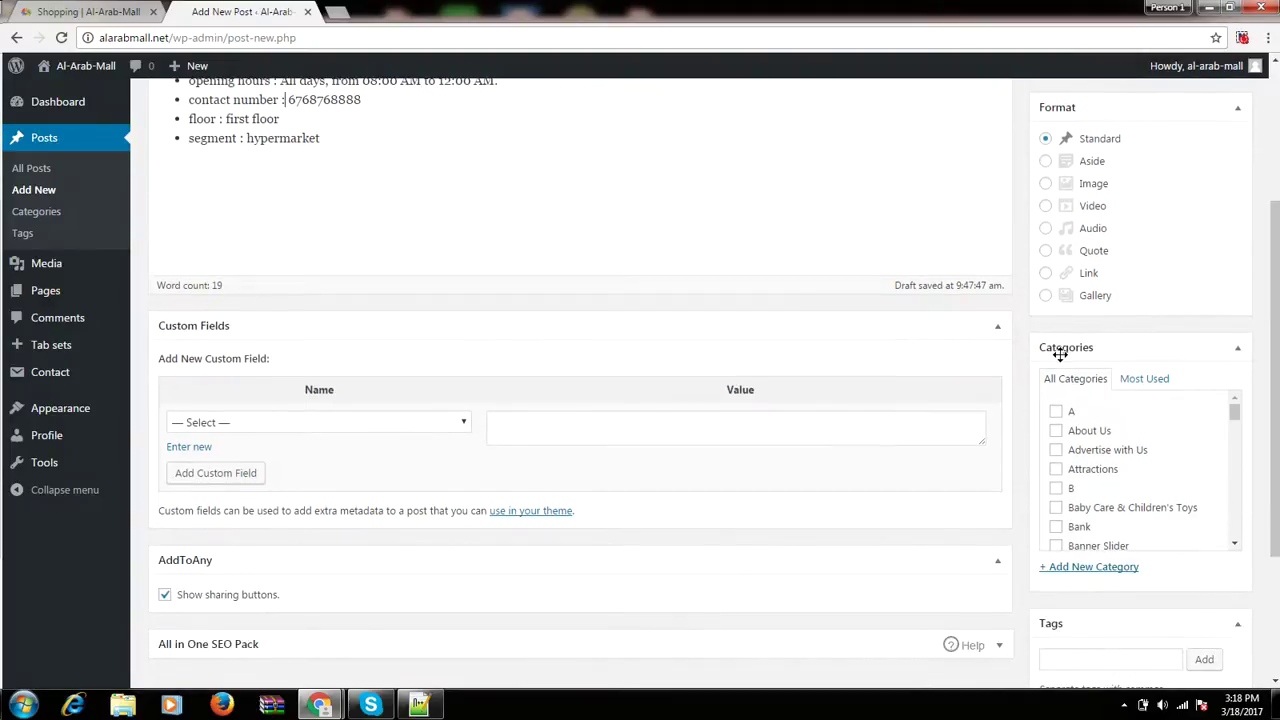
scroll(1090, 460, "down", 5)
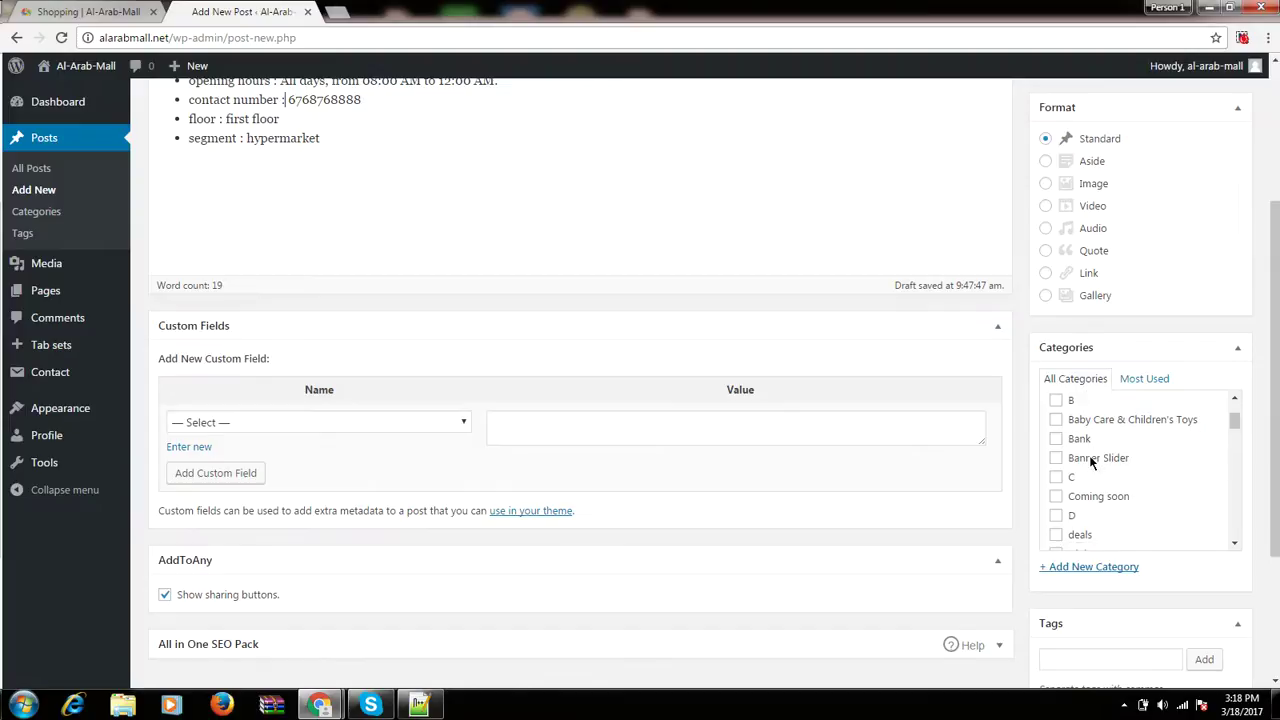
scroll(1091, 462, "down", 5)
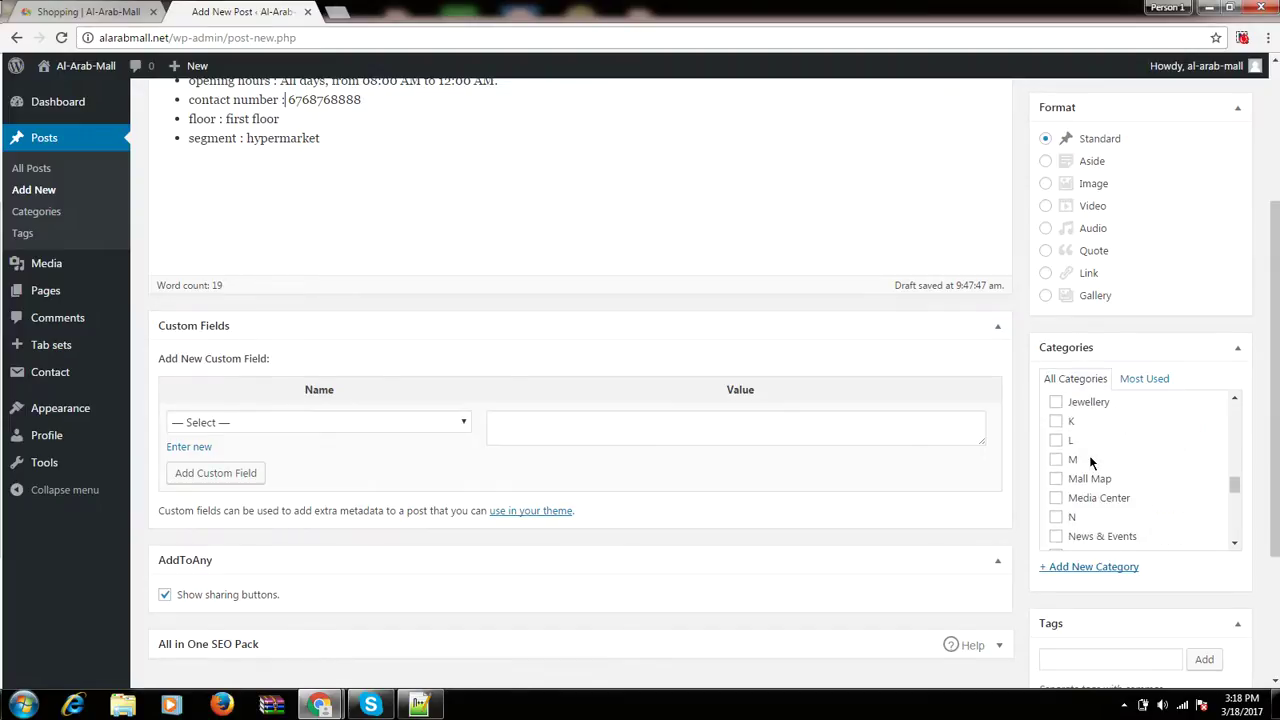
scroll(1095, 465, "down", 4)
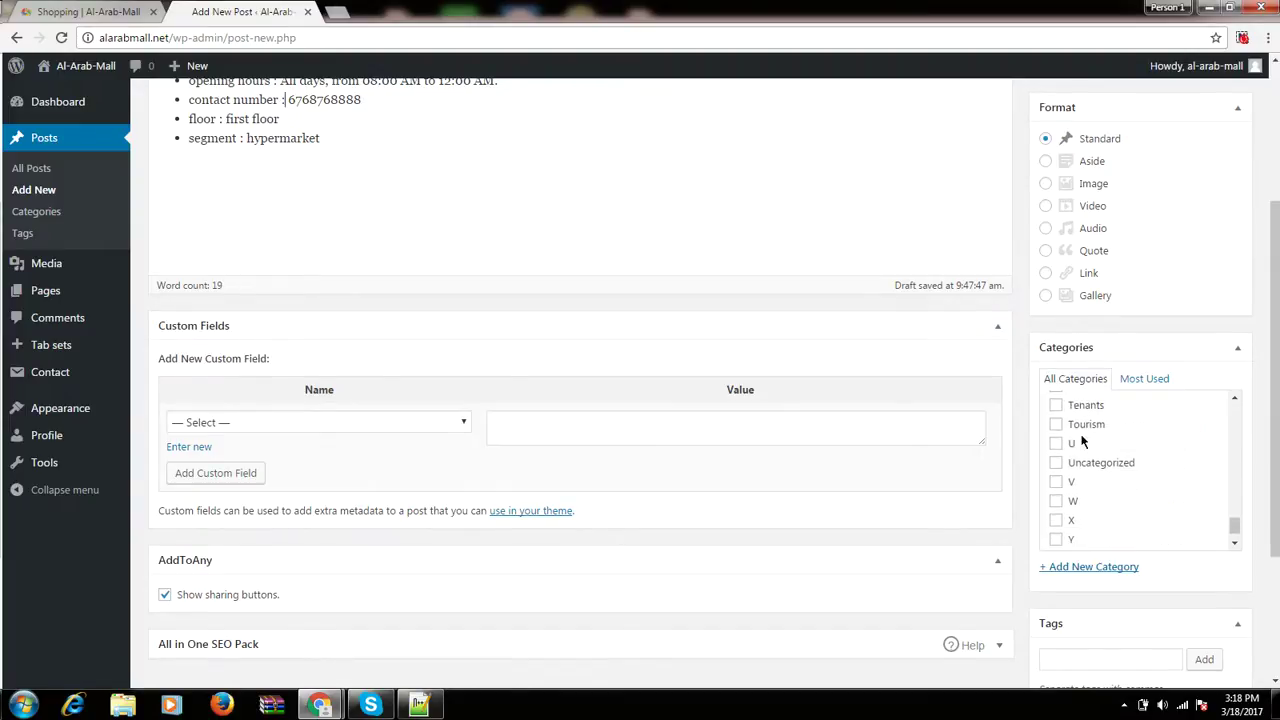
left_click(1077, 408)
scroll(1076, 420, "up", 8)
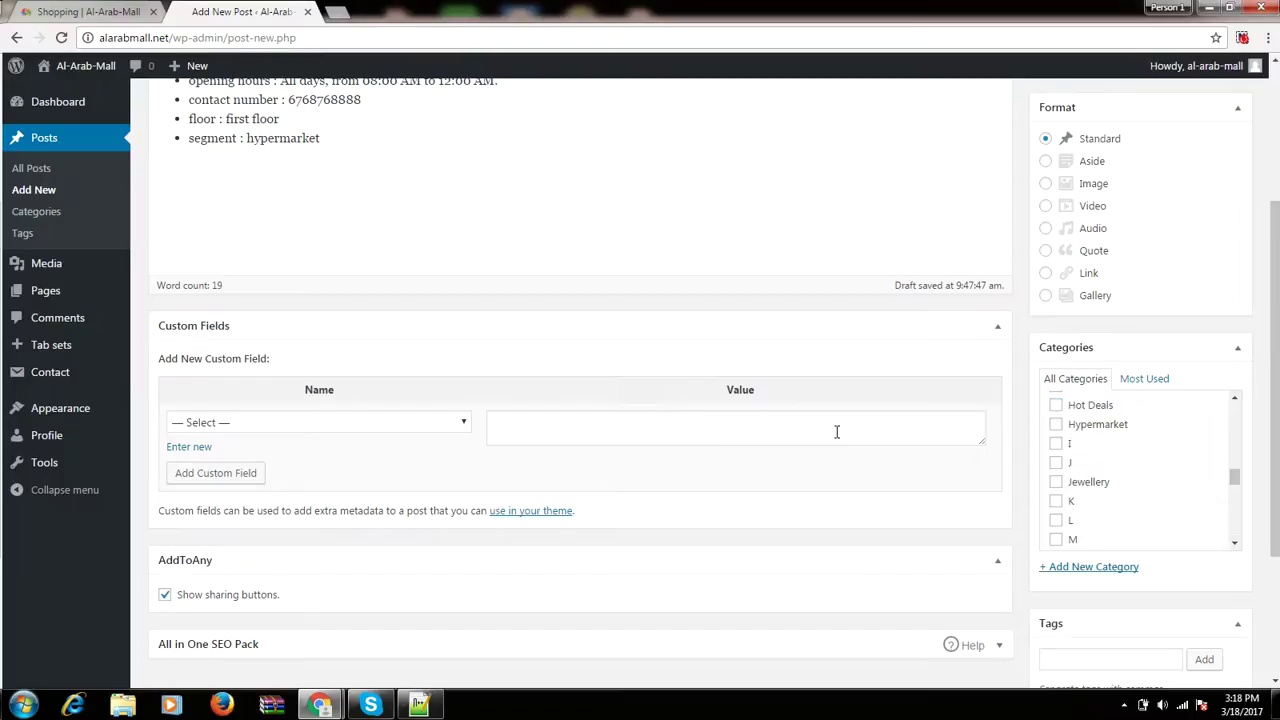
scroll(1126, 475, "up", 1)
scroll(1126, 475, "down", 8)
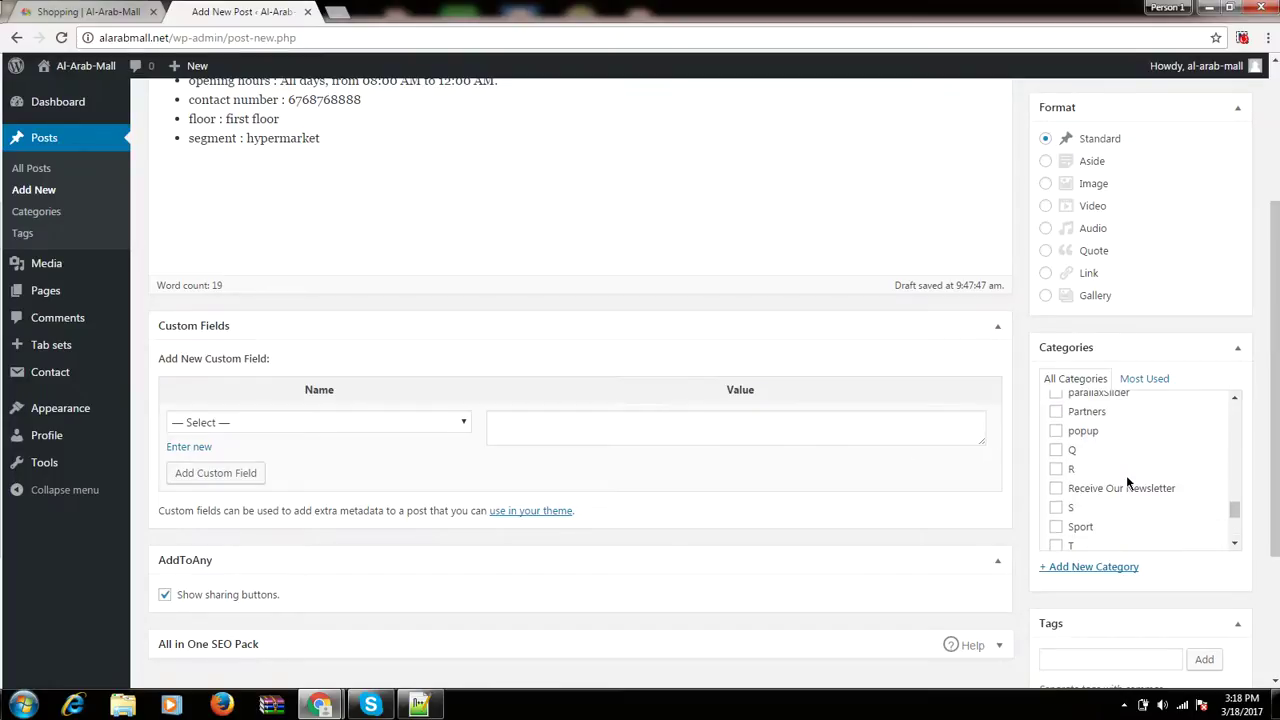
scroll(1126, 475, "up", 5)
scroll(1126, 475, "down", 4)
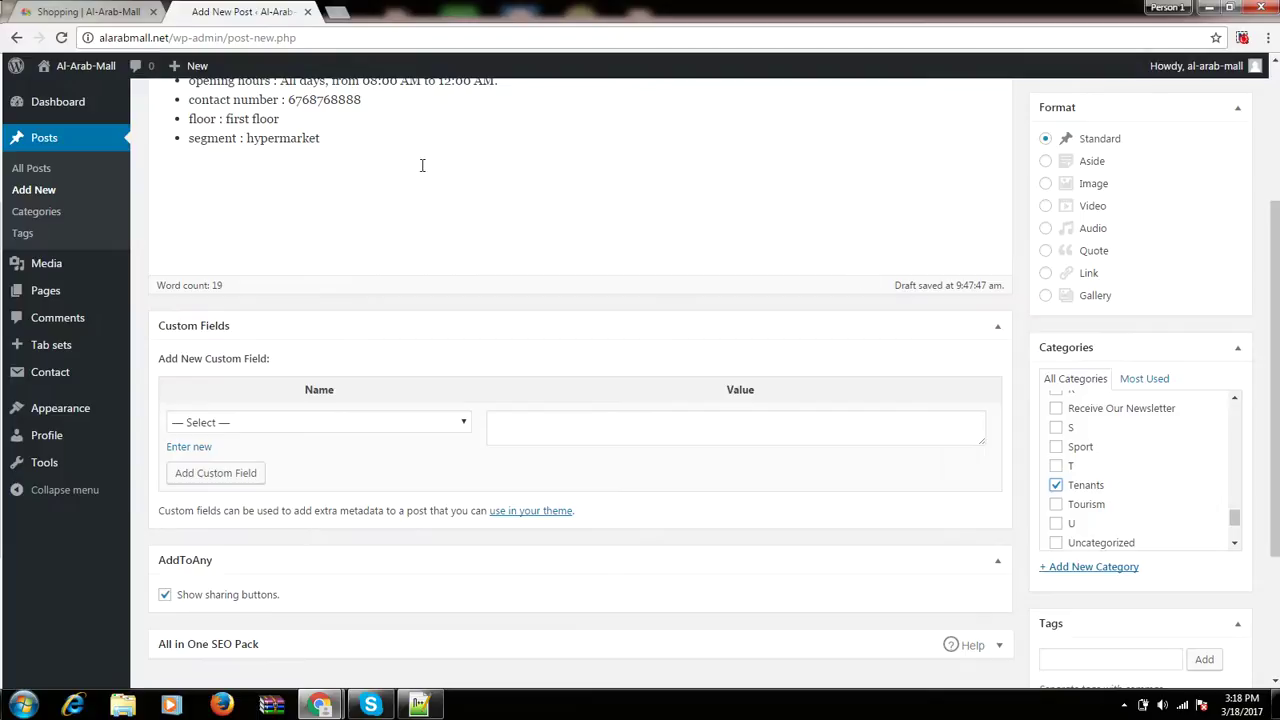
scroll(857, 264, "up", 3)
left_click(1218, 295)
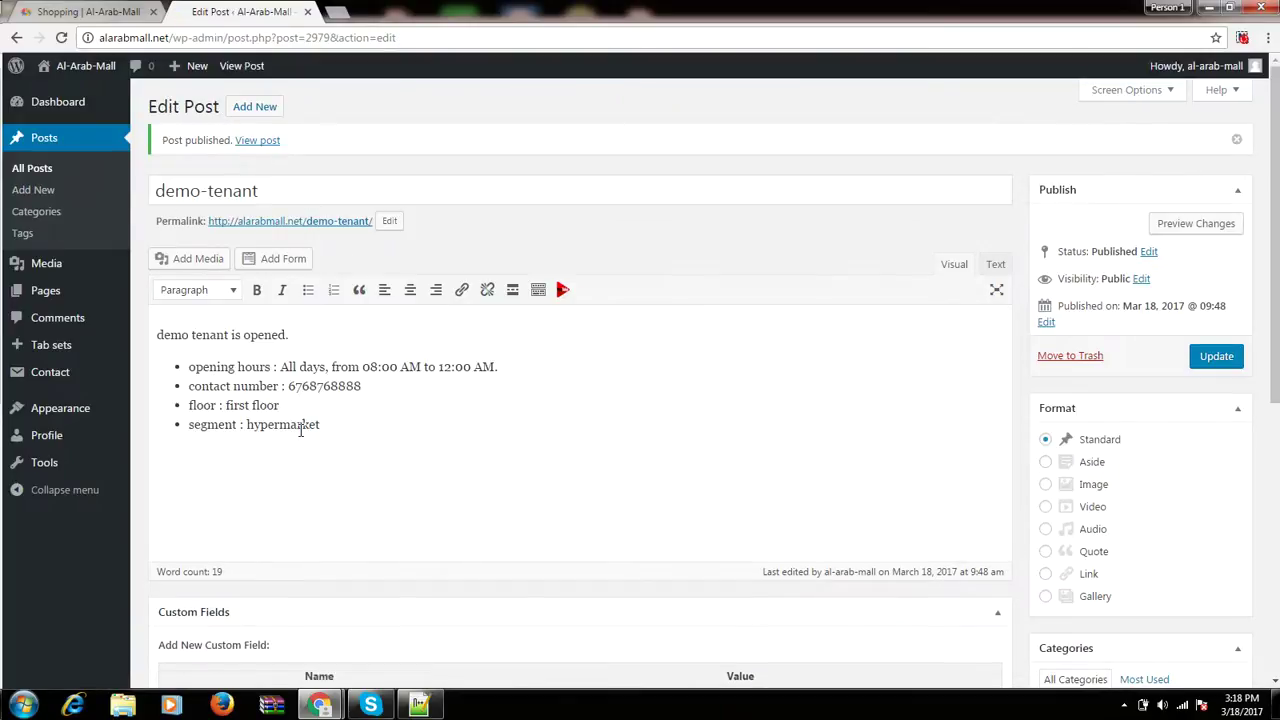
scroll(766, 428, "down", 3)
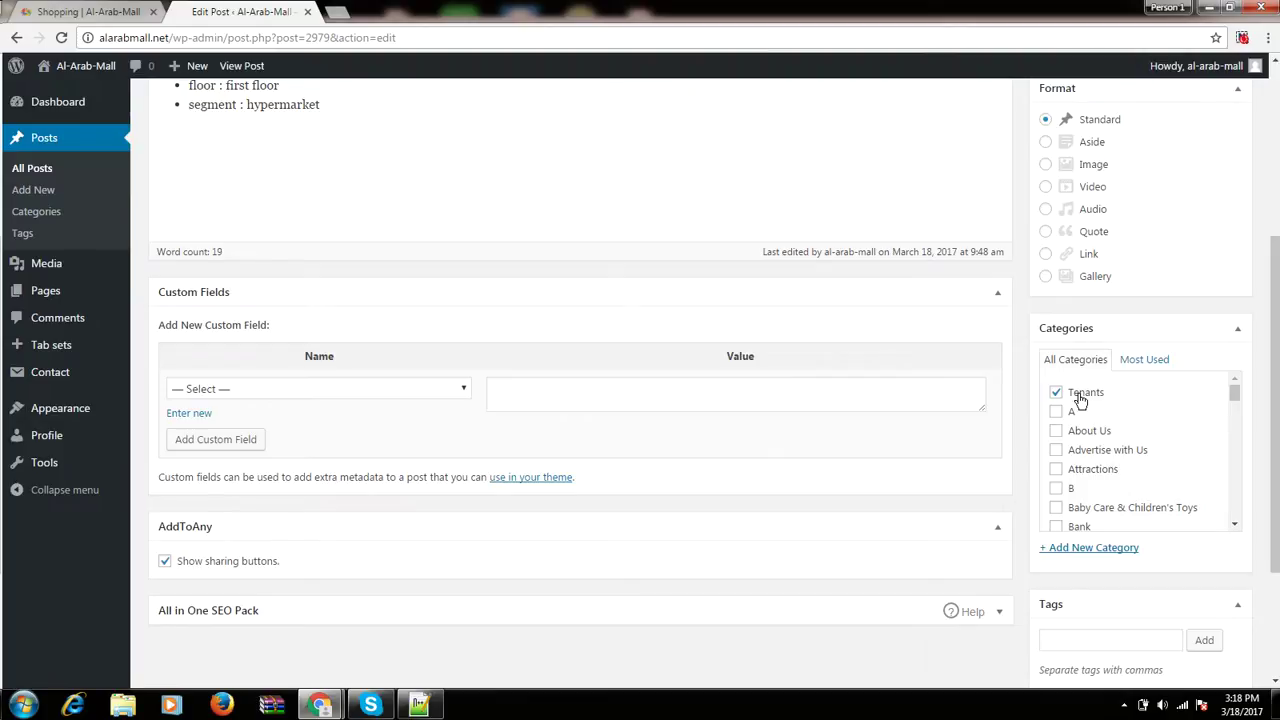
scroll(363, 174, "up", 5)
left_click(51, 9)
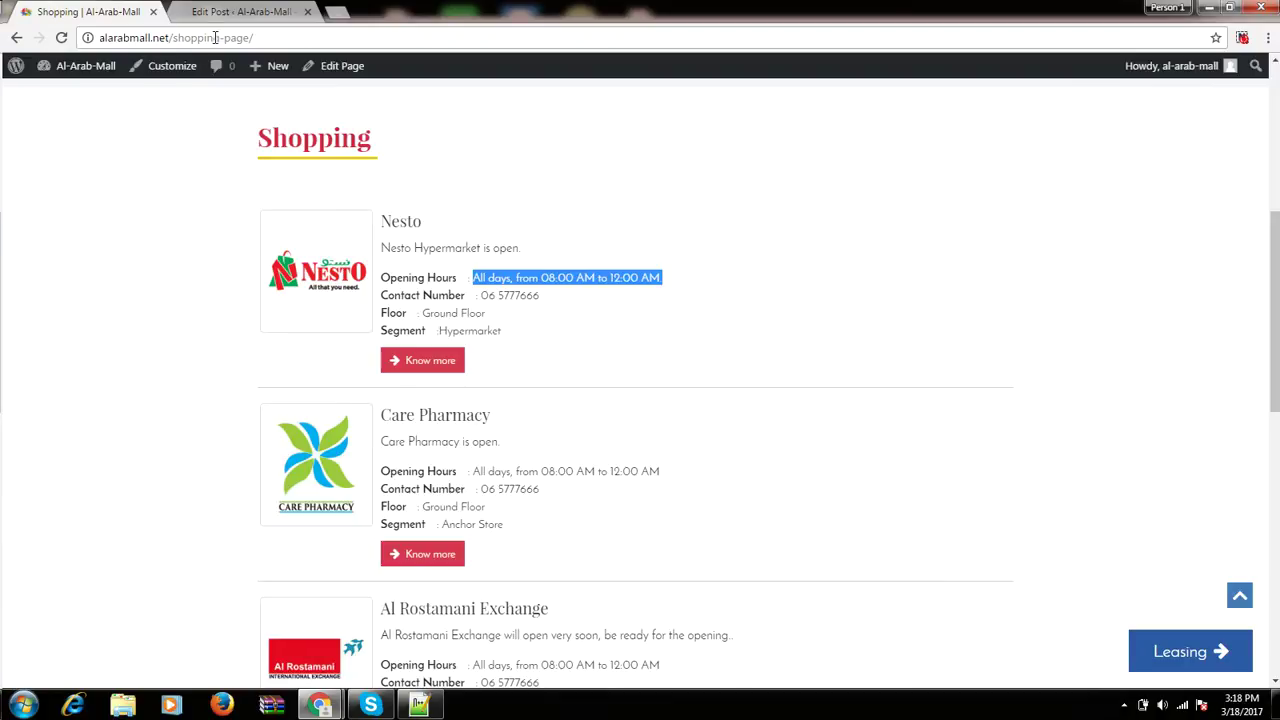
left_click(153, 40)
key("Return")
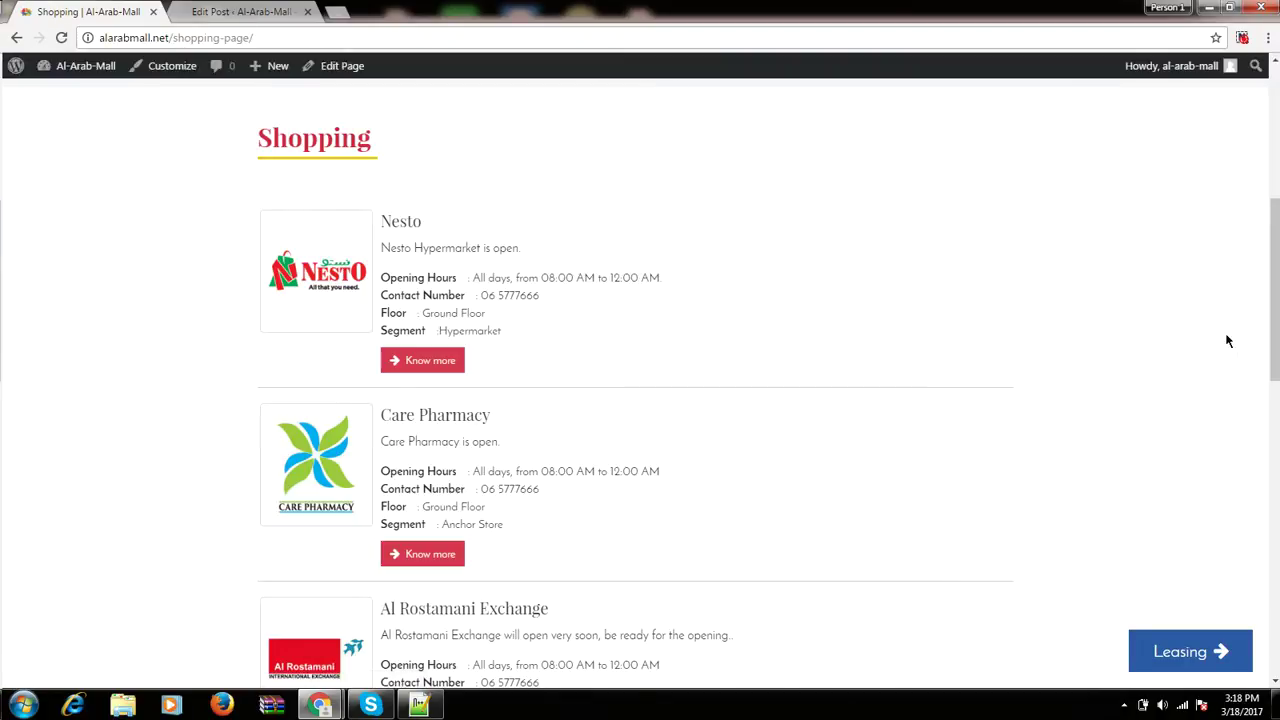
left_click_drag(1276, 268, 1276, 493)
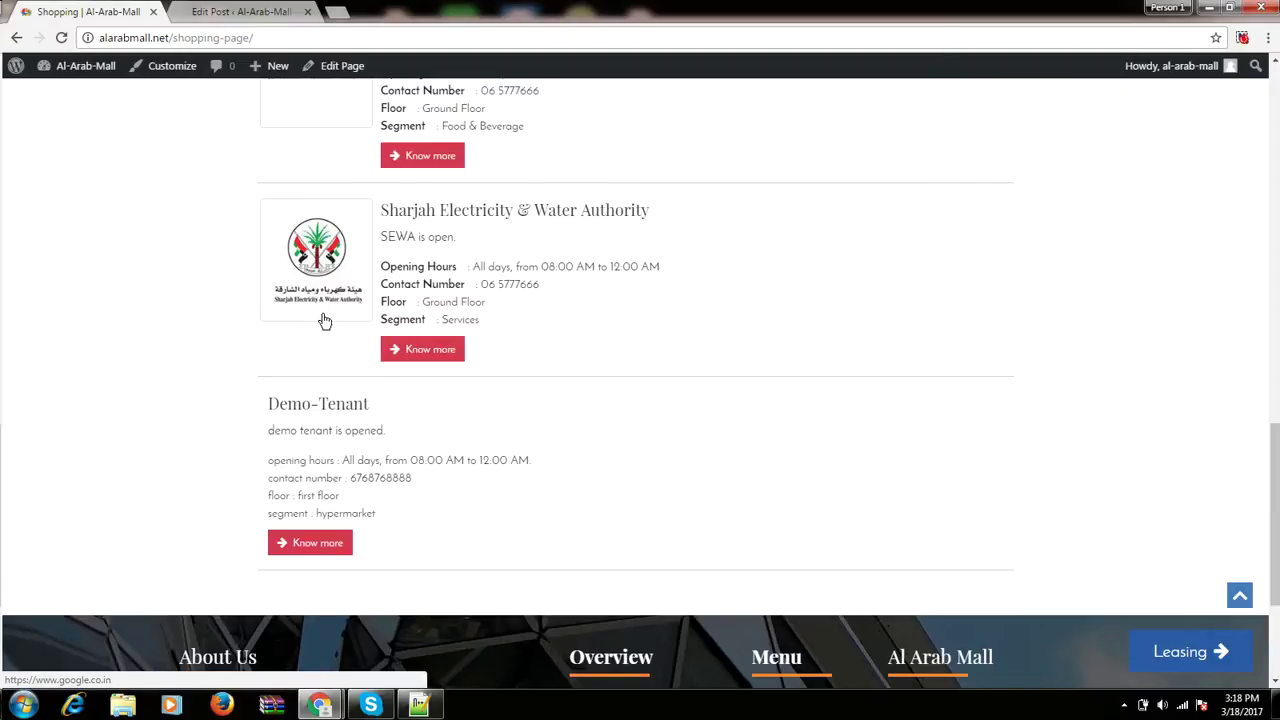
key("ctrl+Tab")
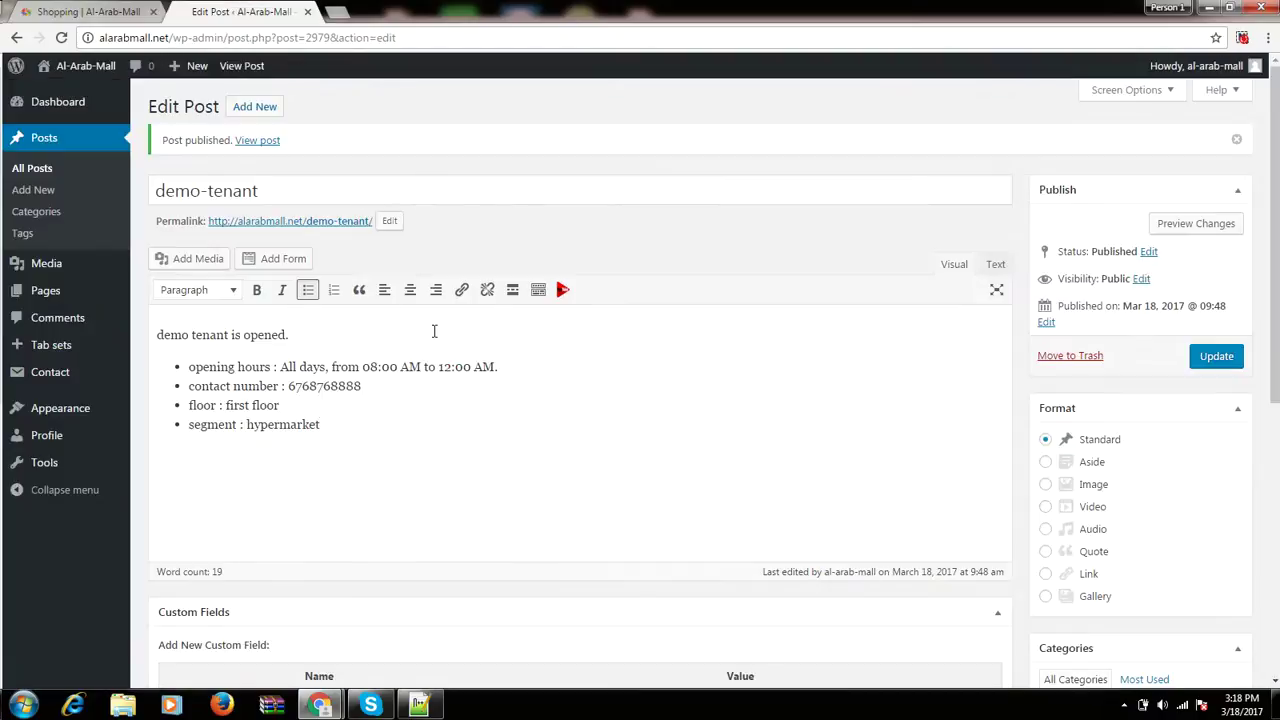
Pick offer.jpg, the shopping-bags picture, from the Media Library as the post's featured image.
scroll(365, 425, "down", 3)
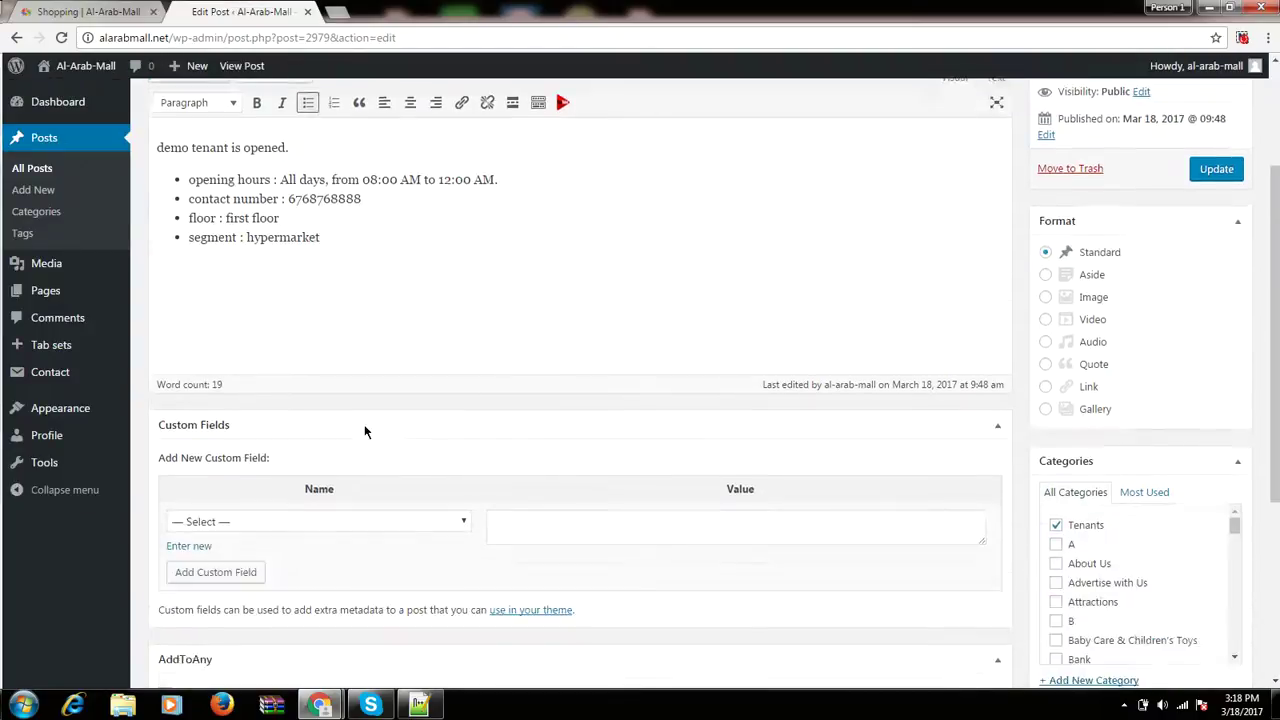
scroll(516, 641, "down", 2)
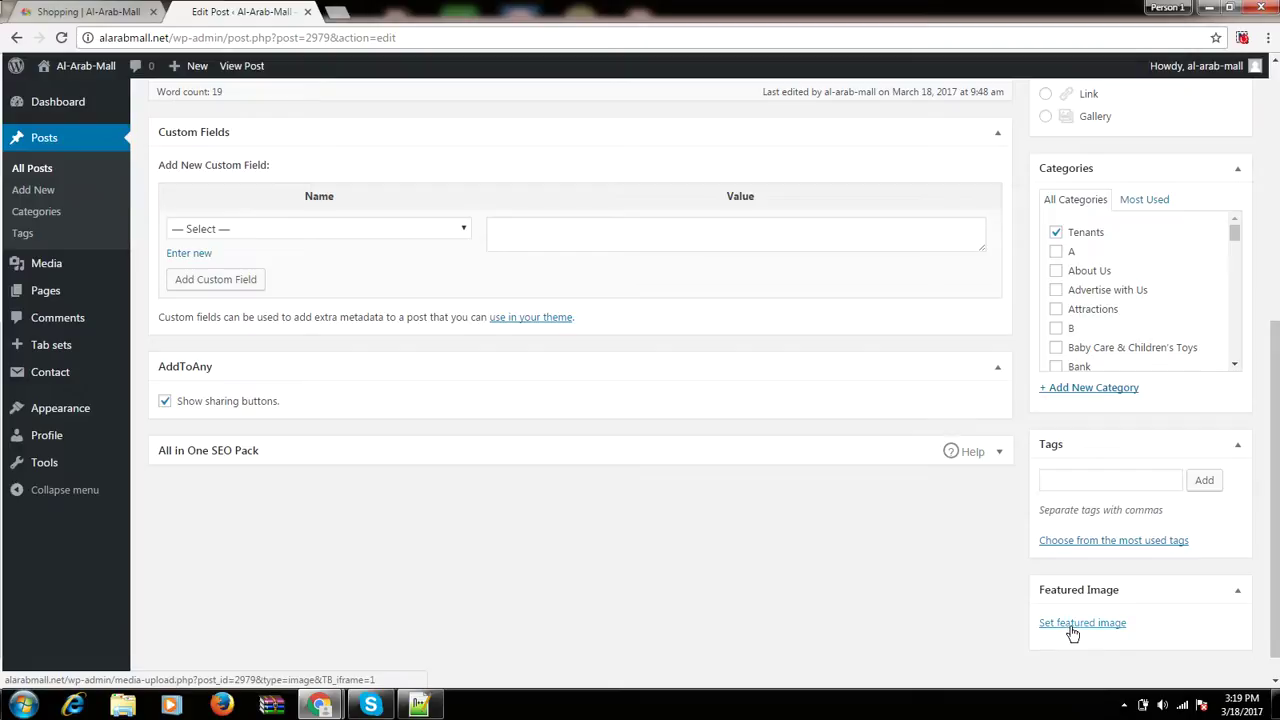
left_click(1072, 627)
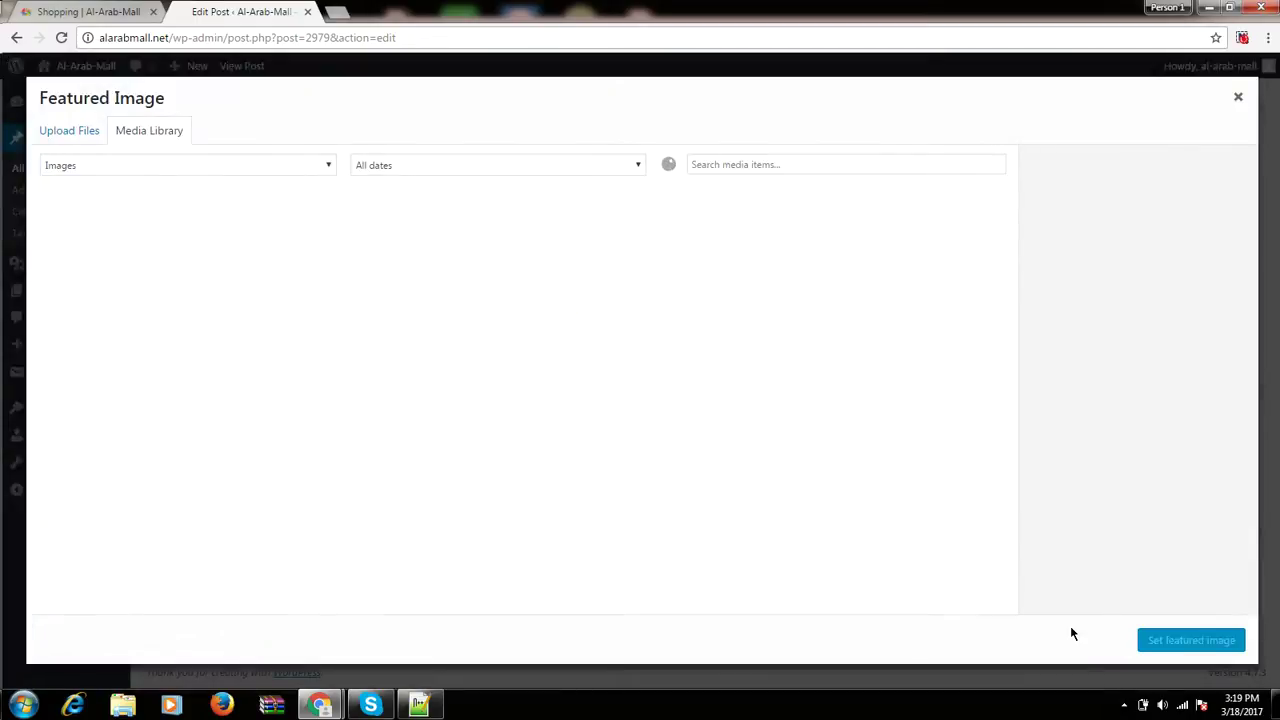
scroll(592, 525, "down", 1)
scroll(592, 525, "down", 5)
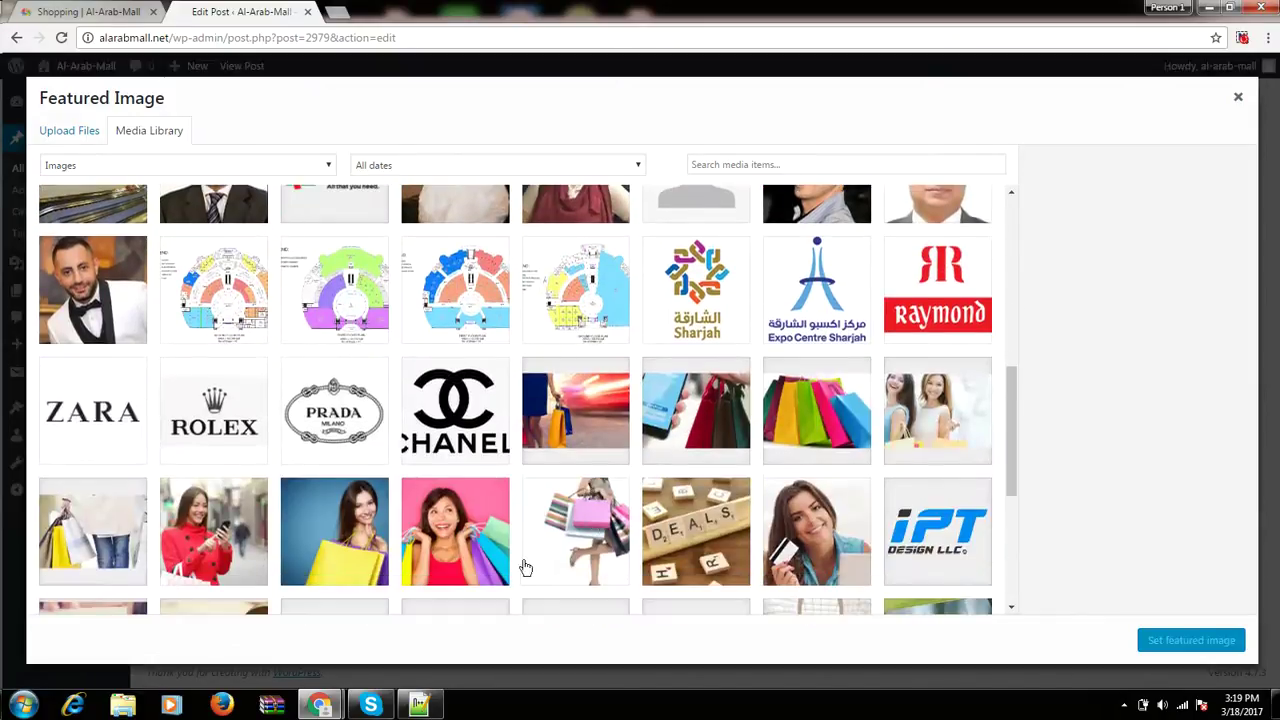
left_click(585, 532)
scroll(585, 532, "down", 1)
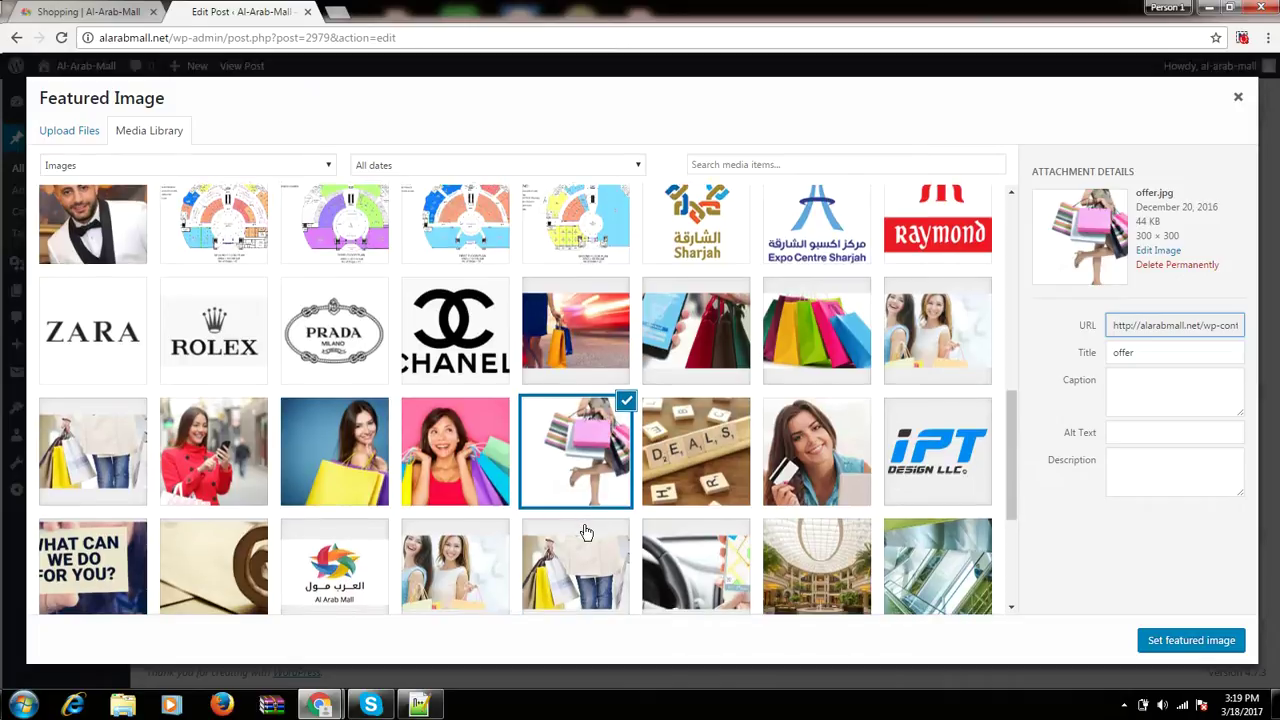
left_click(1183, 644)
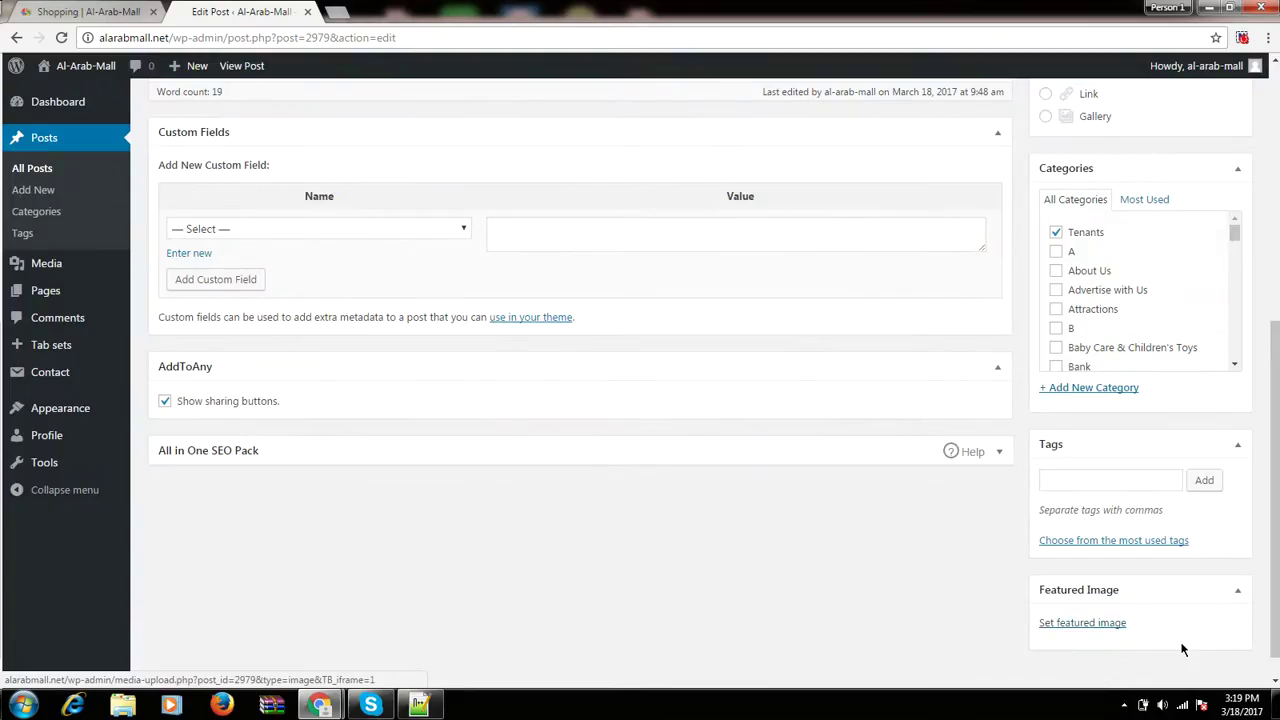
Update the demo-tenant post, then reload the live Shopping page to see its new picture.
scroll(800, 605, "down", 2)
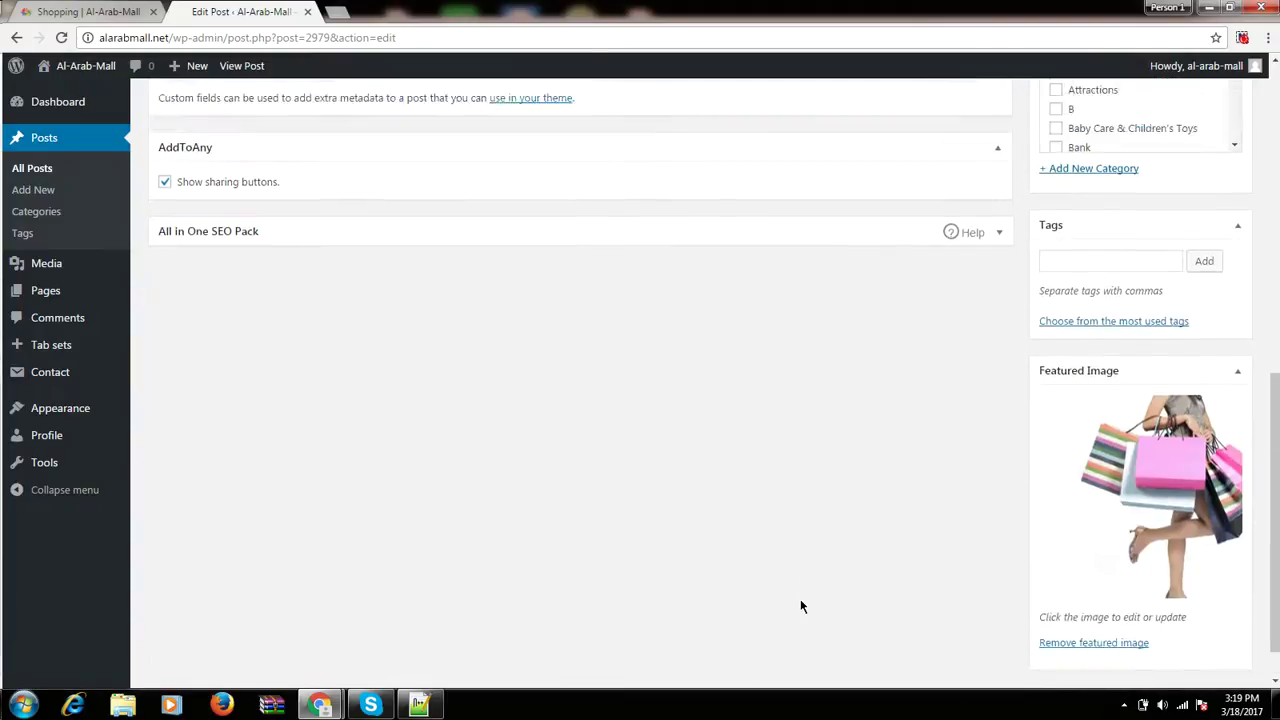
scroll(800, 605, "up", 6)
left_click(1214, 357)
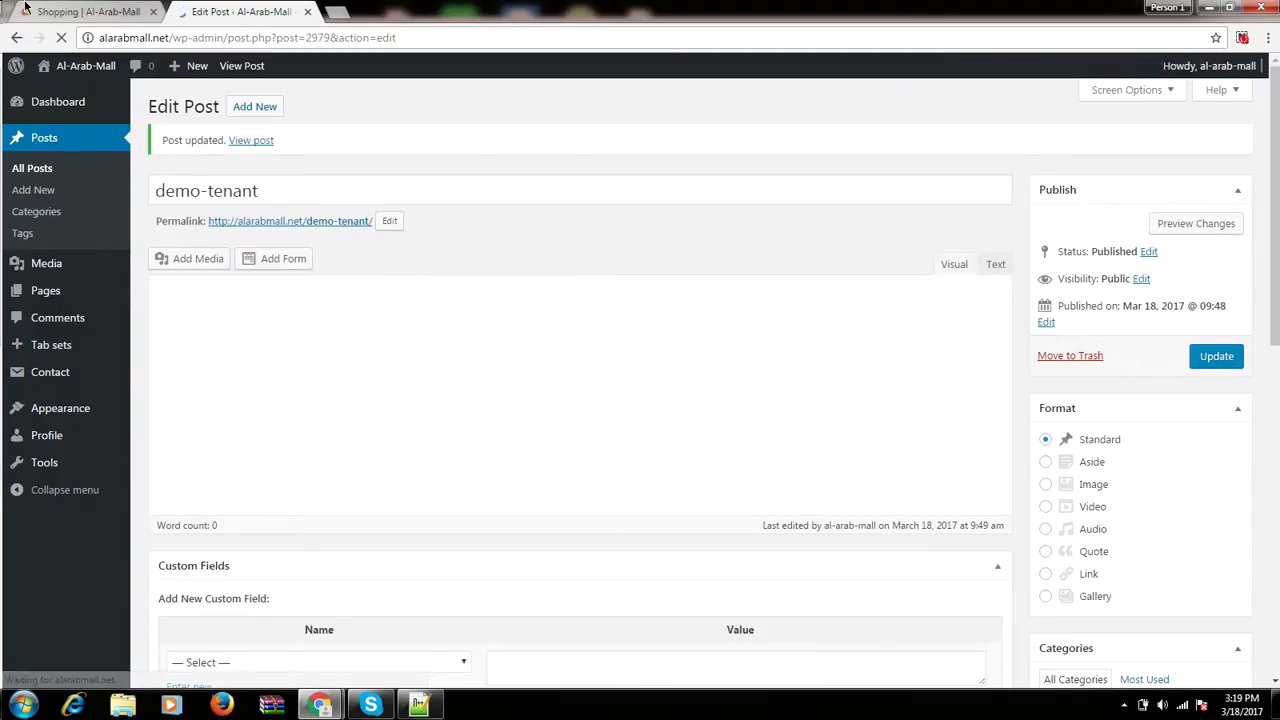
left_click(79, 11)
left_click(61, 37)
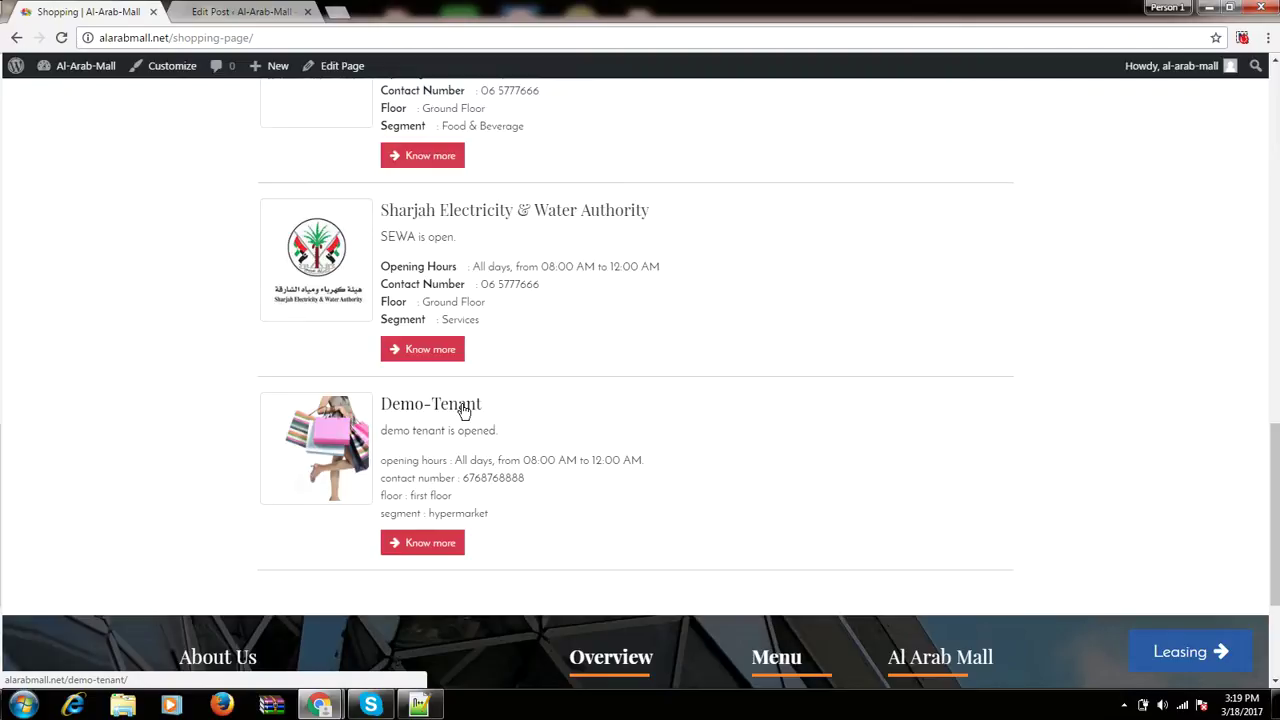
scroll(463, 410, "up", 15)
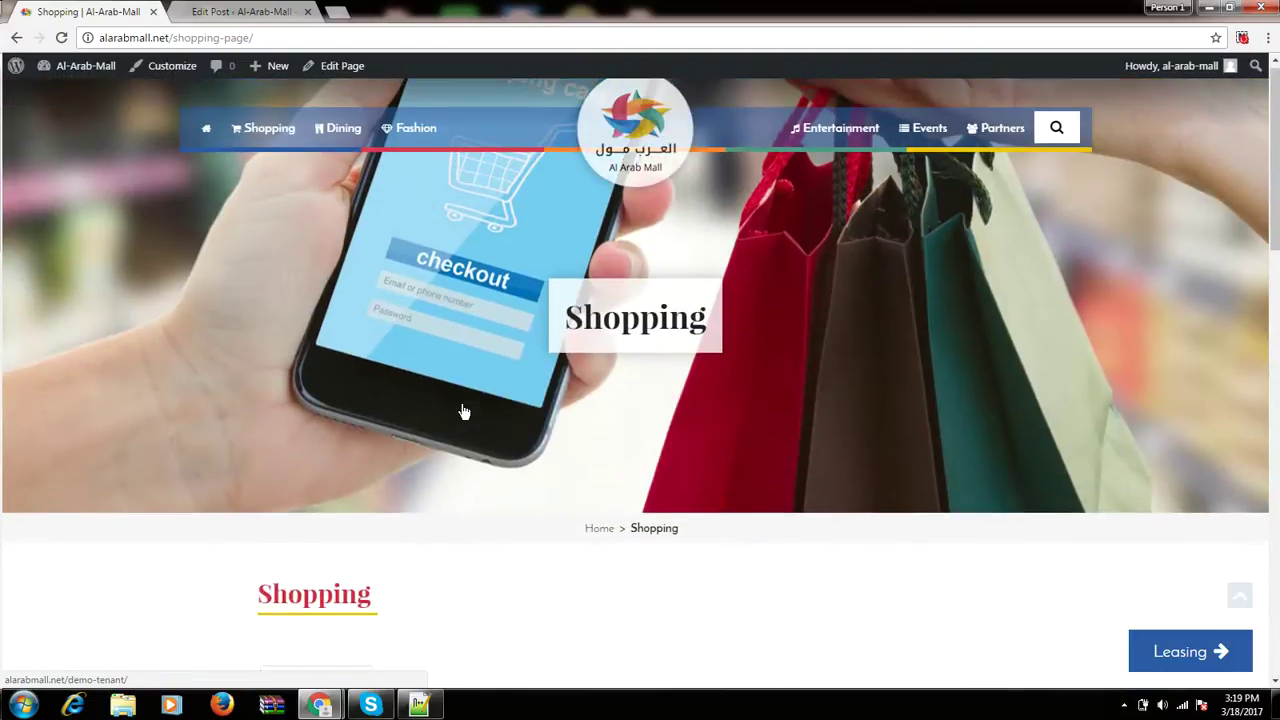
scroll(462, 410, "down", 3)
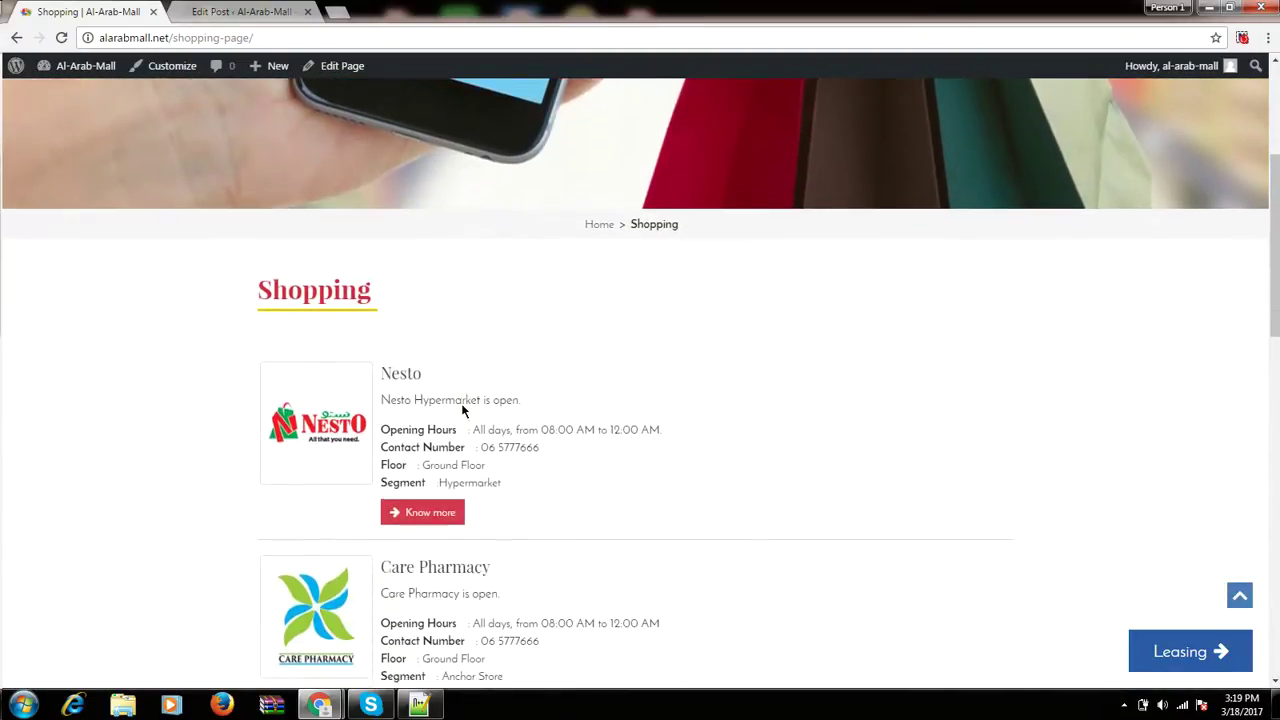
scroll(461, 403, "down", 1)
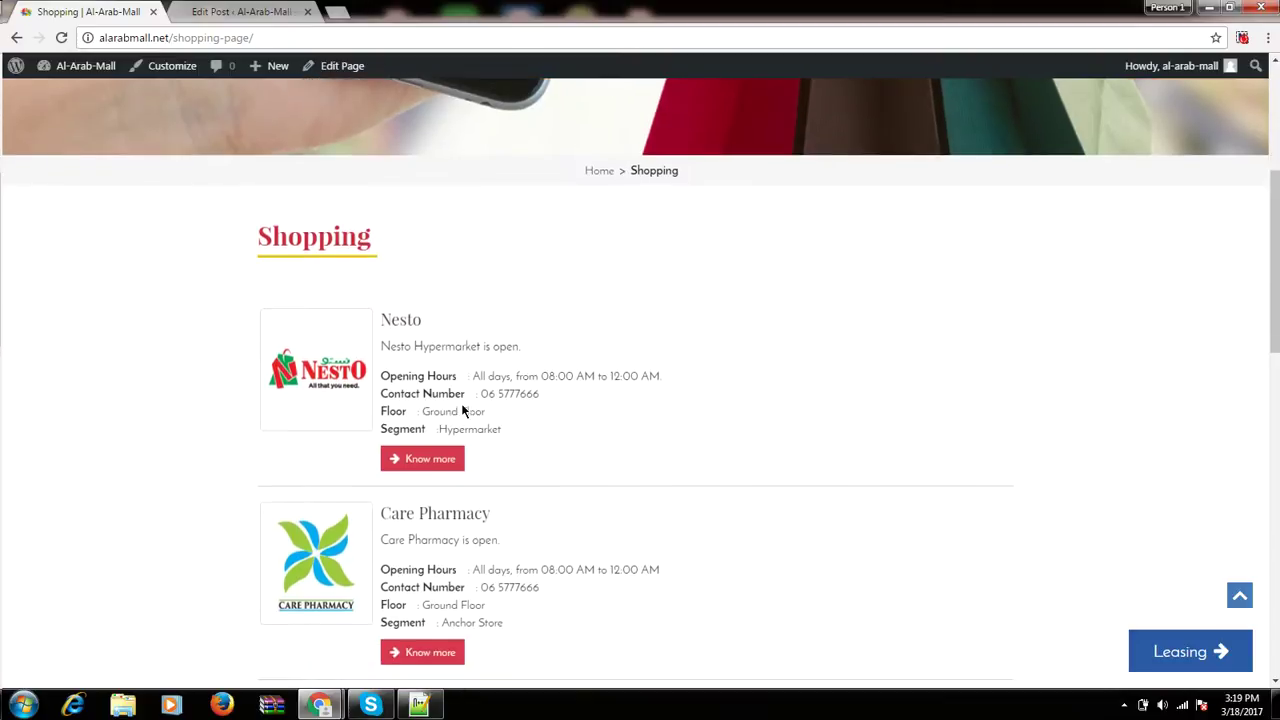
left_click(312, 335)
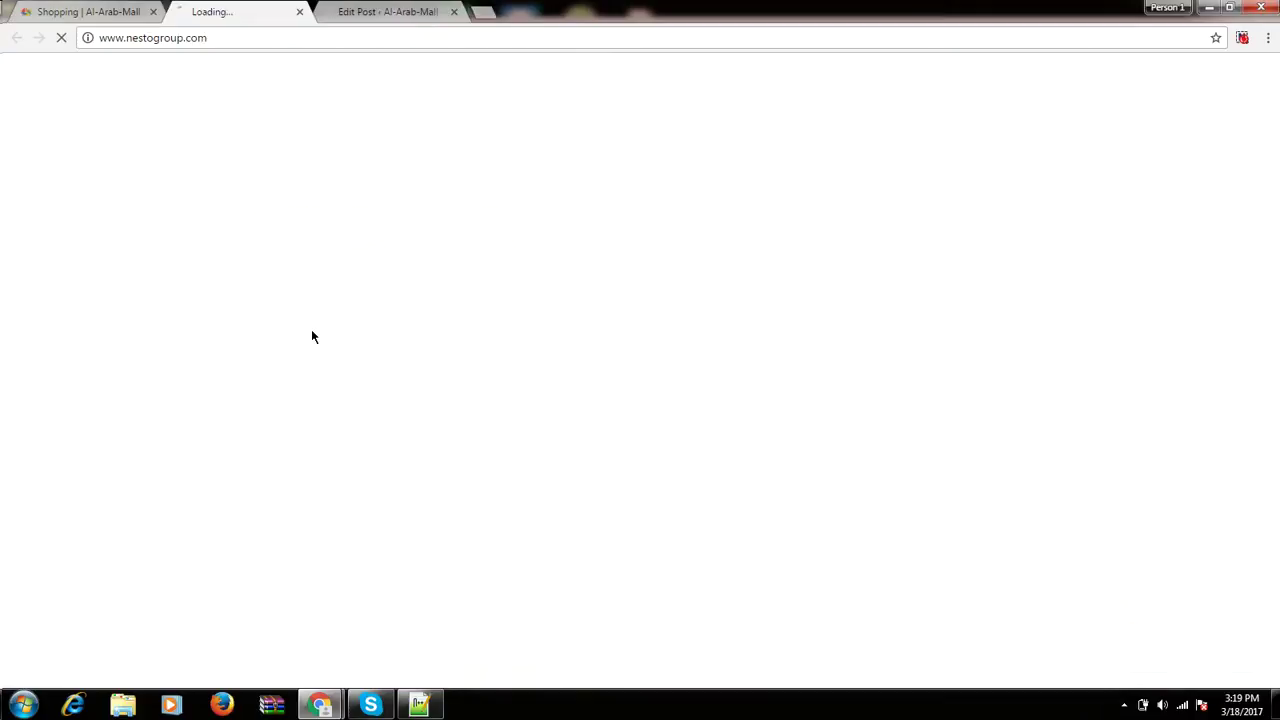
left_click(307, 12)
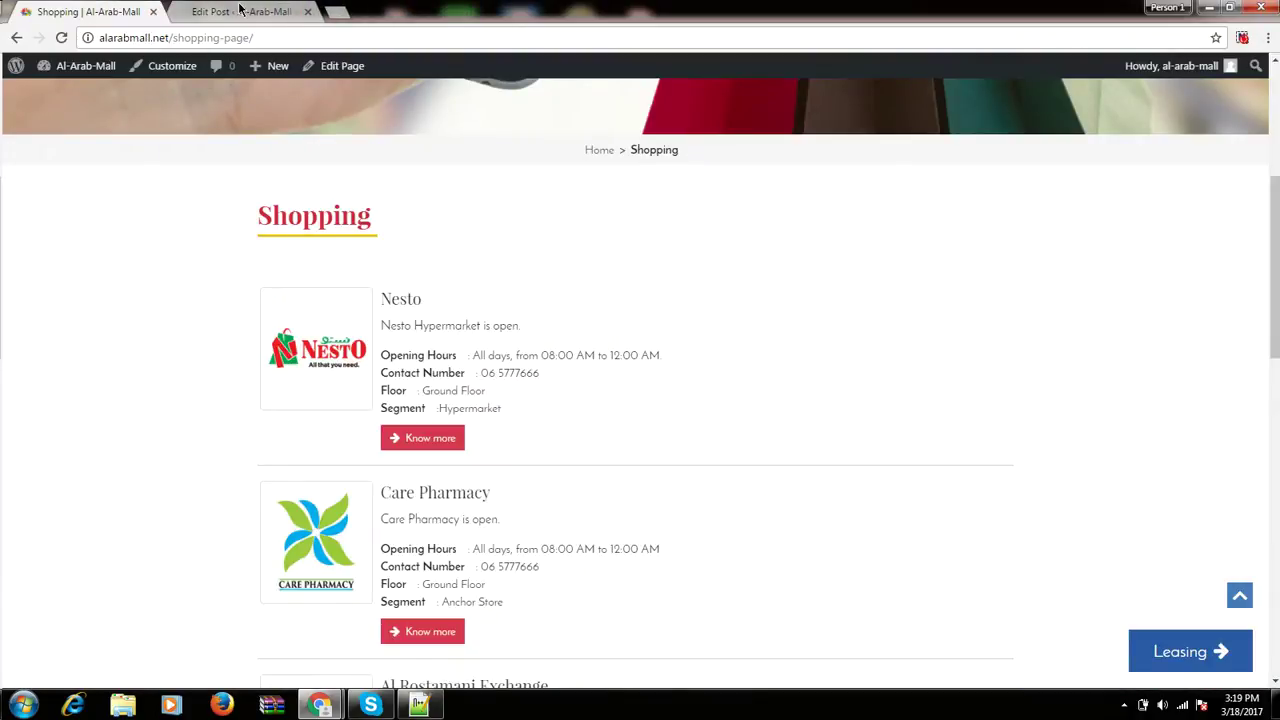
left_click_drag(1276, 277, 1277, 439)
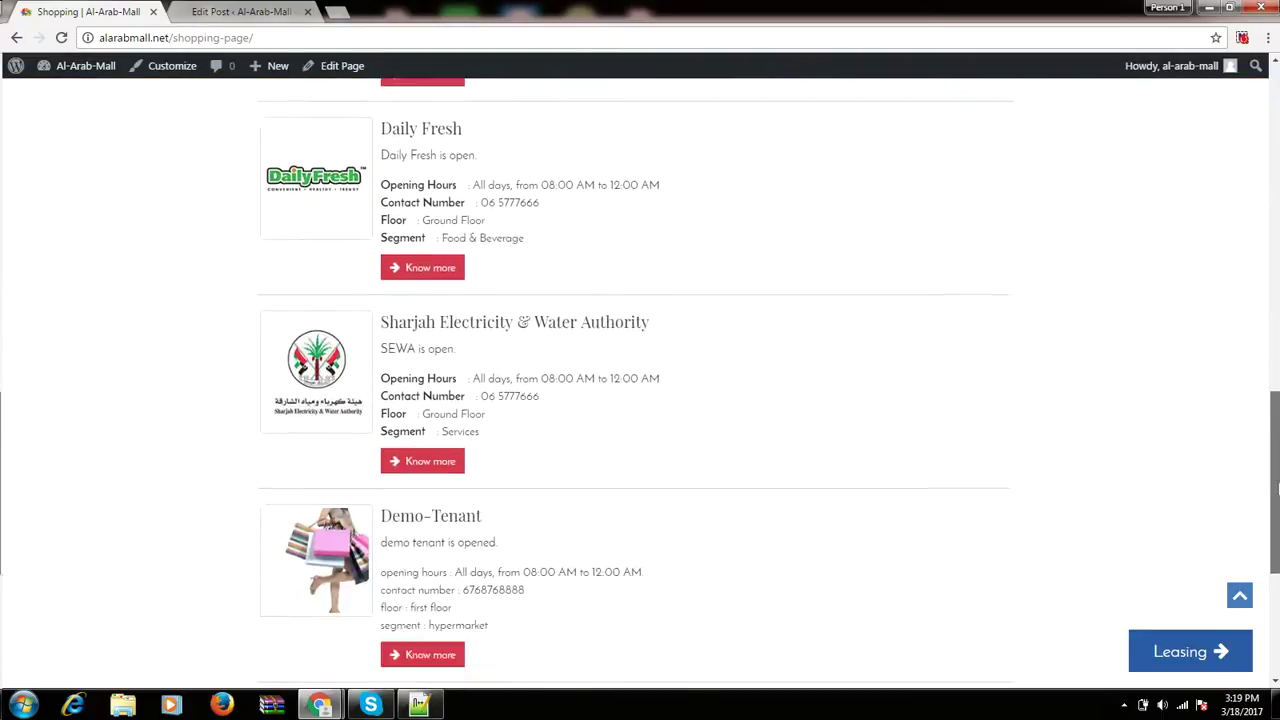
left_click_drag(1277, 487, 1277, 527)
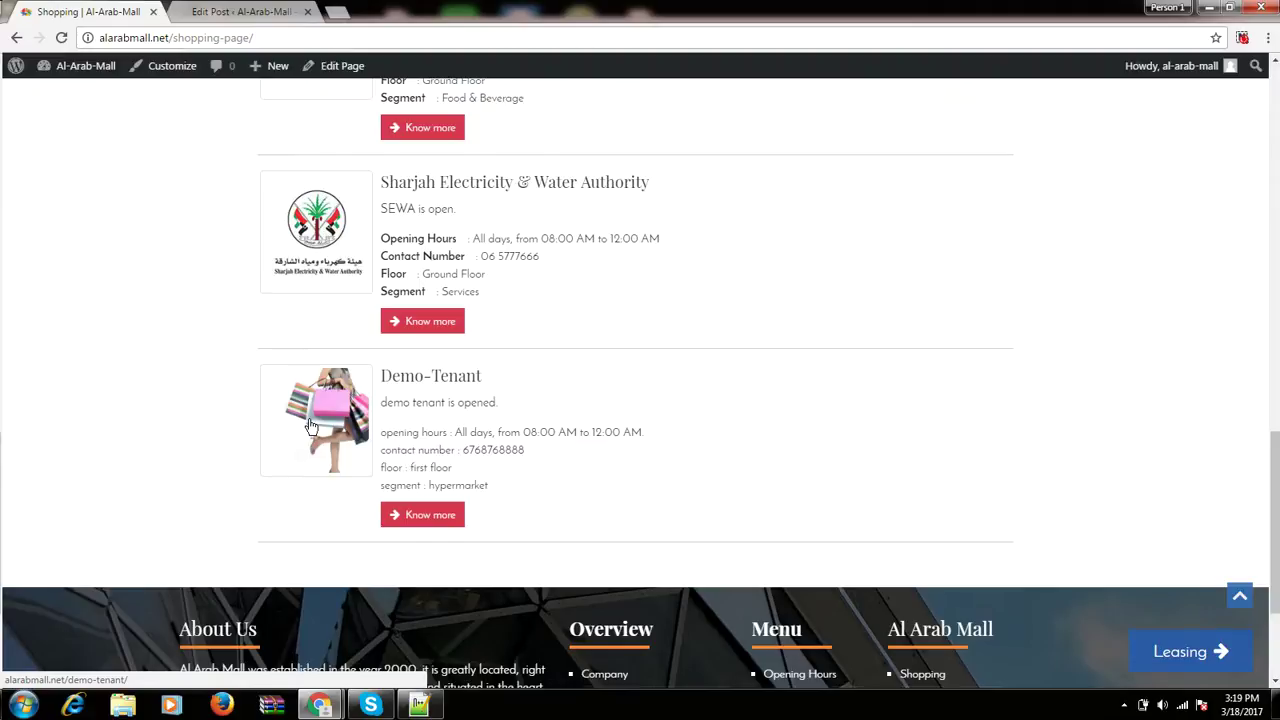
Load Google in a new browser tab and grab its web address.
left_click(337, 12)
type("g")
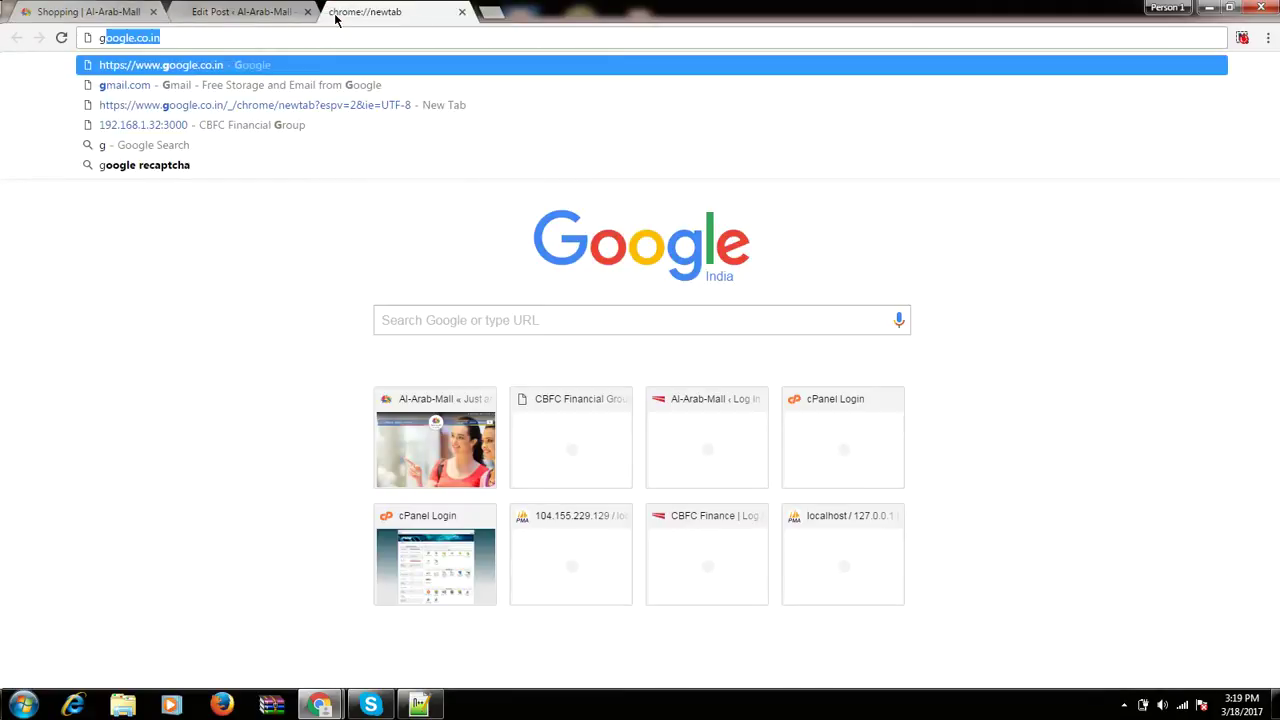
key("Return")
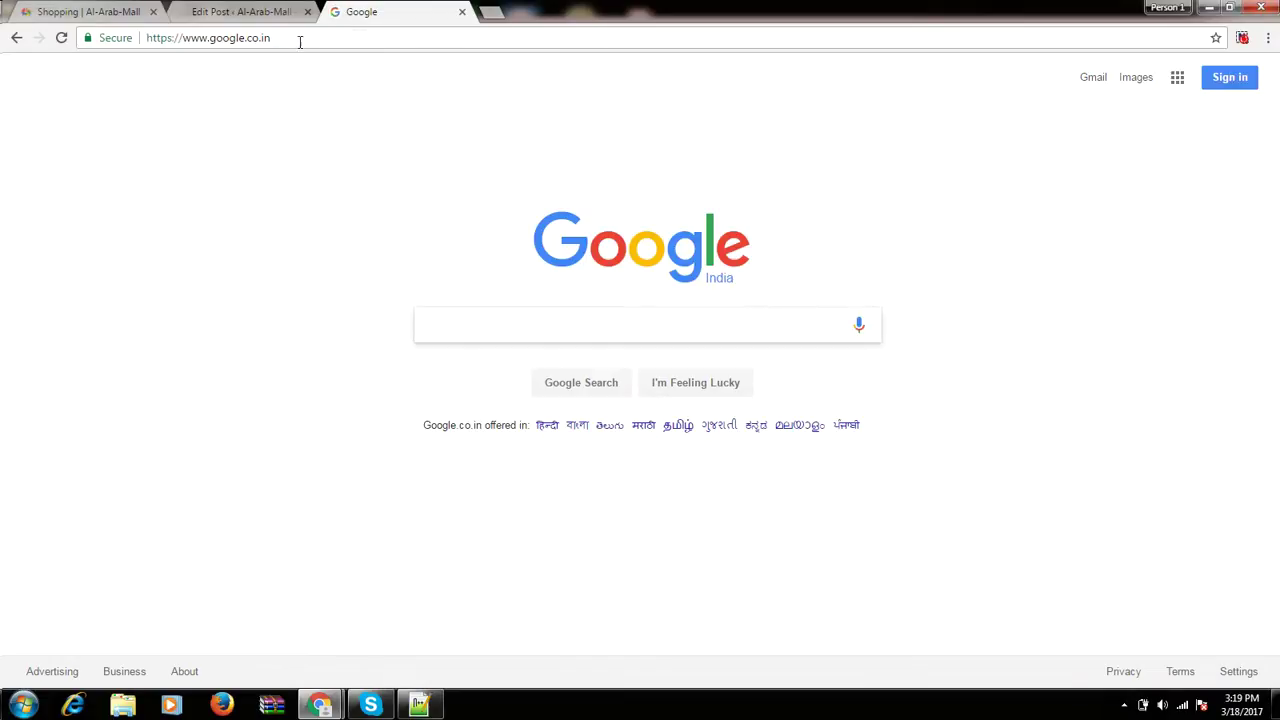
left_click(300, 41)
key("ctrl+c")
left_click(230, 11)
left_click(359, 366)
scroll(349, 366, "down", 2)
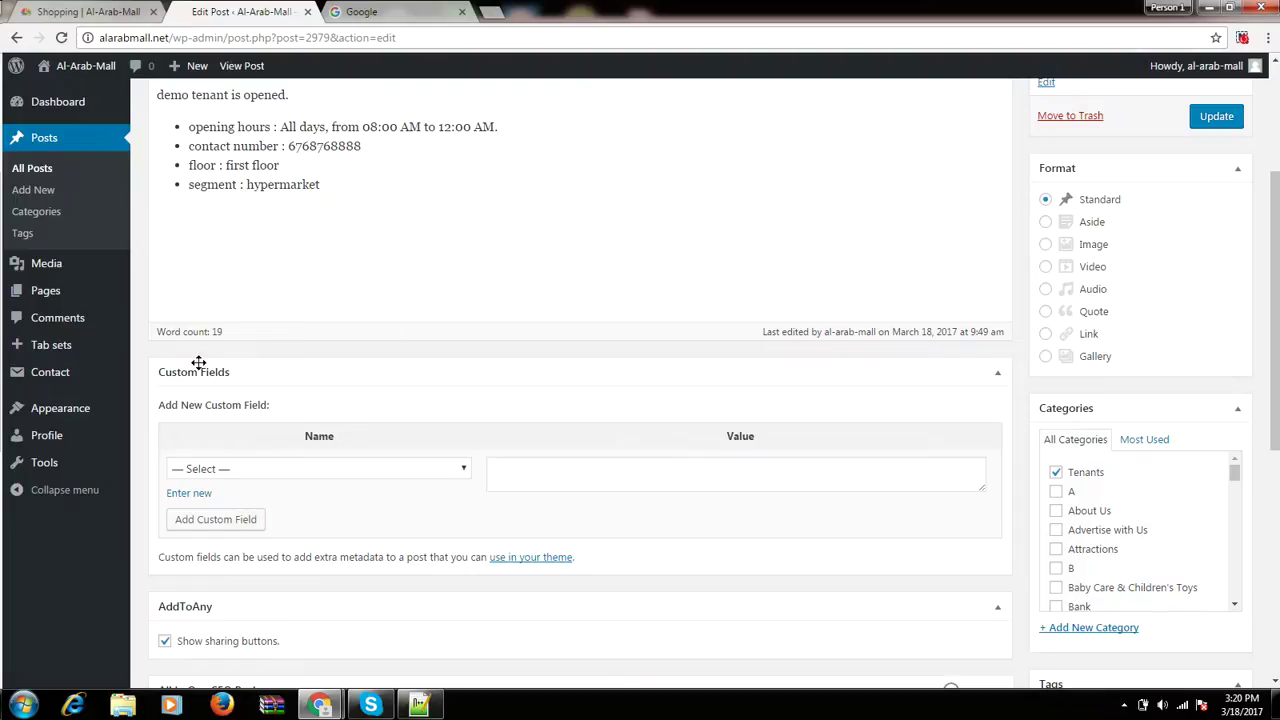
left_click(307, 469)
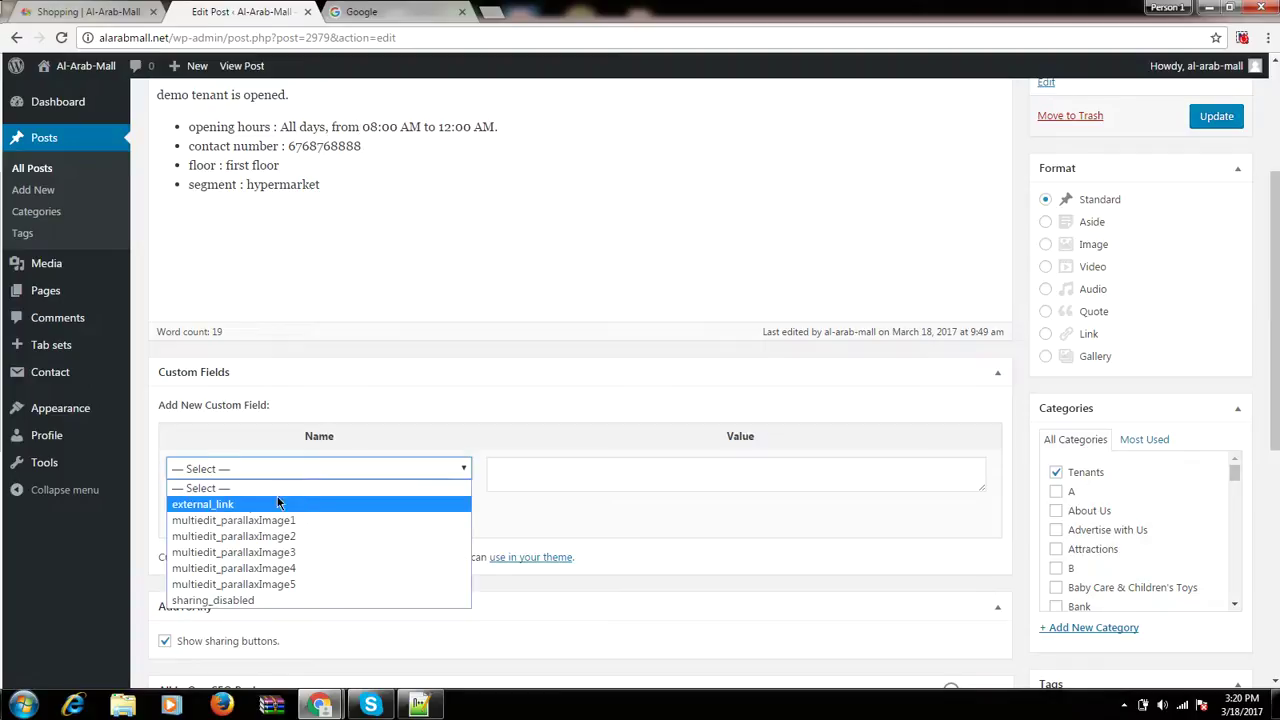
left_click(241, 505)
left_click(559, 473)
key("ctrl+v")
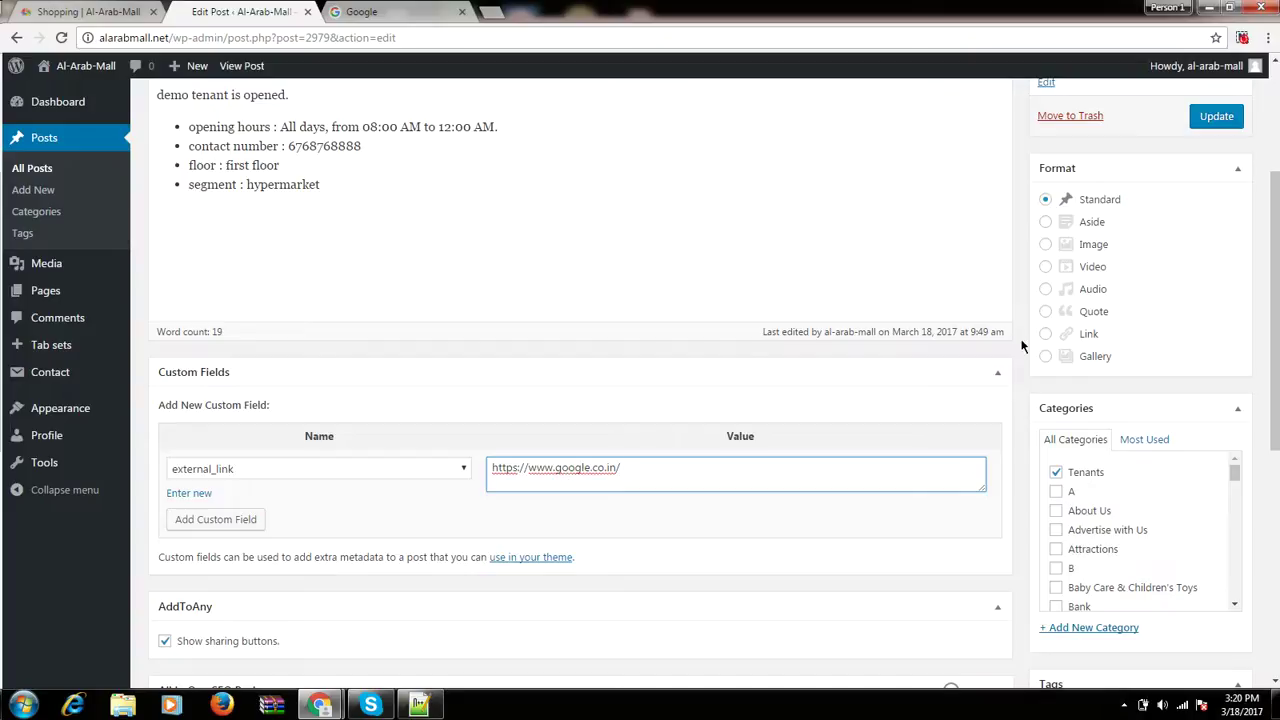
left_click(1215, 118)
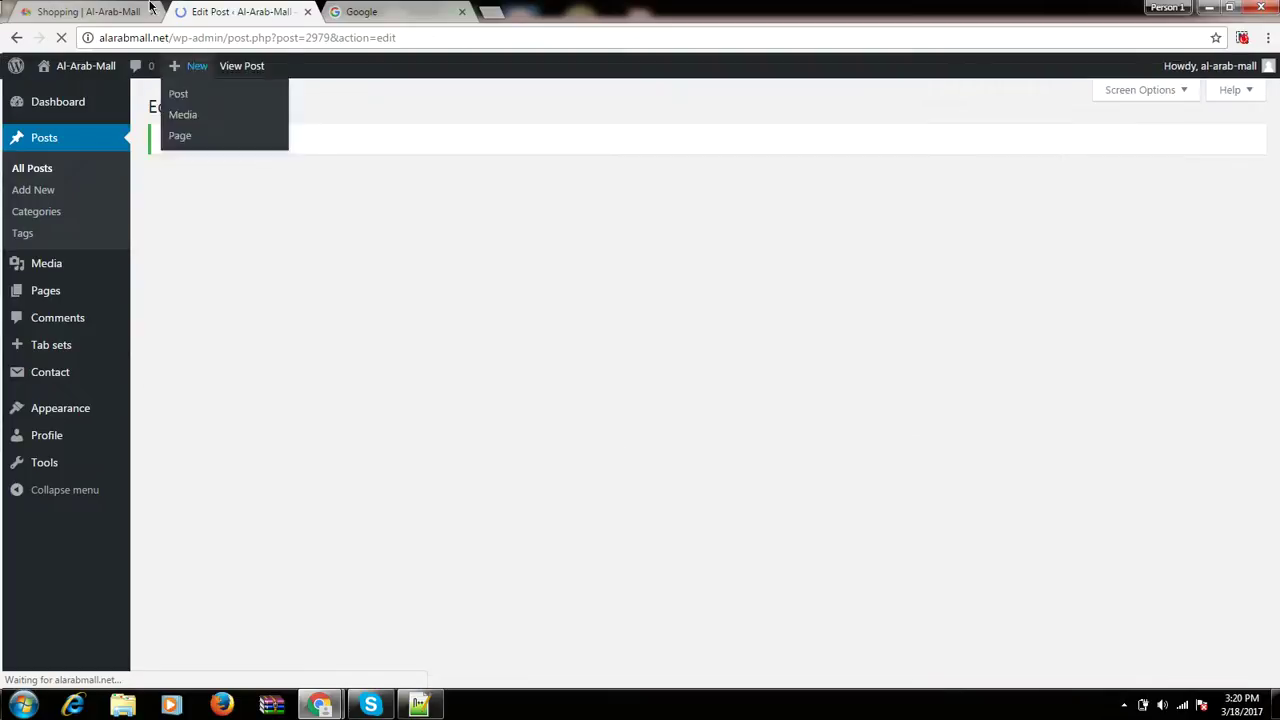
Reload the Shopping page, check the Demo-Tenant image opens Google, and close that tab.
left_click(90, 12)
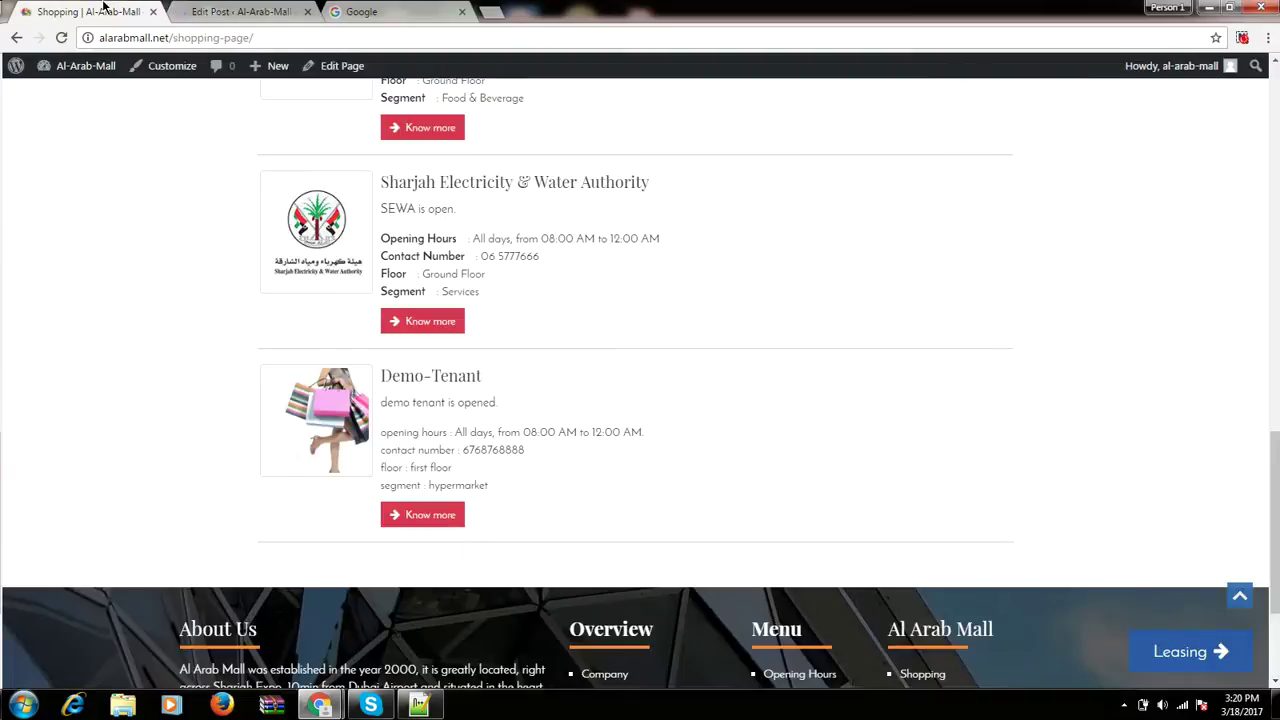
left_click(61, 38)
left_click(317, 422)
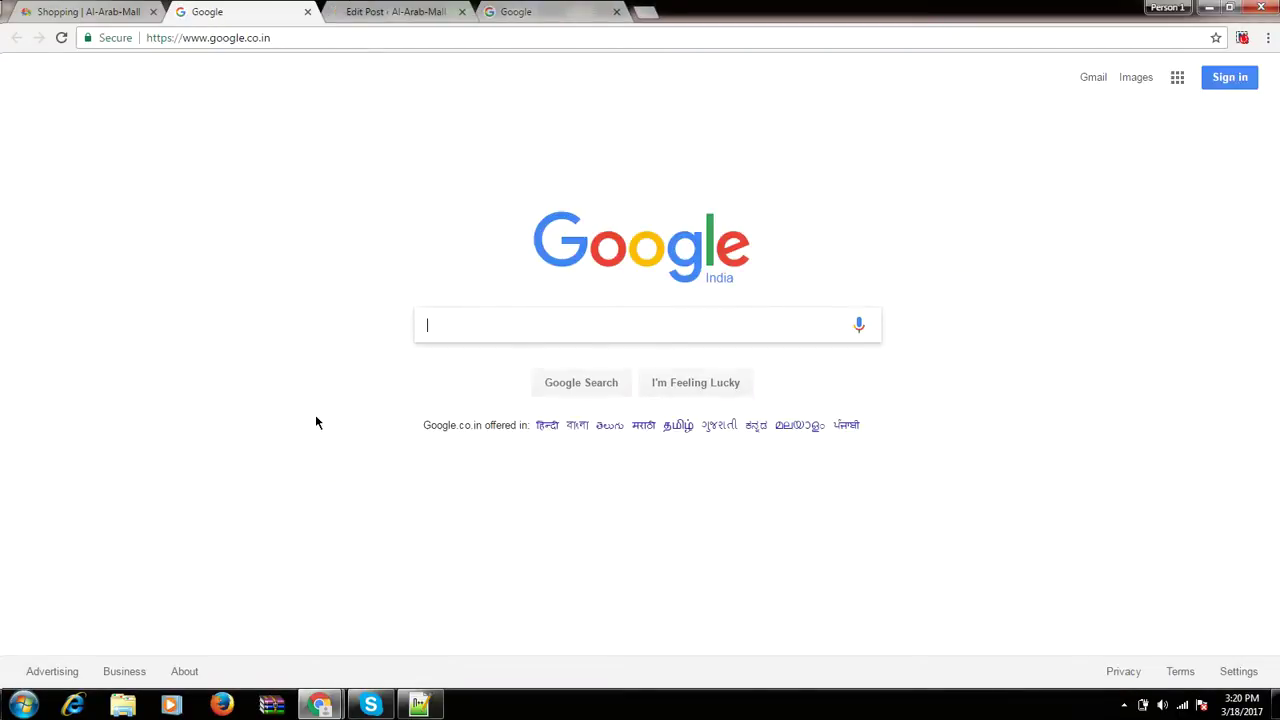
left_click(307, 12)
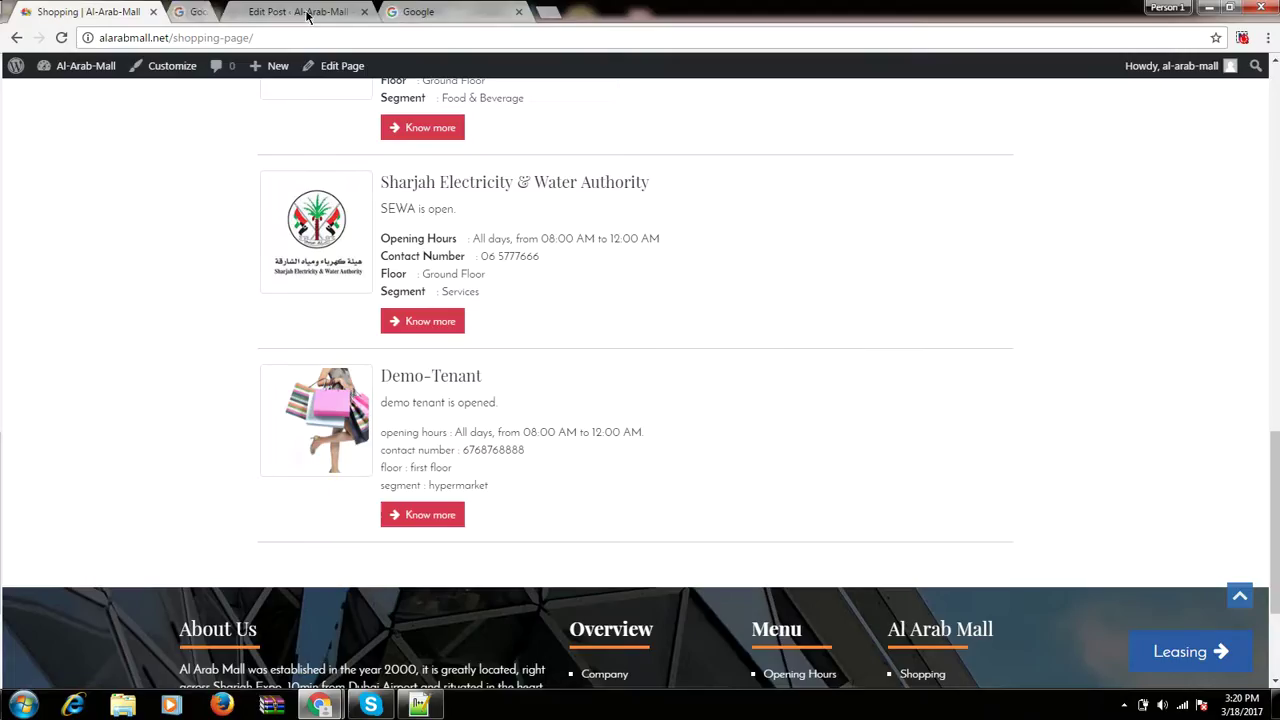
View the site's Partners page, close the leftover Google tab, and return to the demo-tenant editor.
scroll(93, 479, "up", 15)
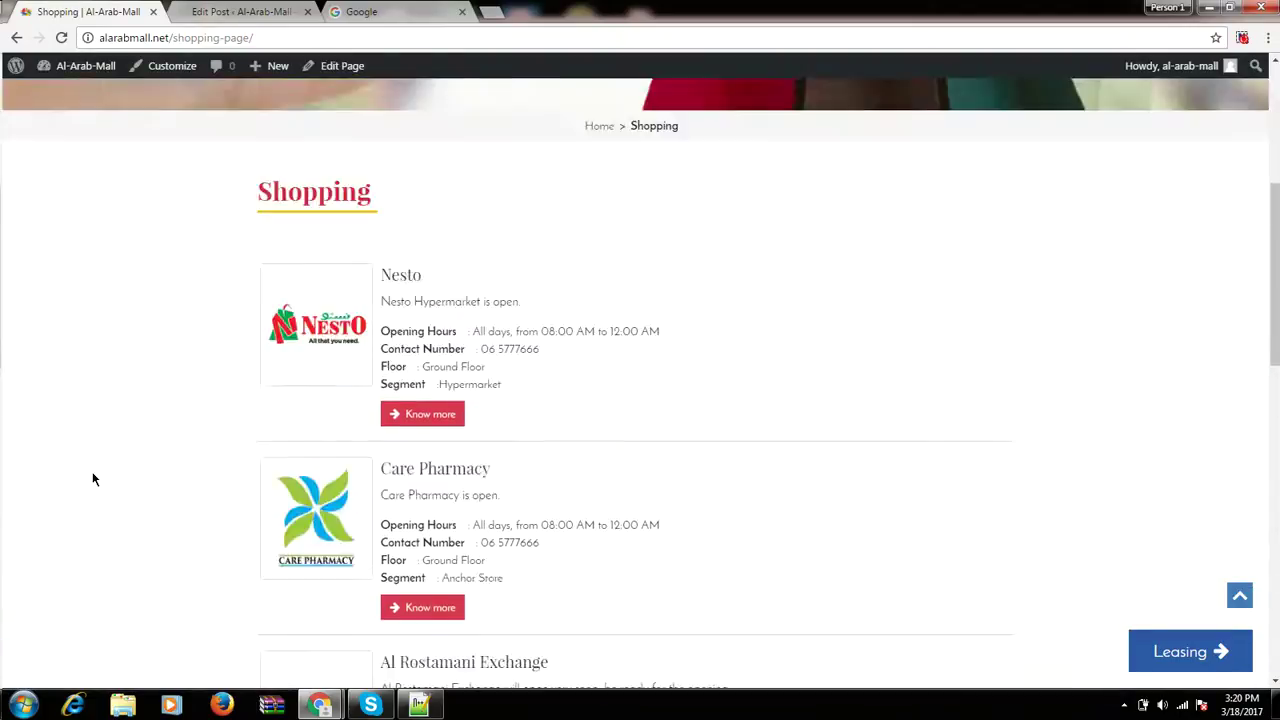
scroll(102, 504, "up", 2)
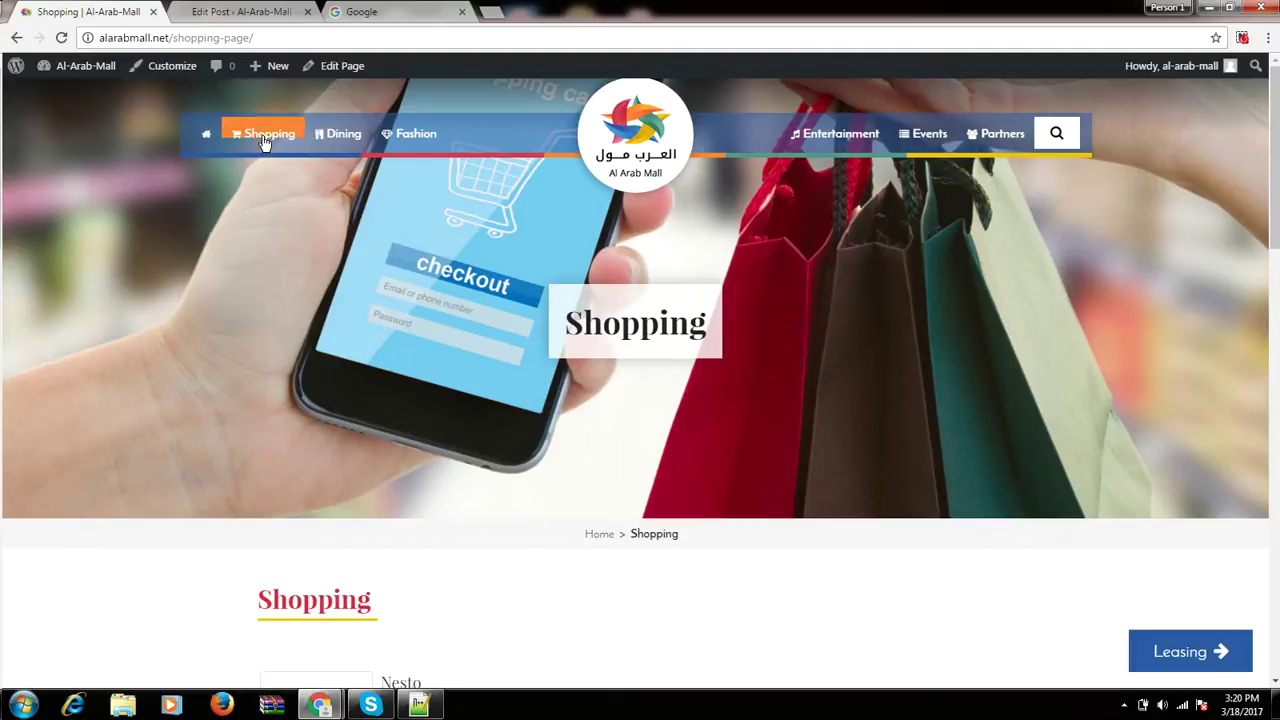
scroll(268, 337, "down", 2)
scroll(267, 340, "up", 2)
left_click(995, 130)
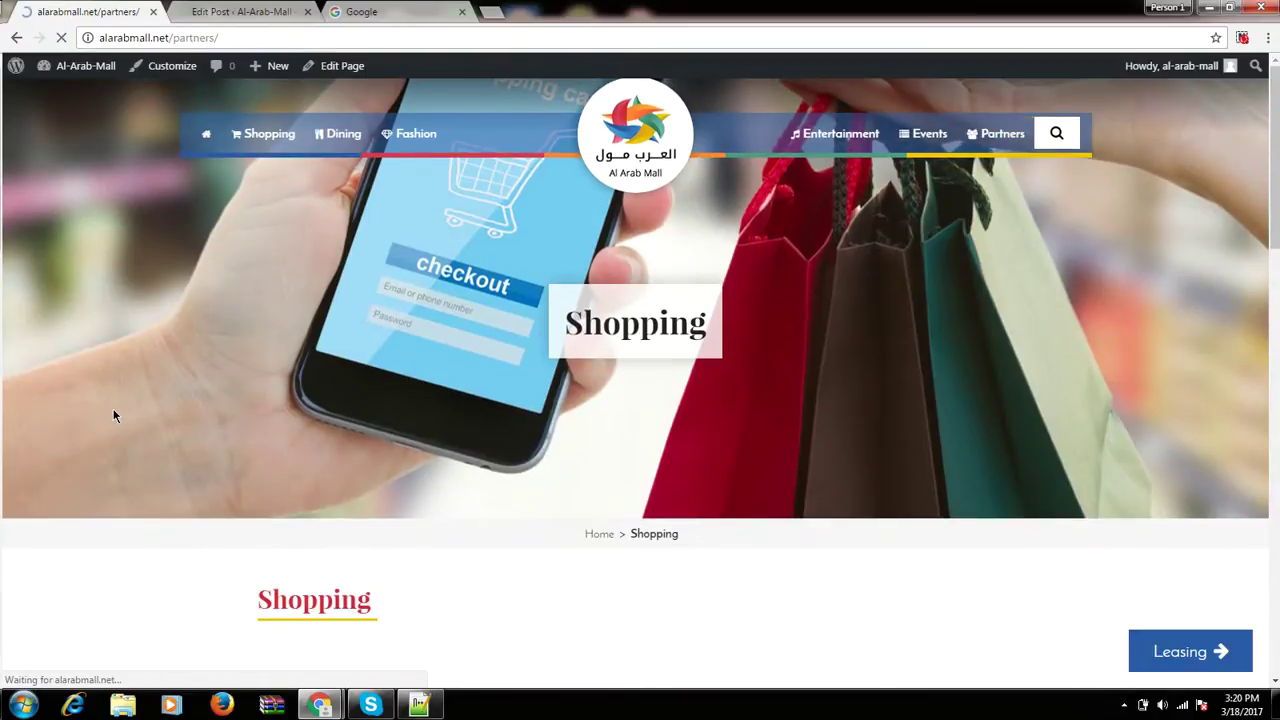
scroll(114, 414, "down", 4)
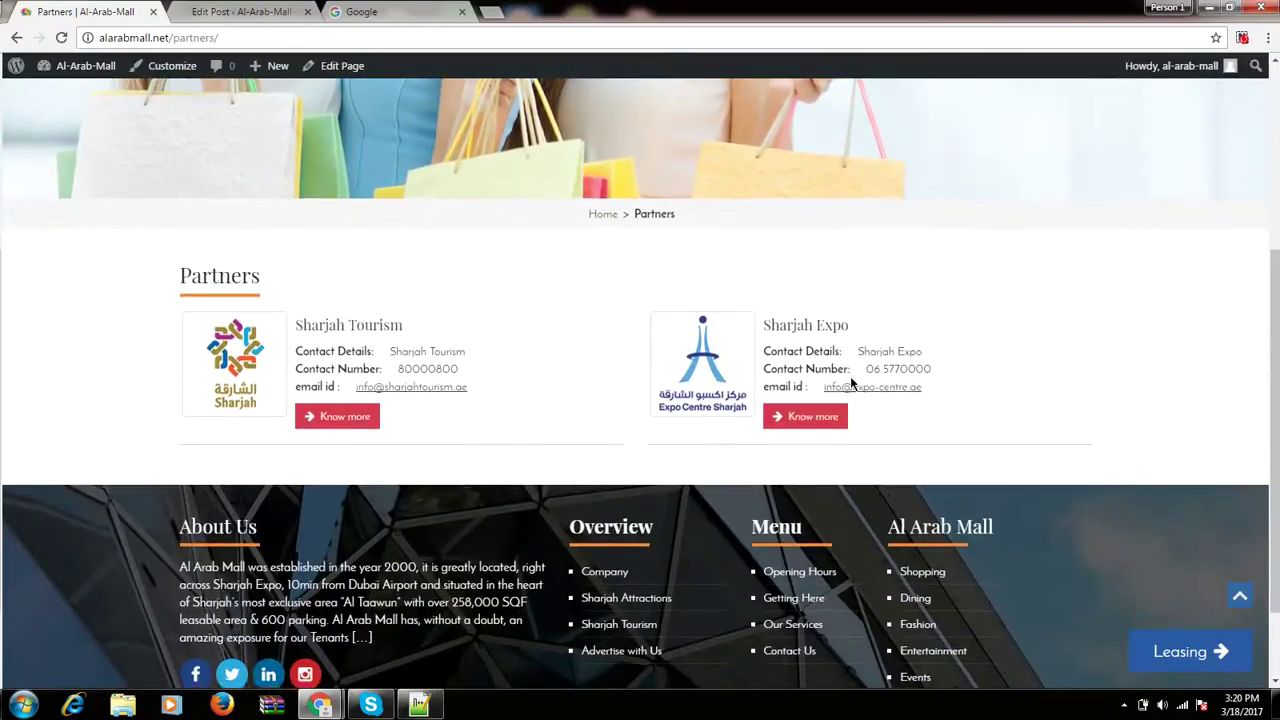
left_click(227, 9)
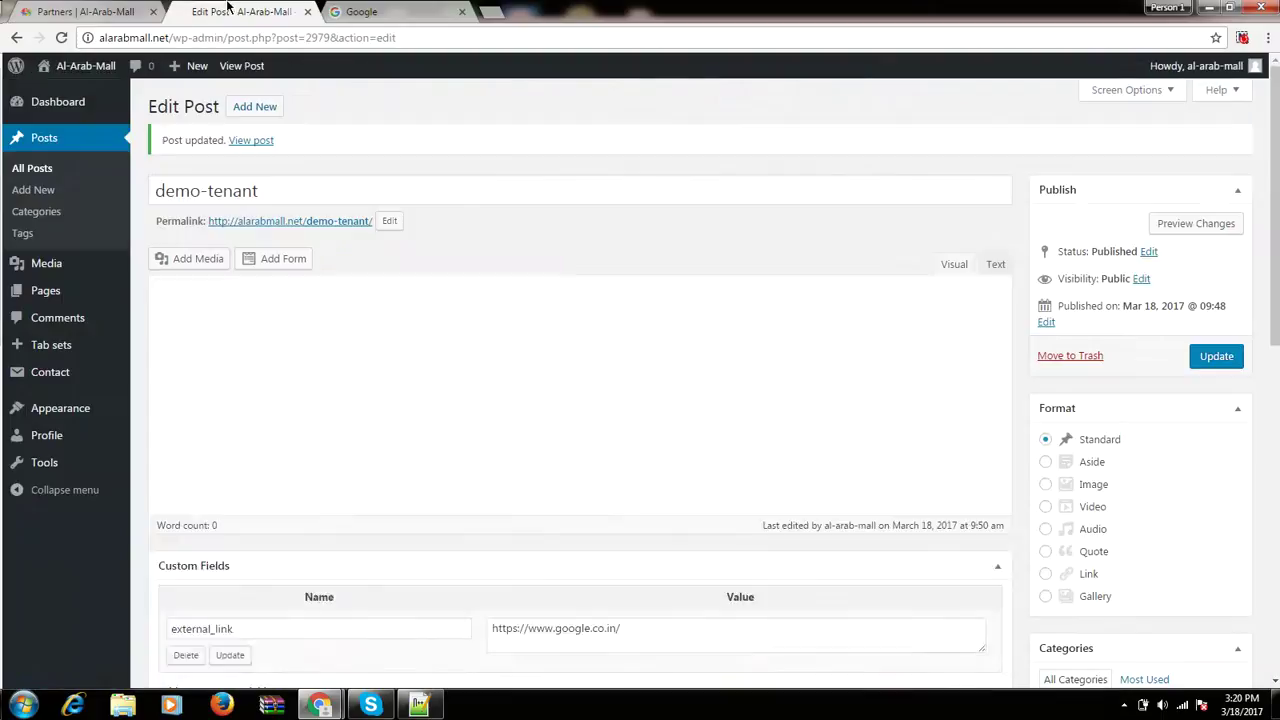
left_click(440, 14)
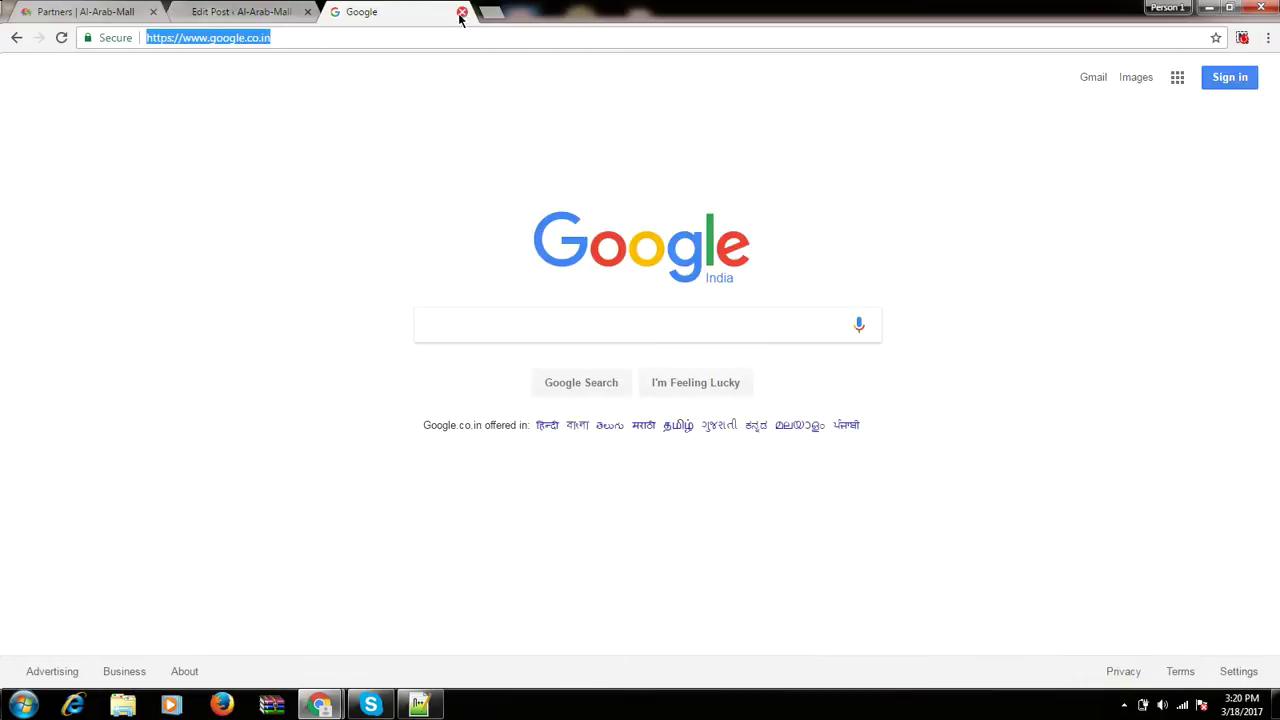
left_click(461, 11)
left_click(270, 366)
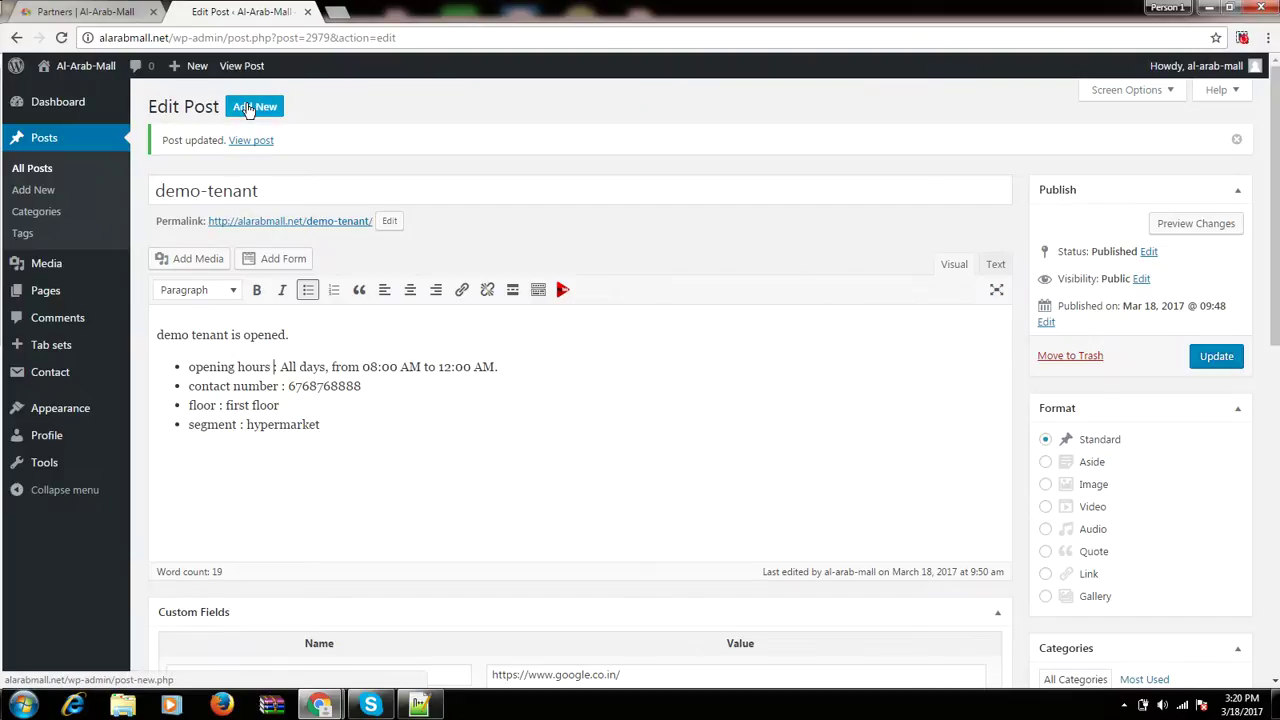
Create a new post titled demo-partner with the body 'demo partner details here...'.
left_click(249, 107)
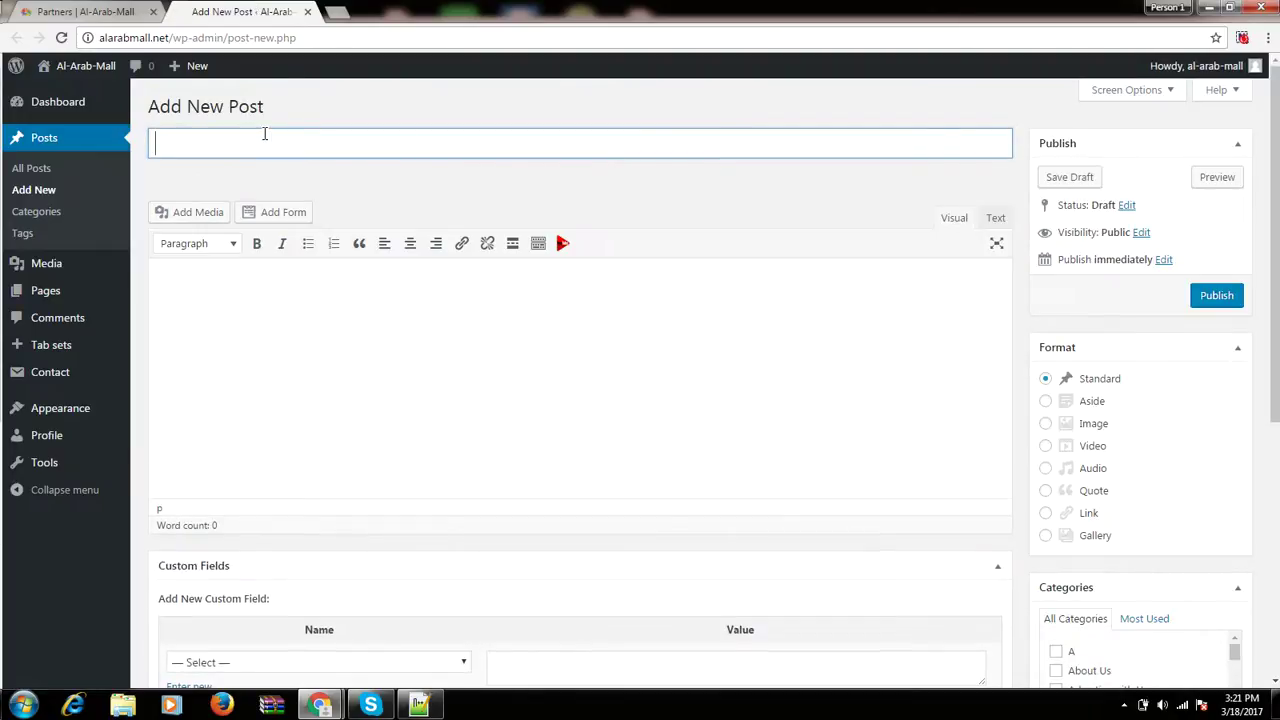
type("demo-partner")
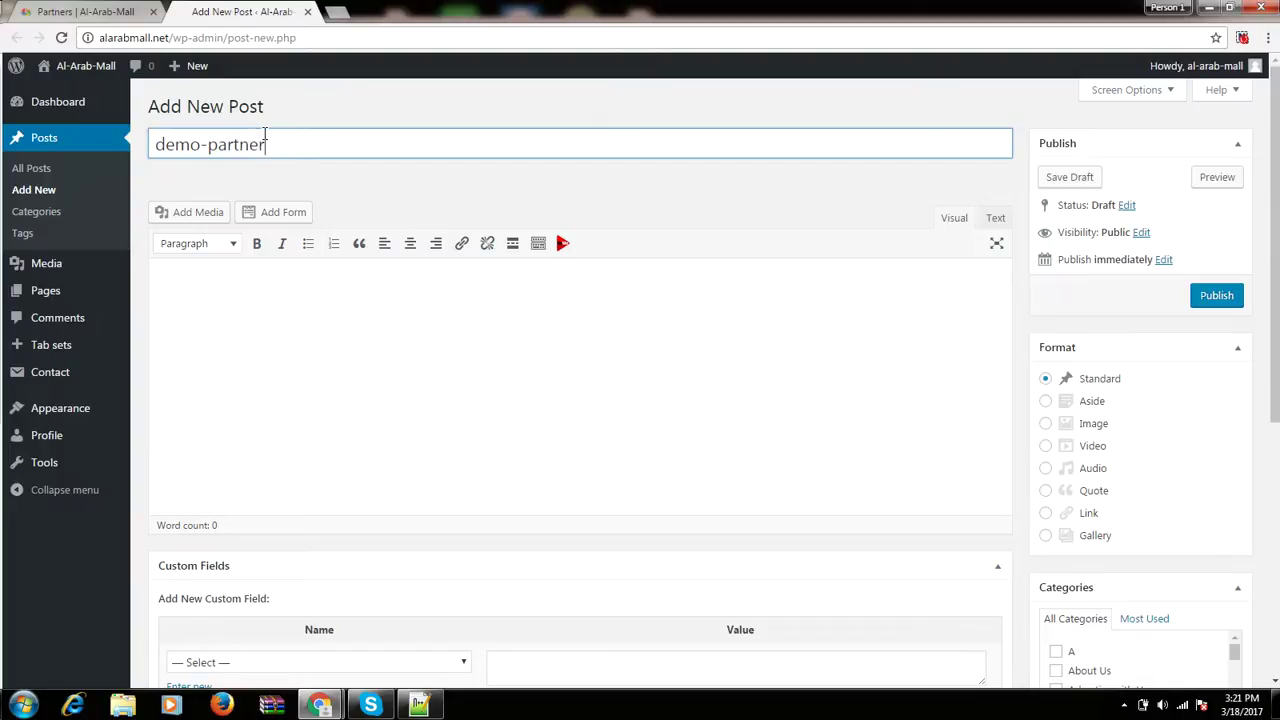
left_click(275, 353)
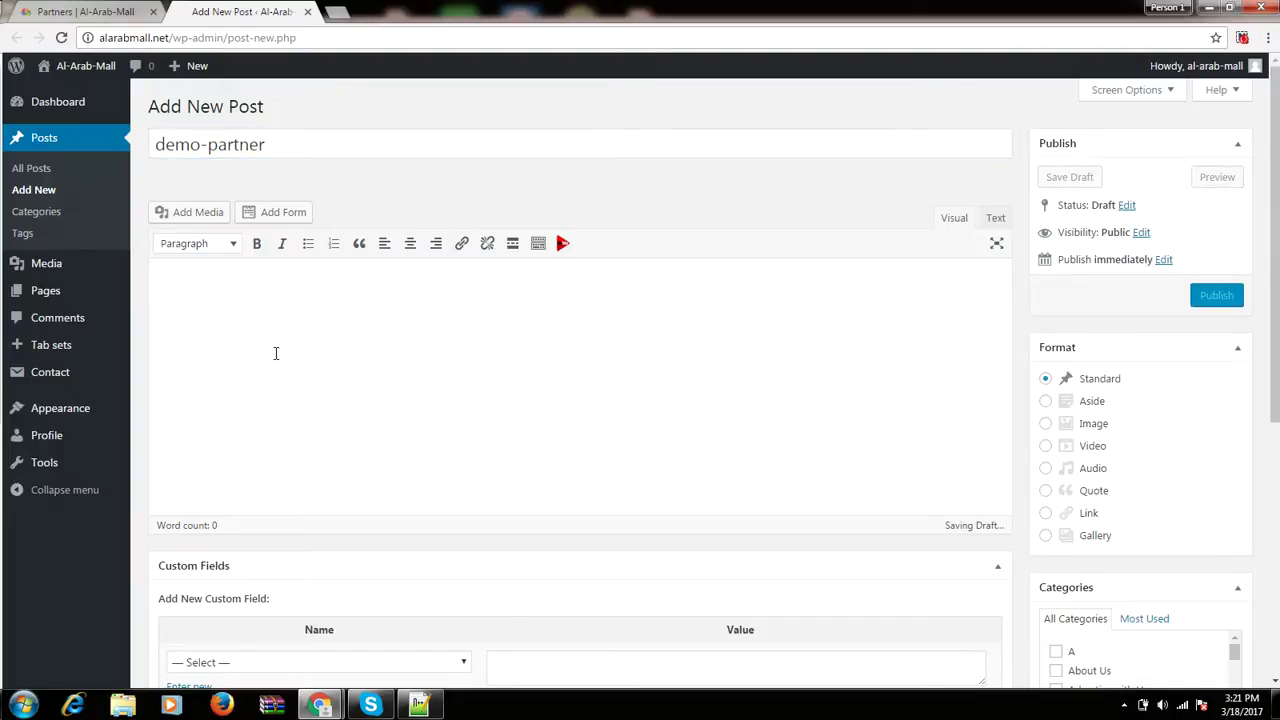
type("demp")
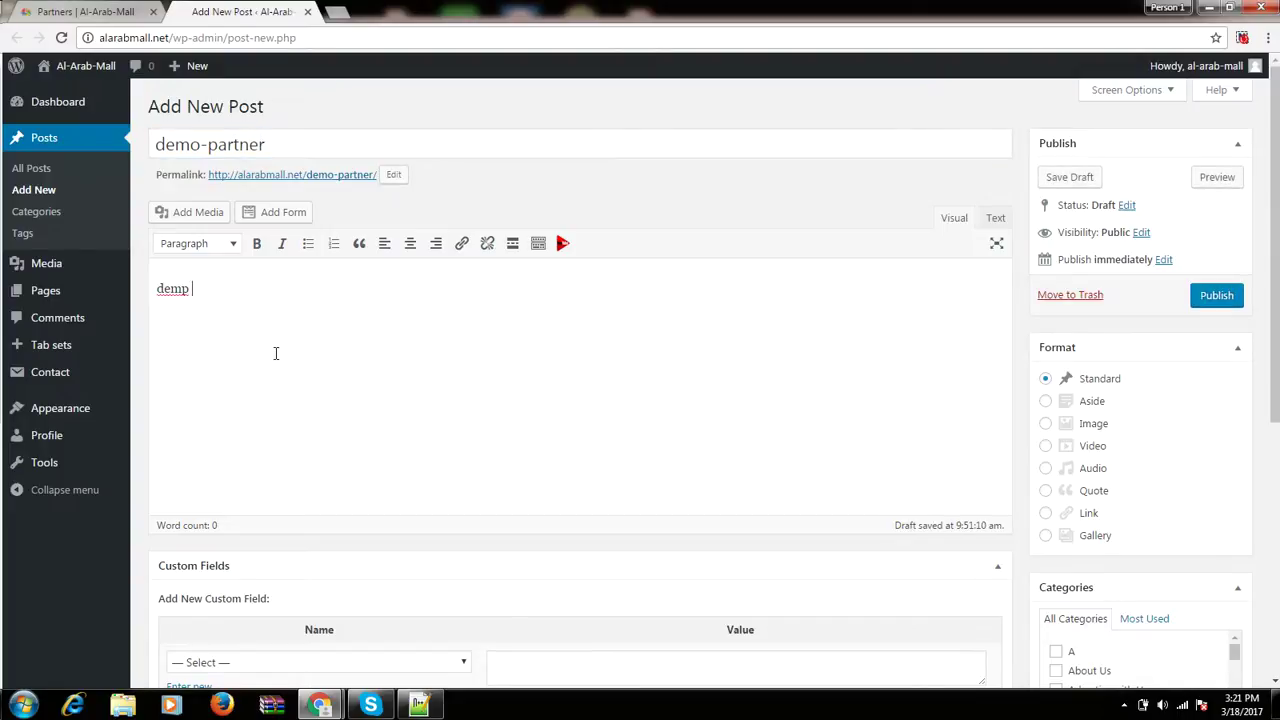
key("BackSpace")
type("o partner details here...")
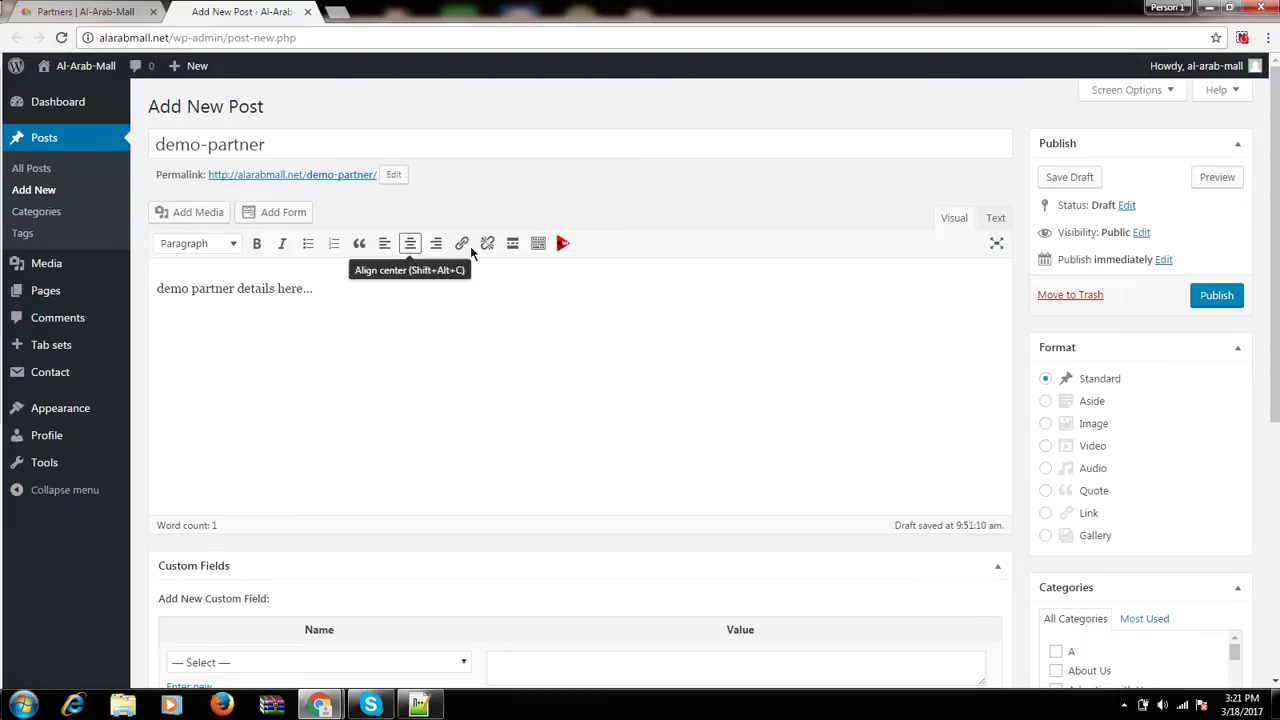
scroll(405, 373, "down", 3)
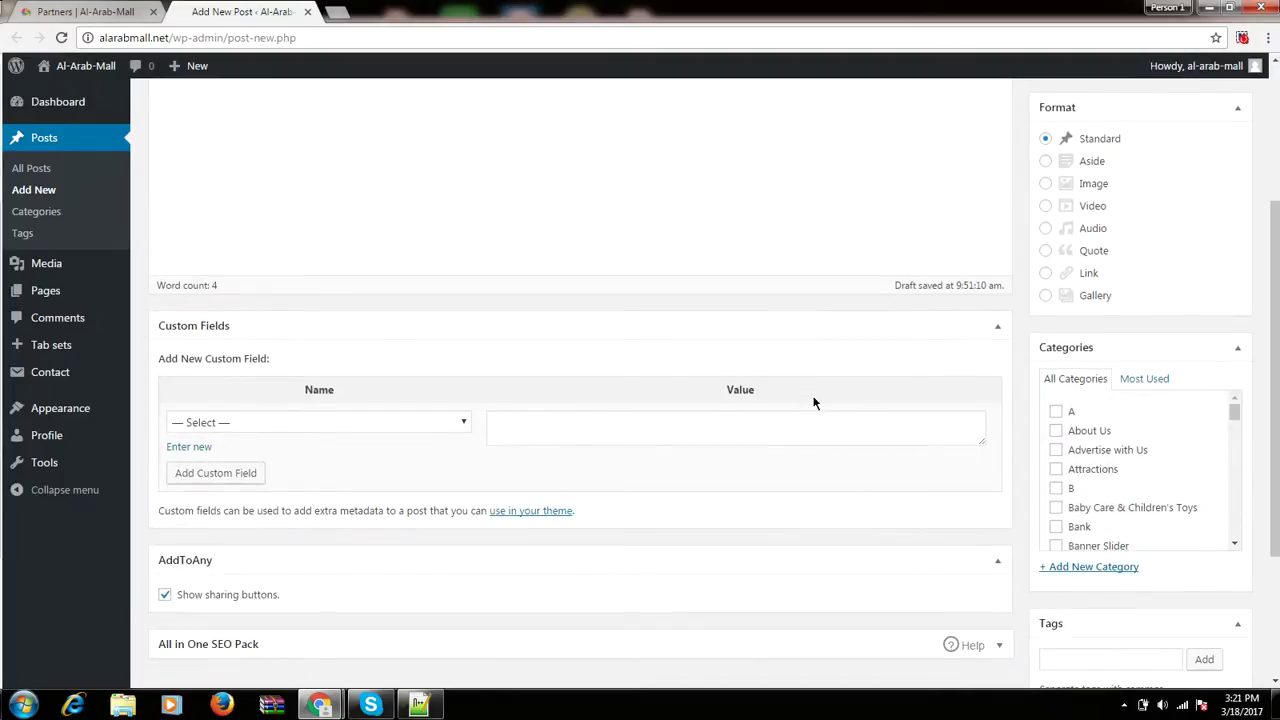
File the demo-partner post under the Partners category.
scroll(1122, 446, "down", 8)
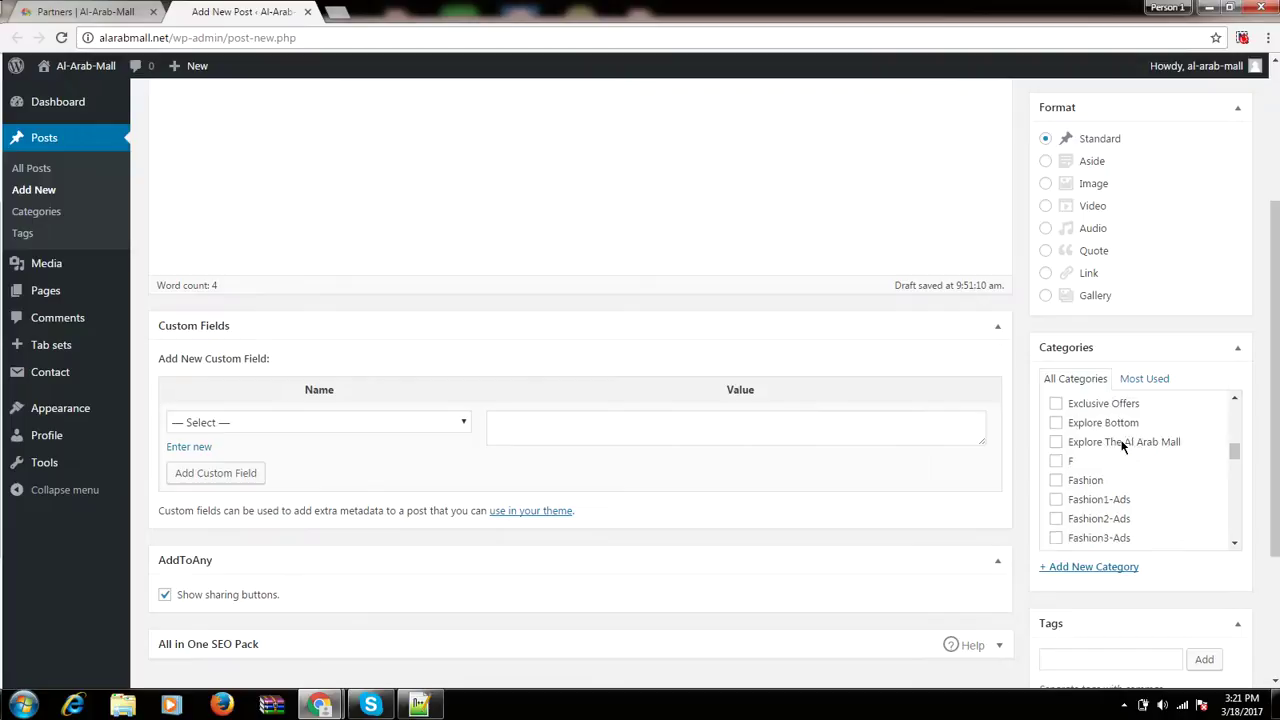
scroll(1122, 446, "down", 4)
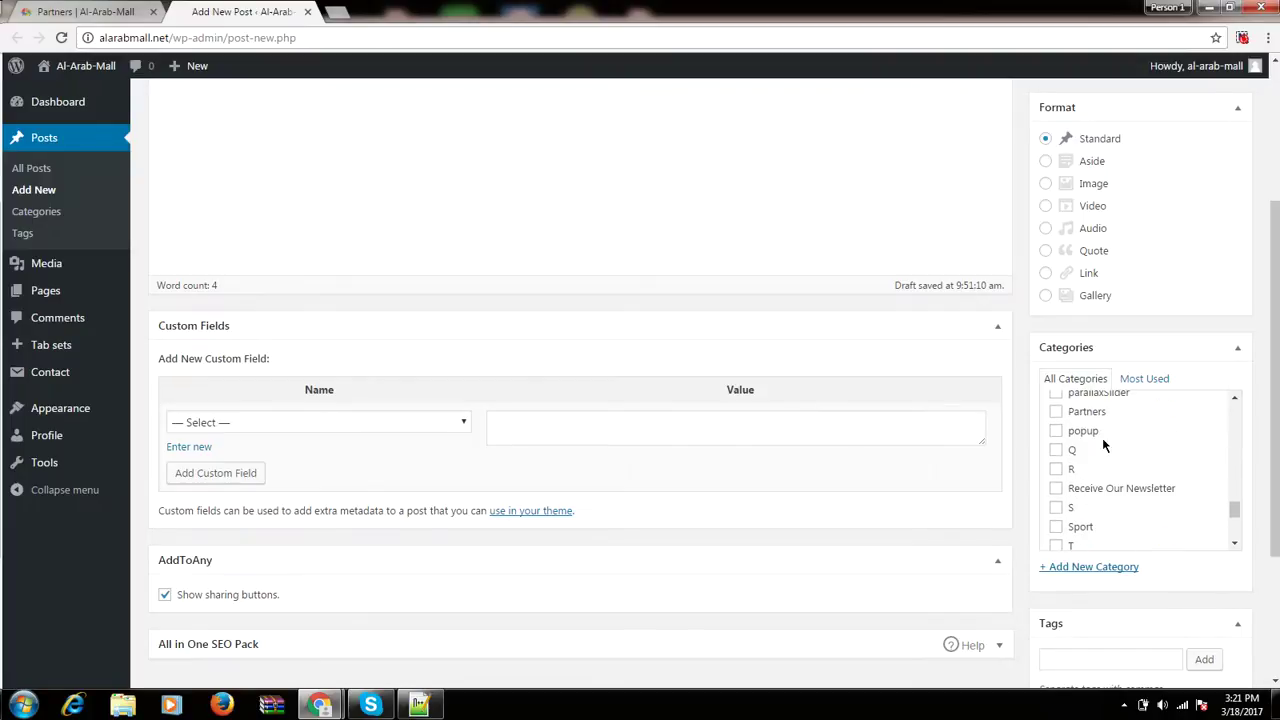
left_click(1080, 420)
Make the Raymond logo (partner.jpg) the featured image and publish the post.
scroll(1081, 424, "down", 3)
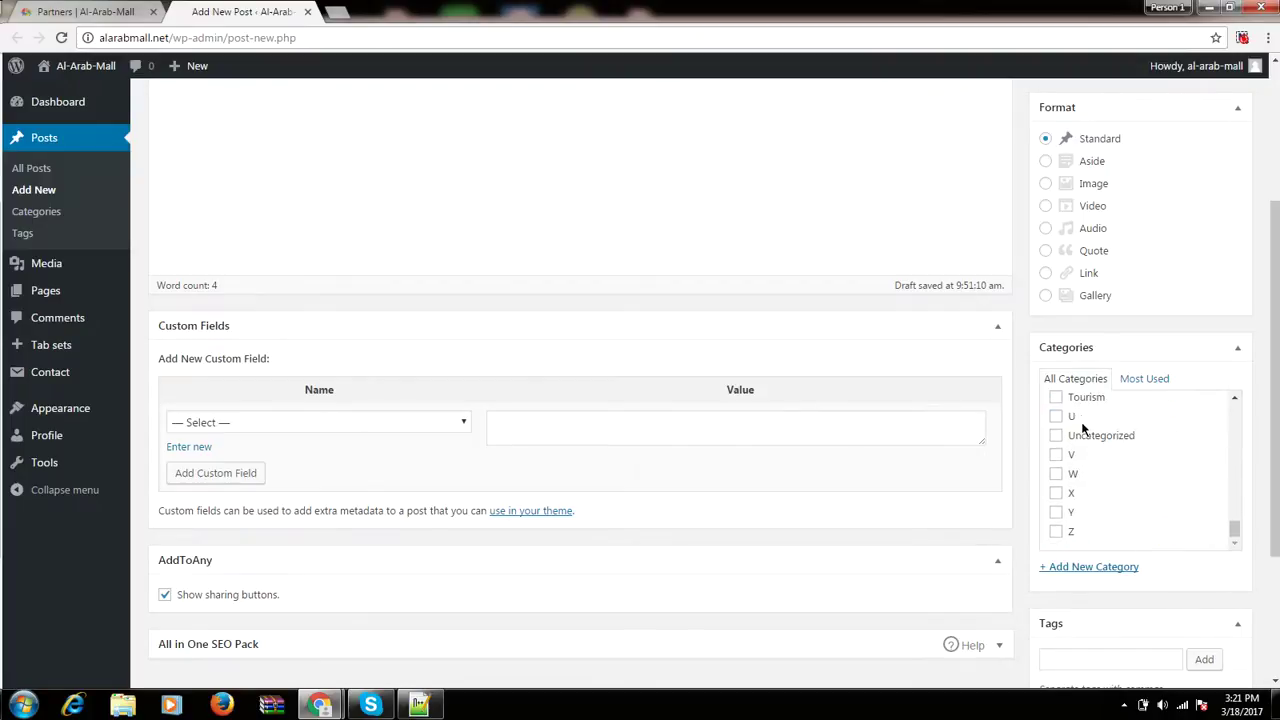
scroll(916, 667, "down", 3)
left_click(1066, 597)
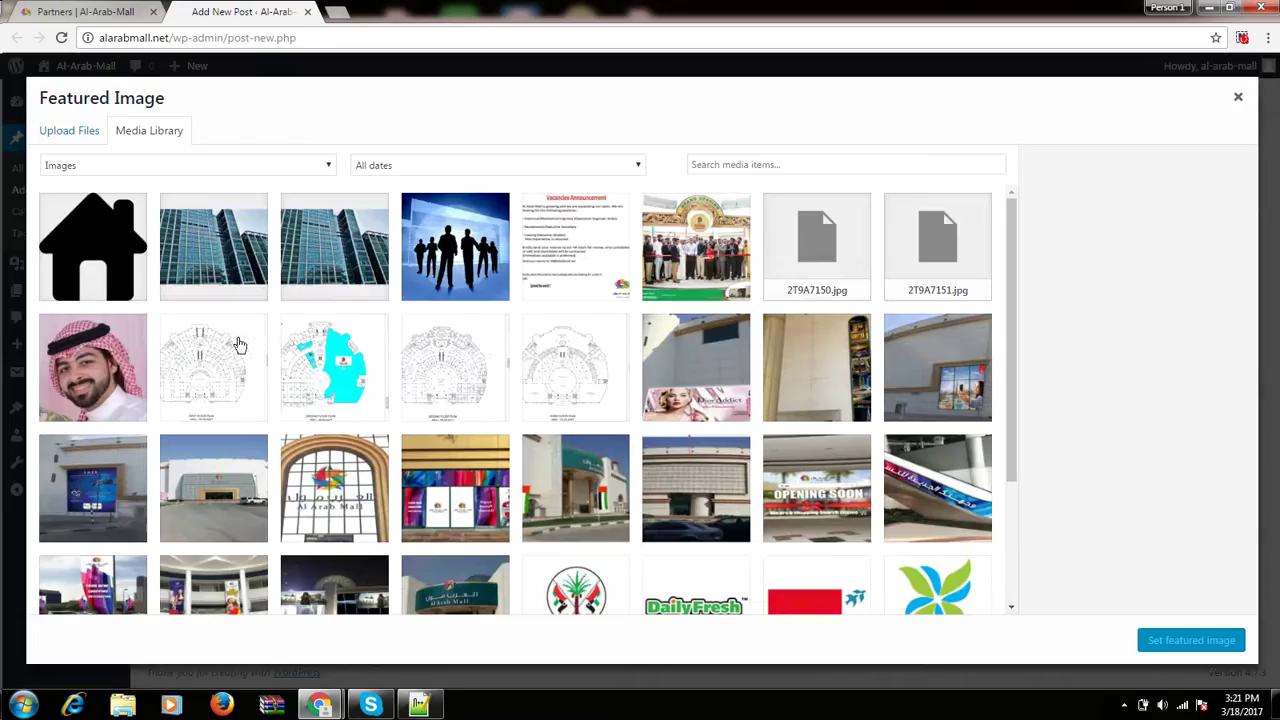
scroll(491, 371, "down", 3)
scroll(494, 372, "down", 4)
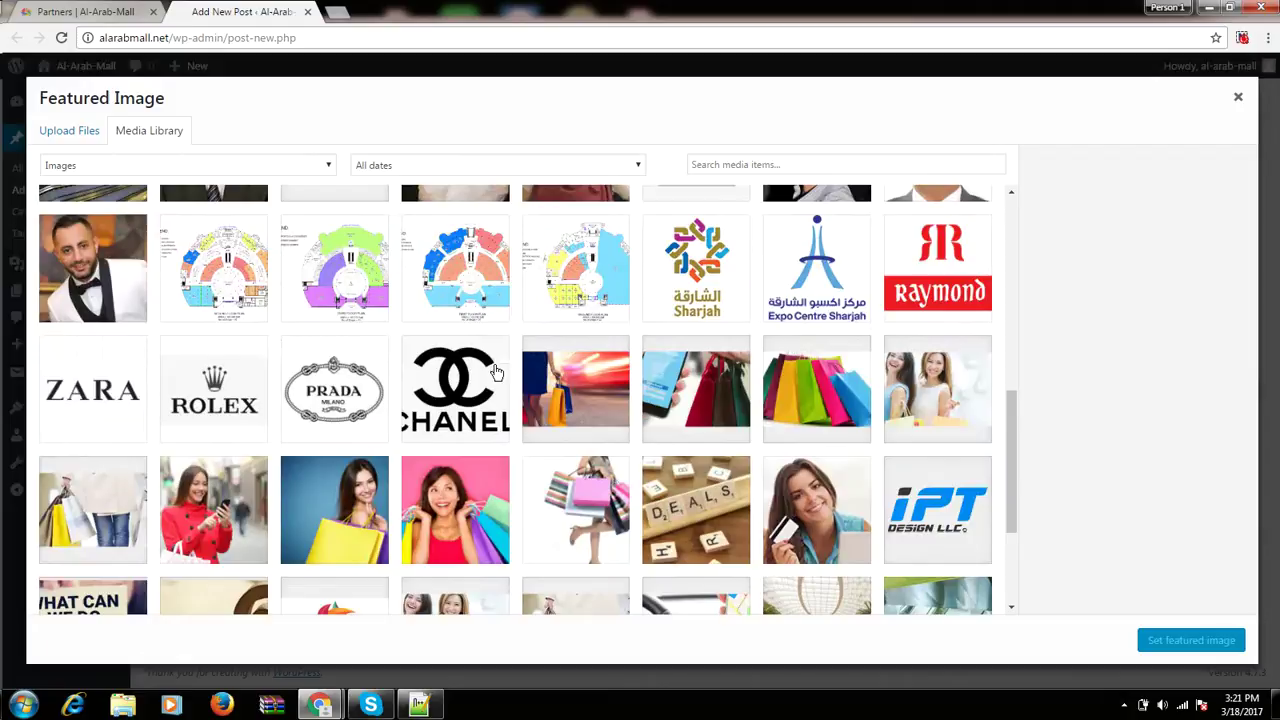
left_click(918, 282)
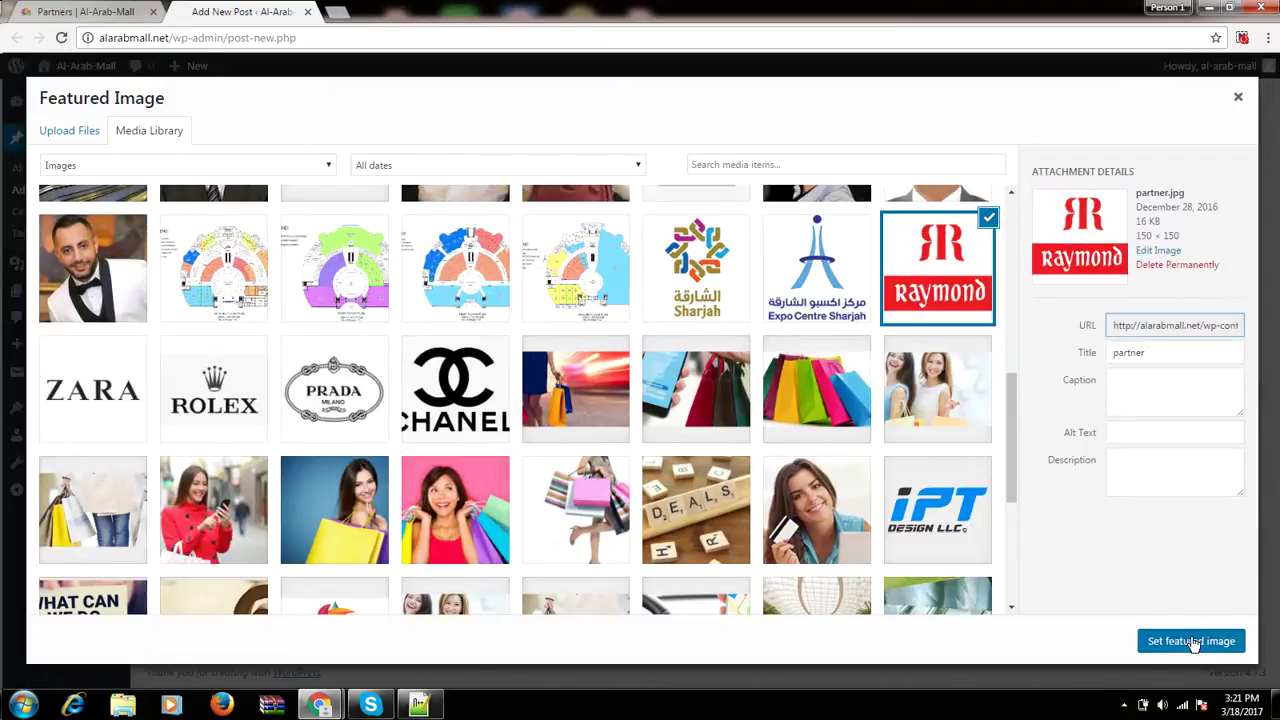
left_click(1192, 642)
scroll(633, 539, "up", 5)
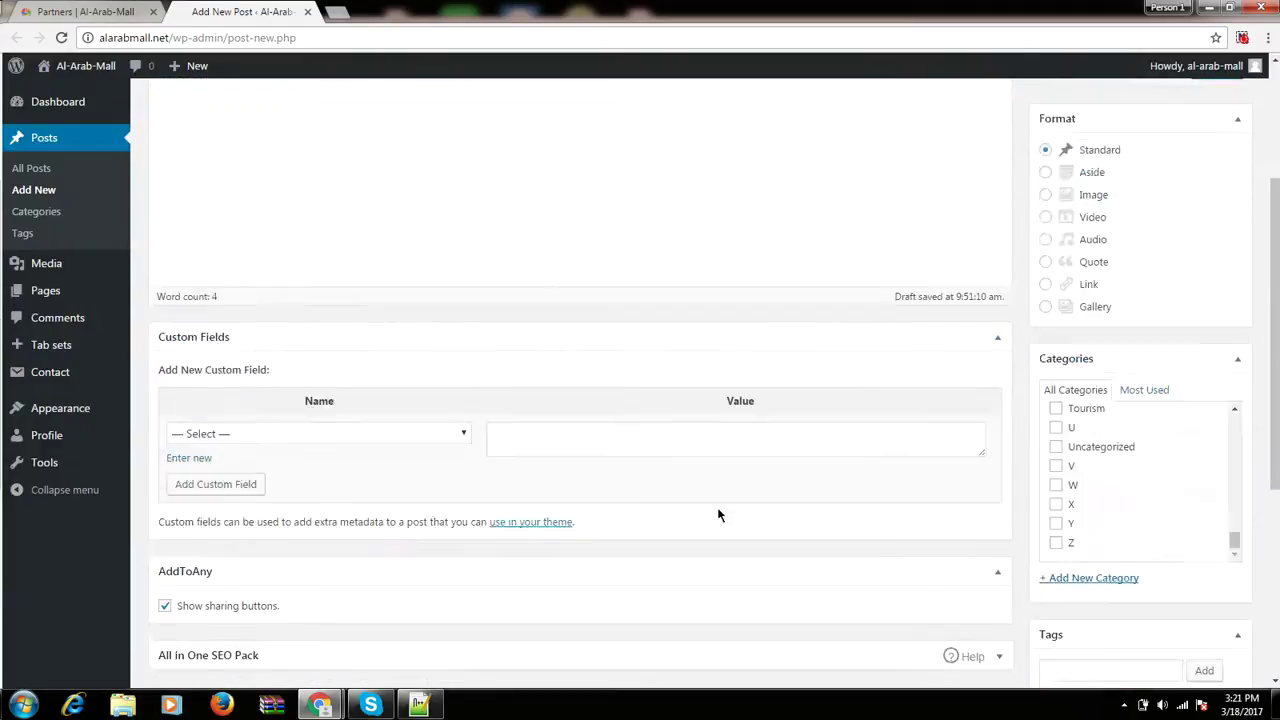
left_click(1207, 297)
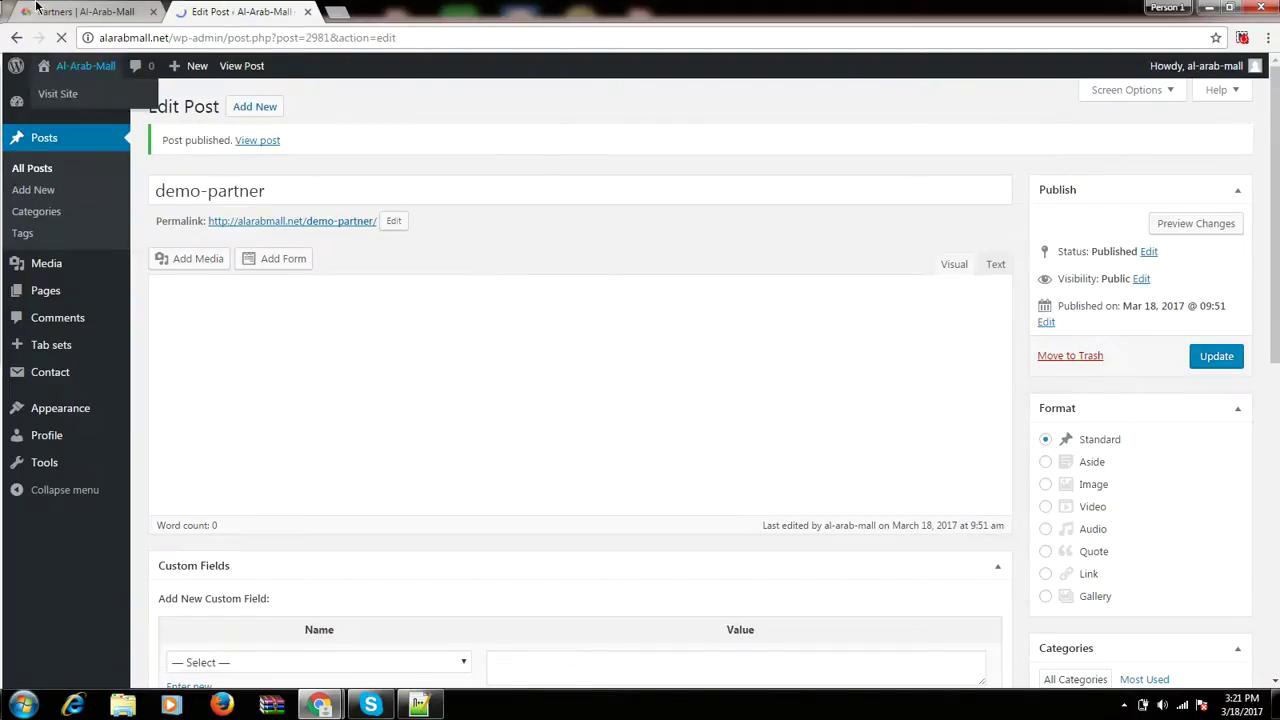
left_click(85, 11)
left_click(61, 38)
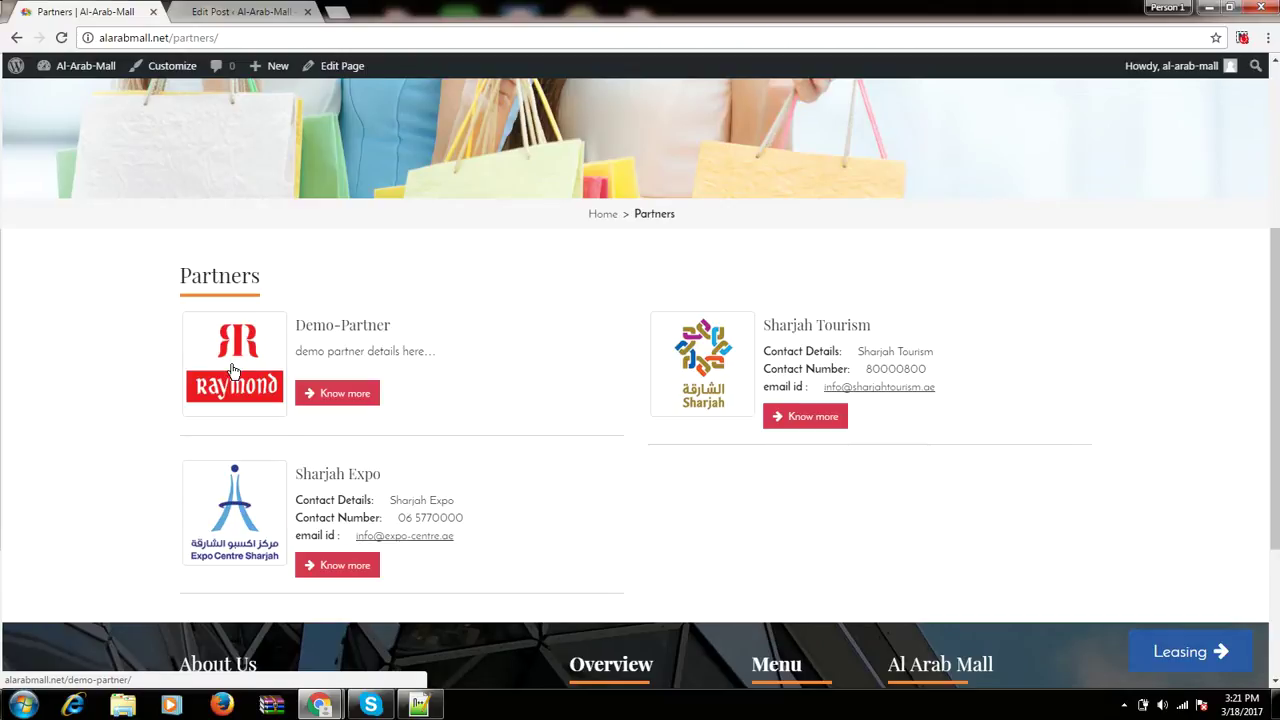
left_click_drag(385, 351, 424, 353)
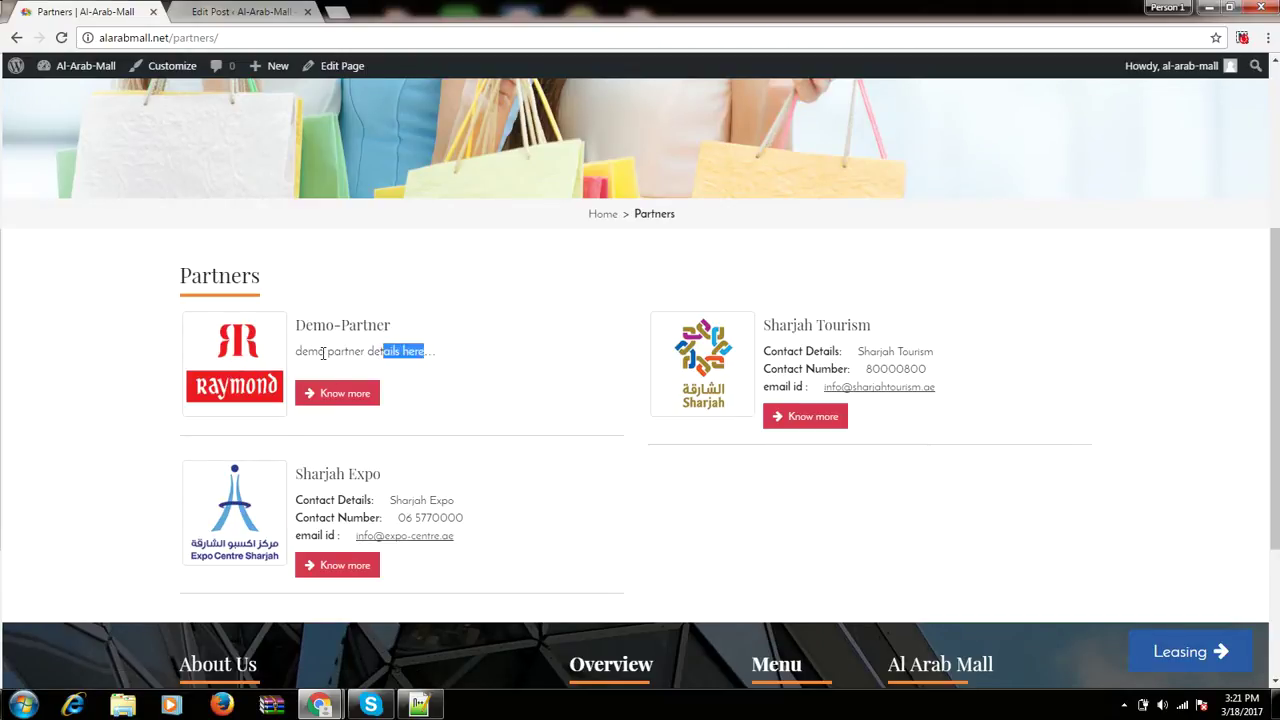
scroll(377, 428, "up", 3)
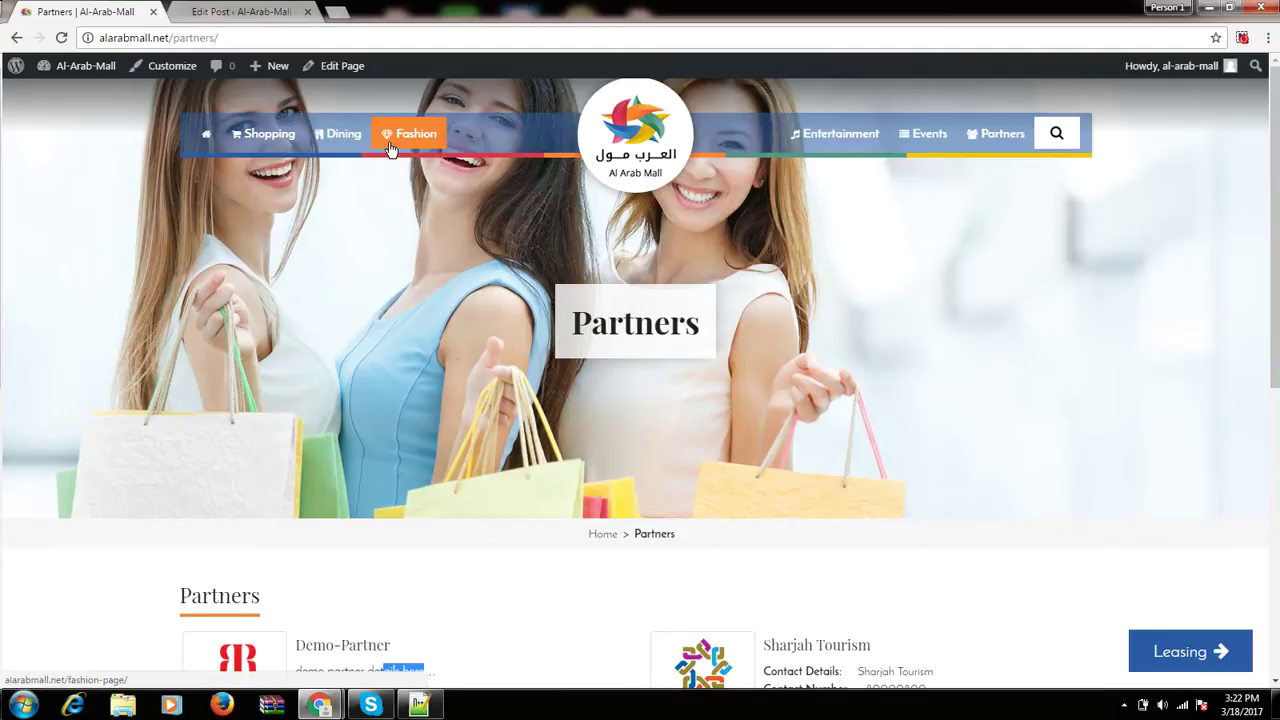
scroll(727, 585, "down", 5)
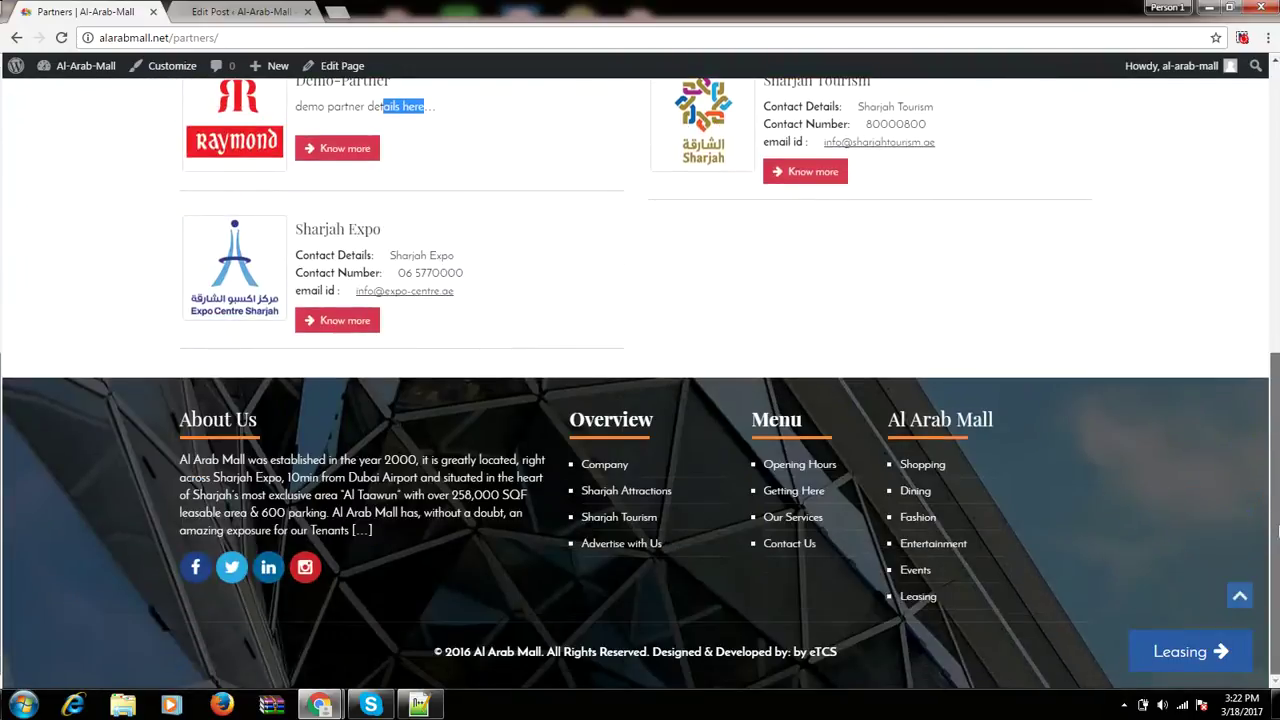
Browse the cards on the live Sharjah Attractions page, then return to the demo-partner Edit Post tab.
left_click(631, 496)
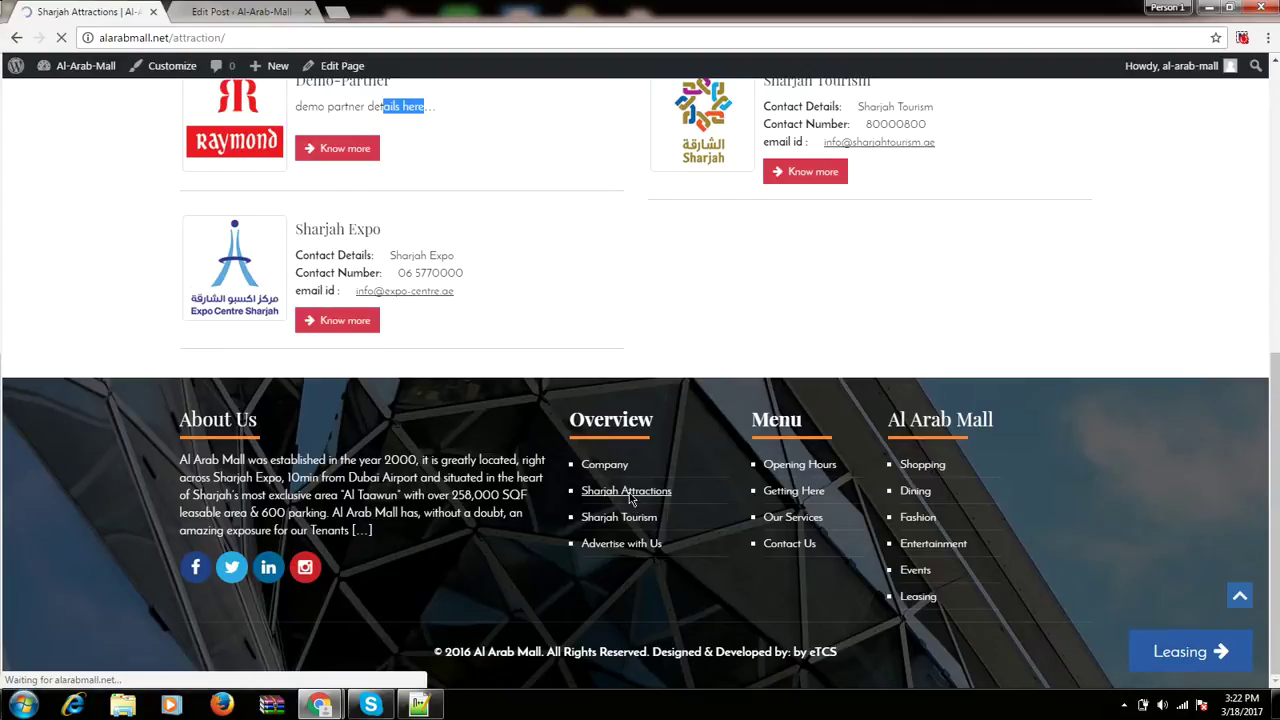
scroll(631, 497, "down", 3)
scroll(631, 497, "down", 3)
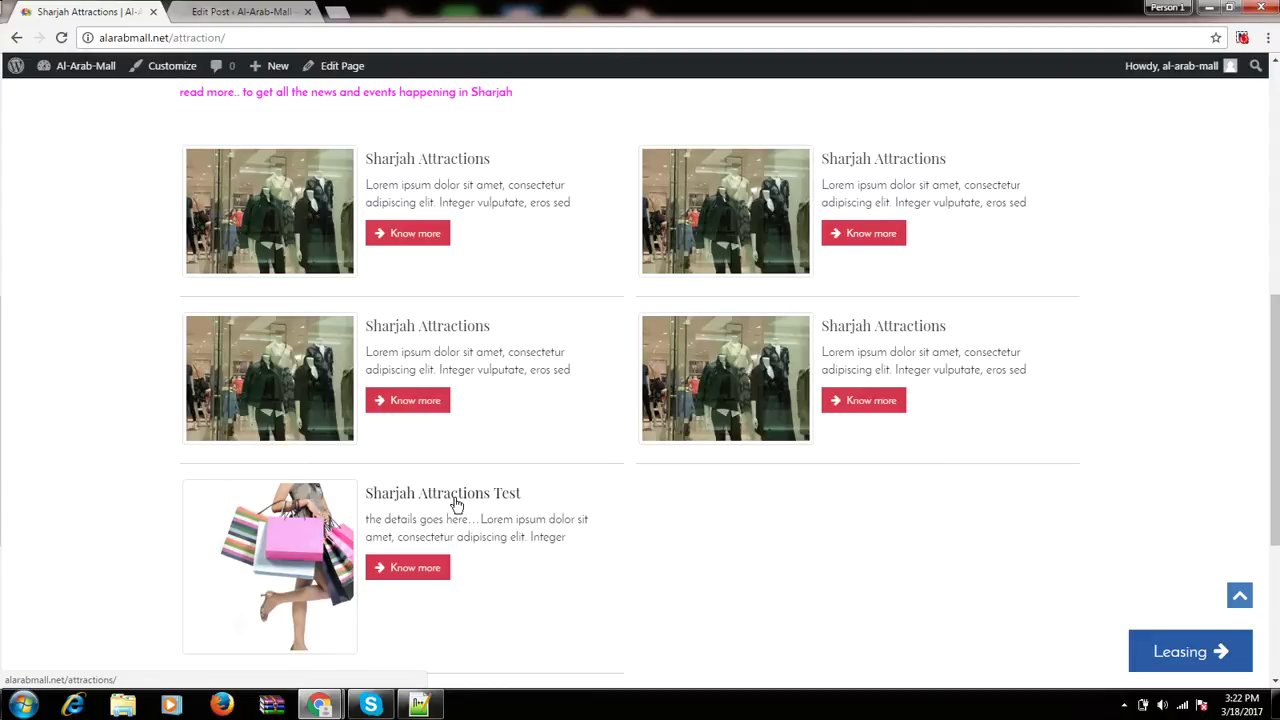
scroll(456, 503, "up", 2)
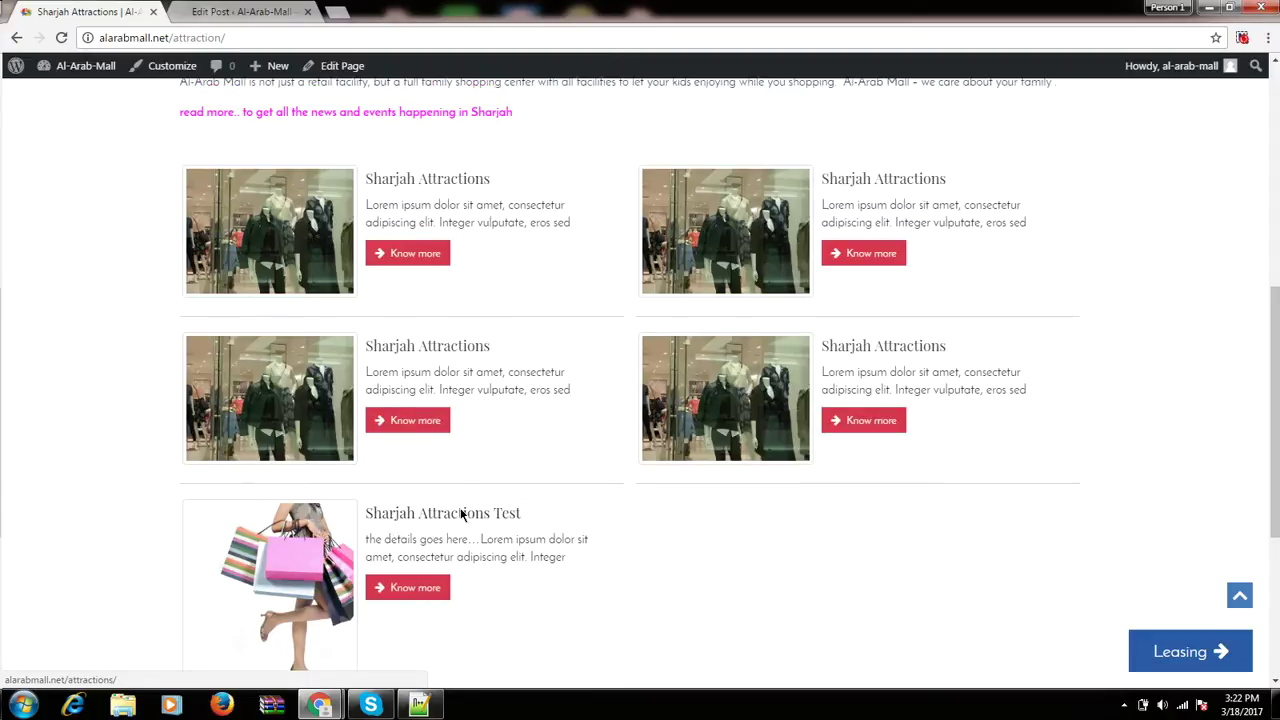
left_click(255, 10)
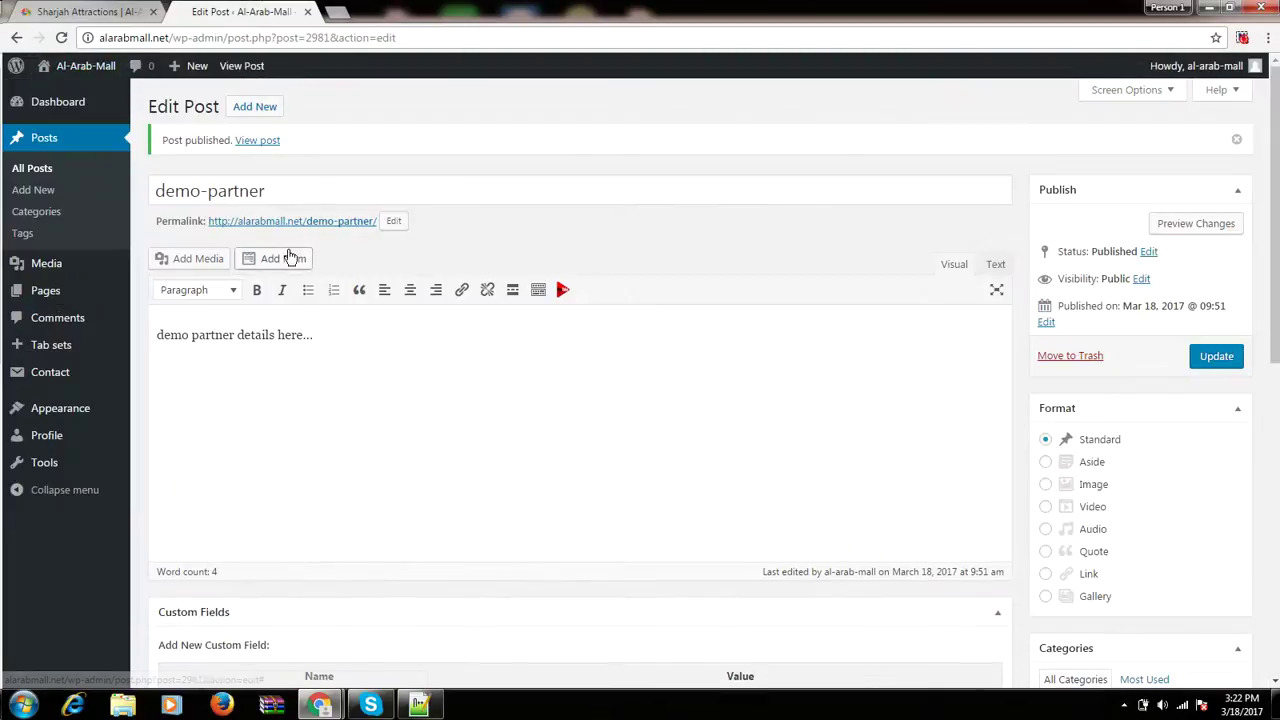
Search categories for 'attraction' and open the Attractions category's posts list in a new tab.
left_click(35, 211)
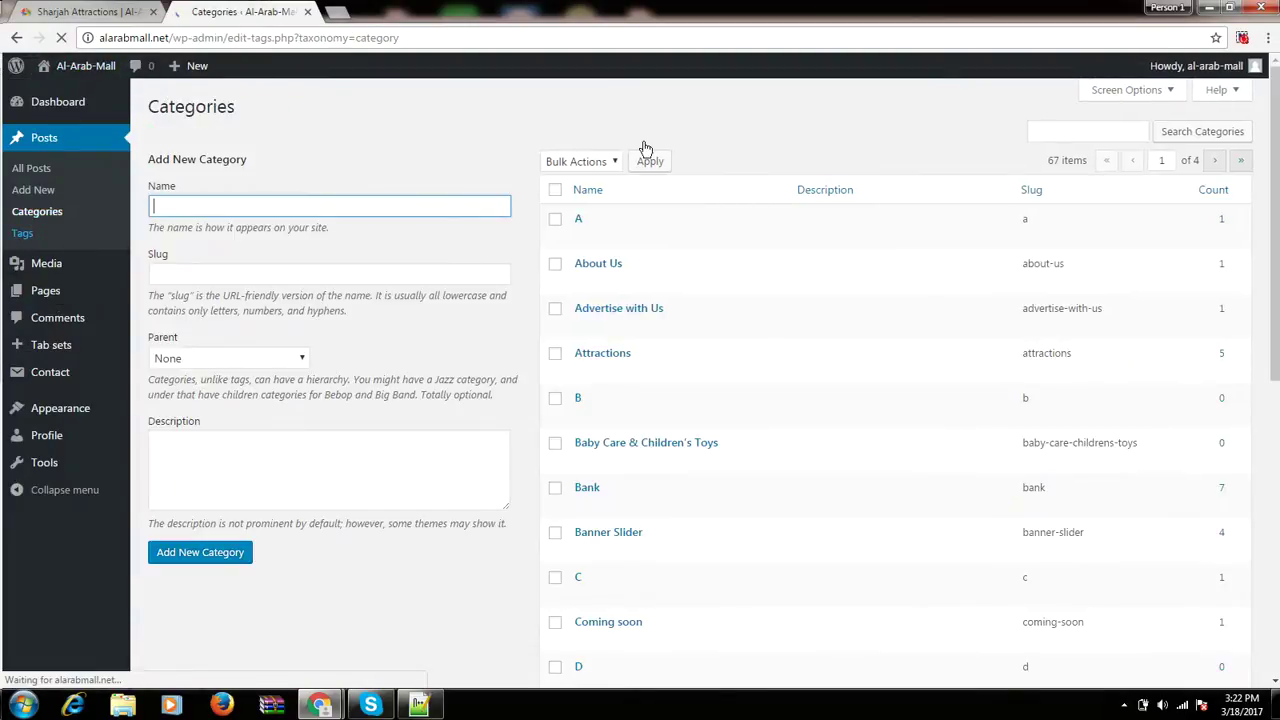
left_click(1040, 131)
type("a")
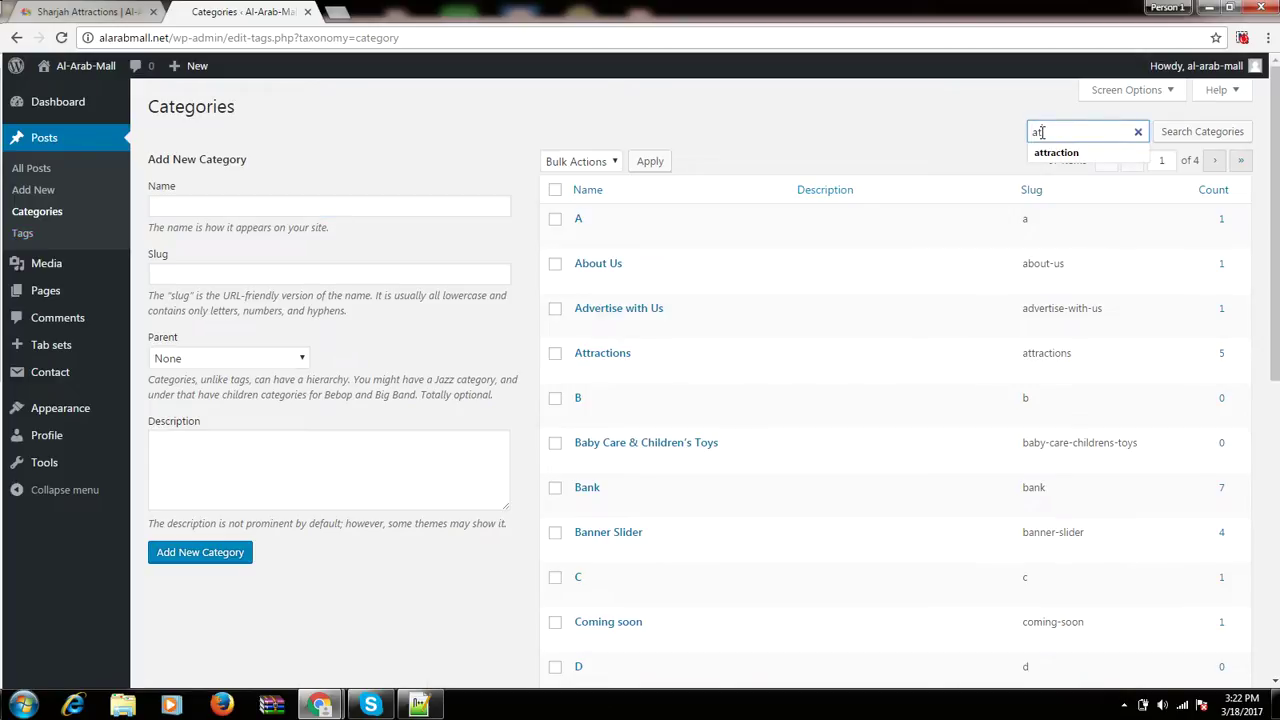
type("t")
key("Down")
key("Return")
key("Return")
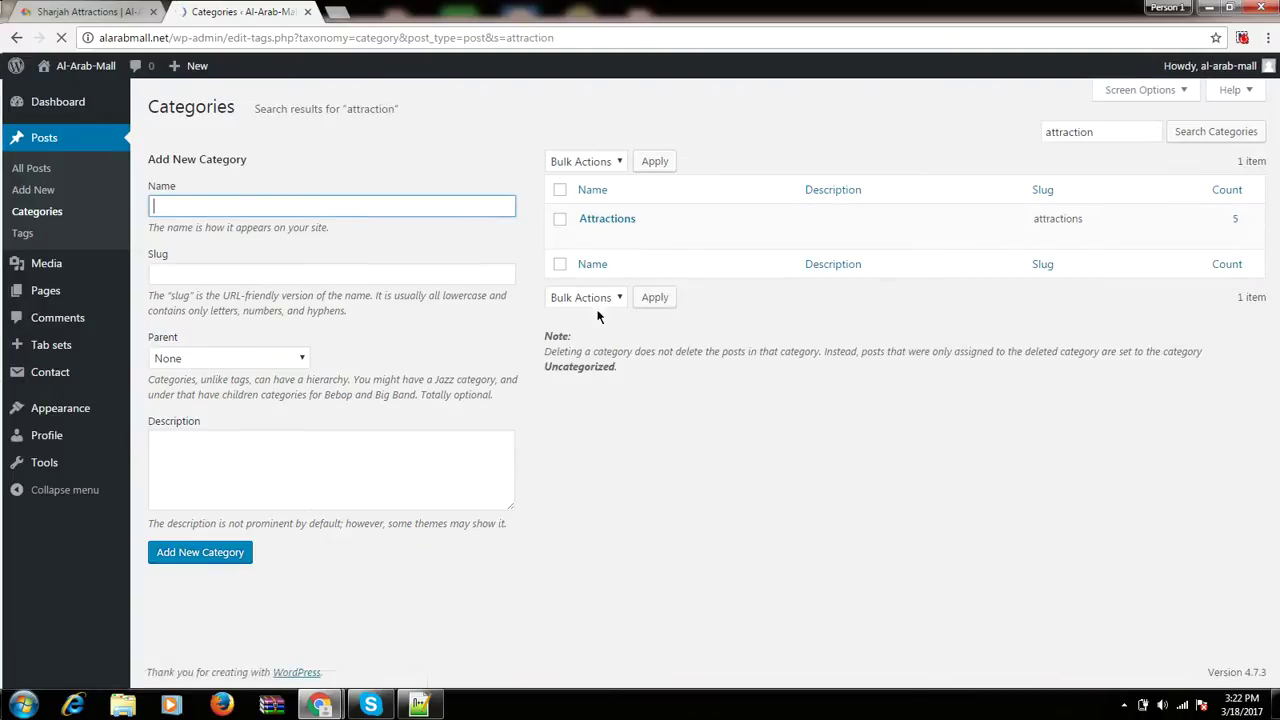
mouse_move(600, 229)
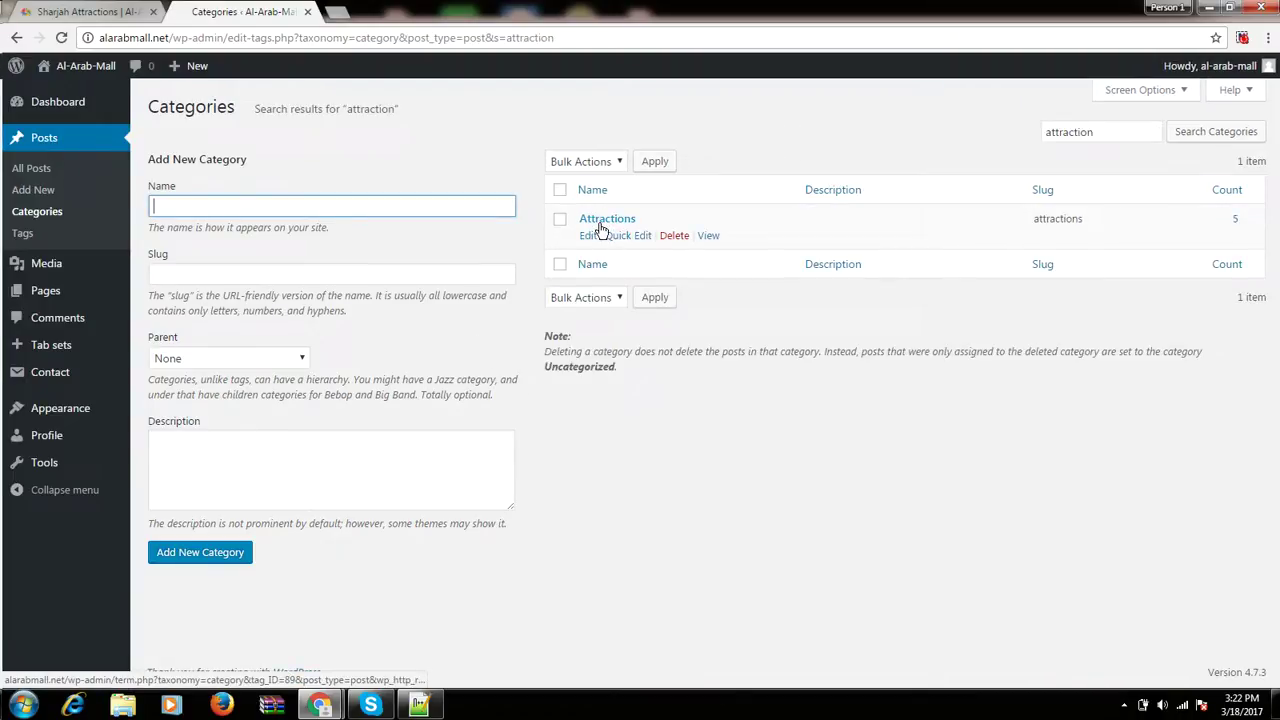
middle_click(1236, 224)
left_click(377, 10)
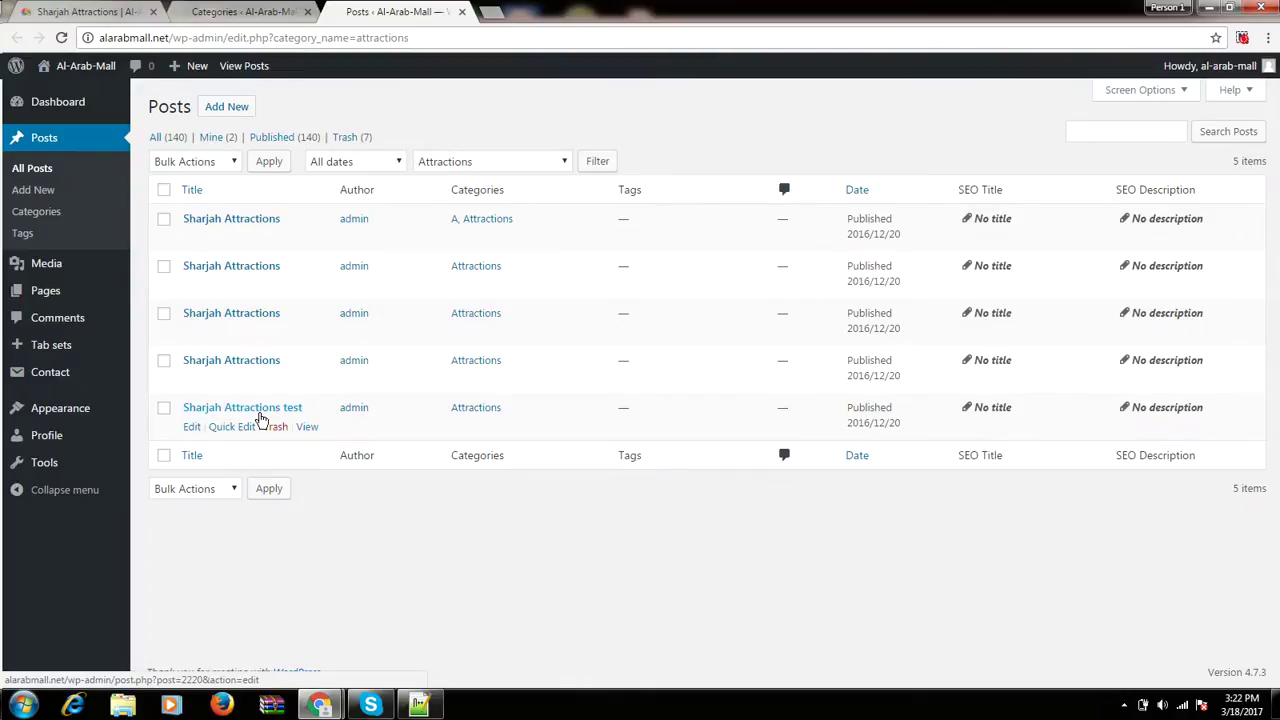
Open the Sharjah Attractions test post and delete 'test' from its title.
left_click(258, 412)
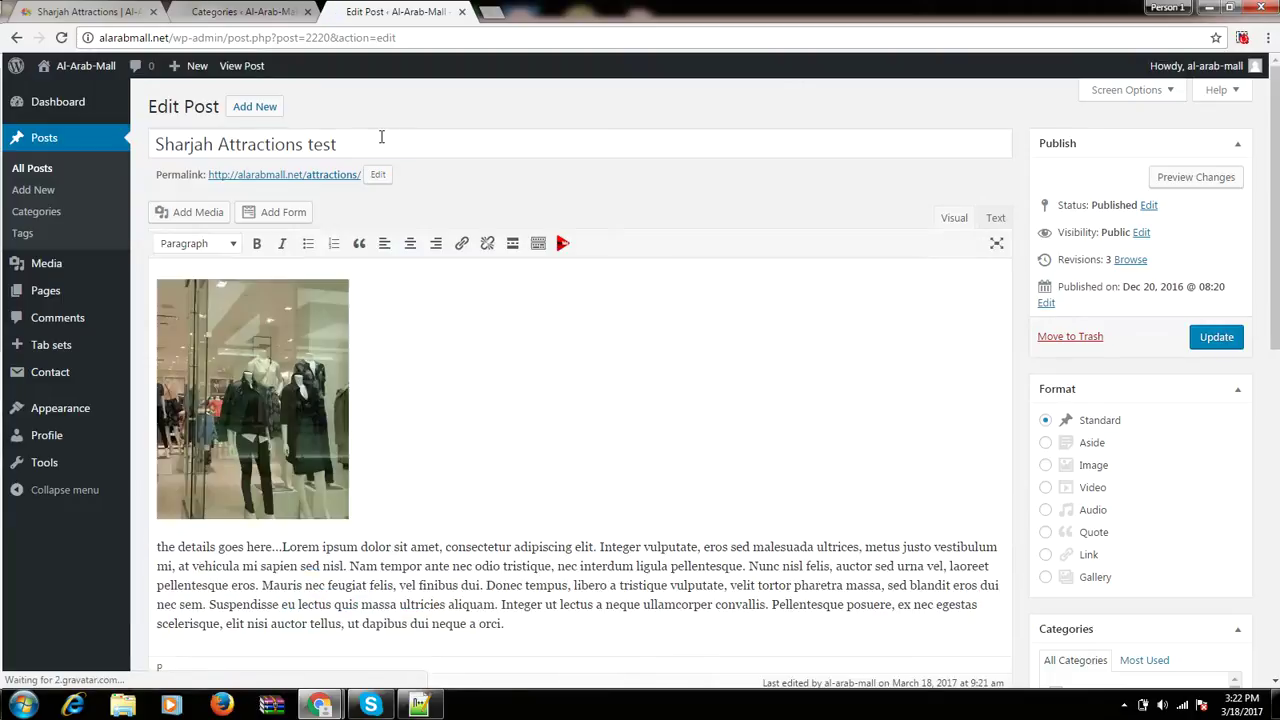
left_click(381, 137)
key("BackSpace")
key("BackSpace")
key("BackSpace")
key("BackSpace")
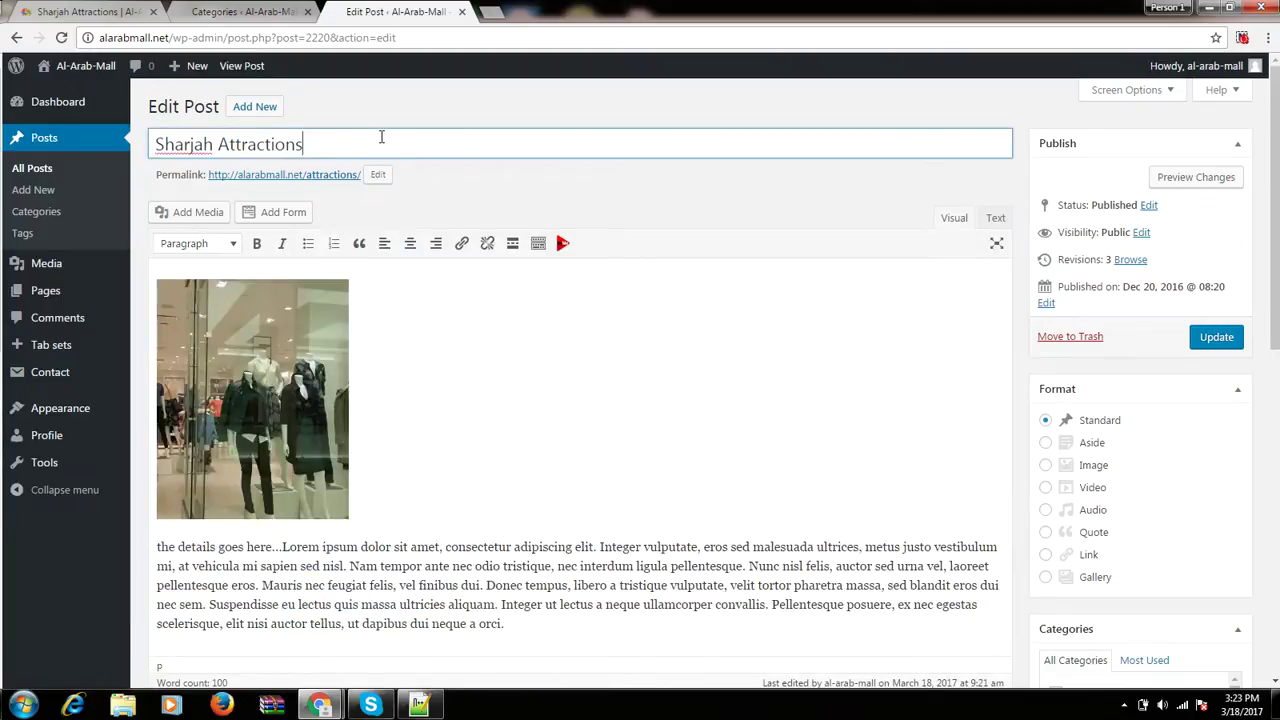
Paste the phrase 'the details goes here...' twice more before Lorem and update the post.
left_click(300, 588)
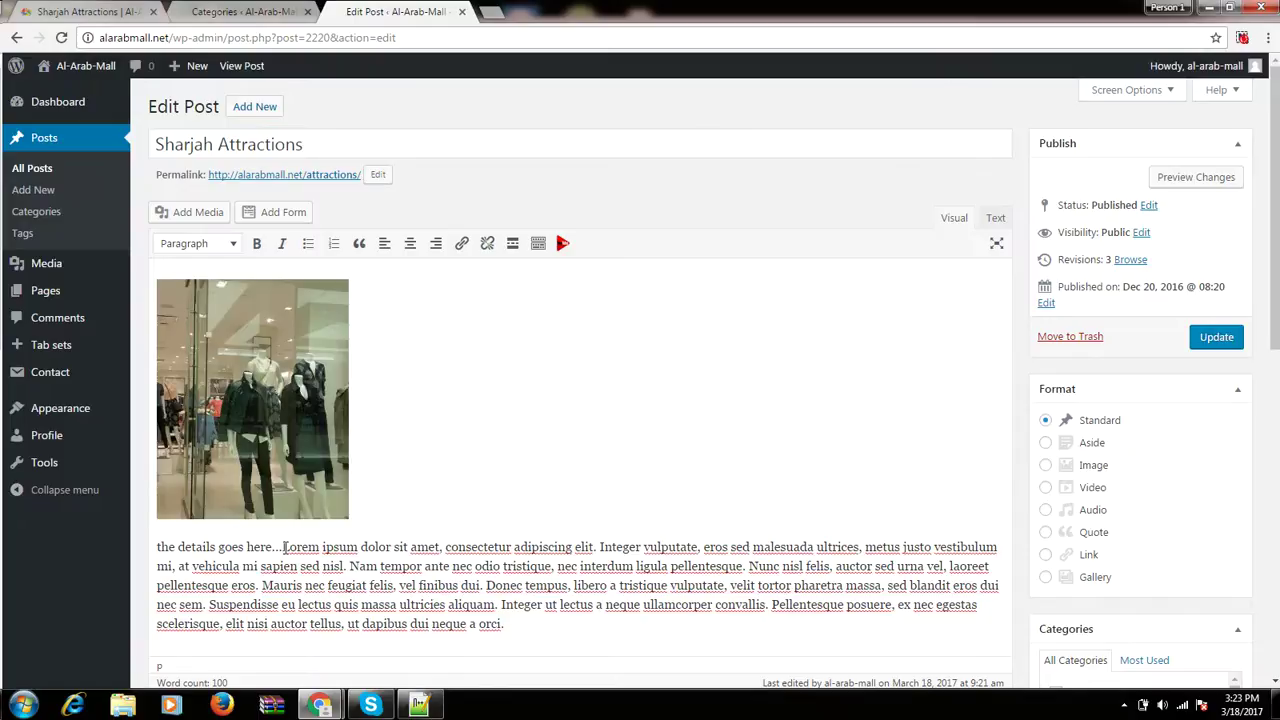
left_click_drag(282, 546, 156, 548)
key("ctrl+c")
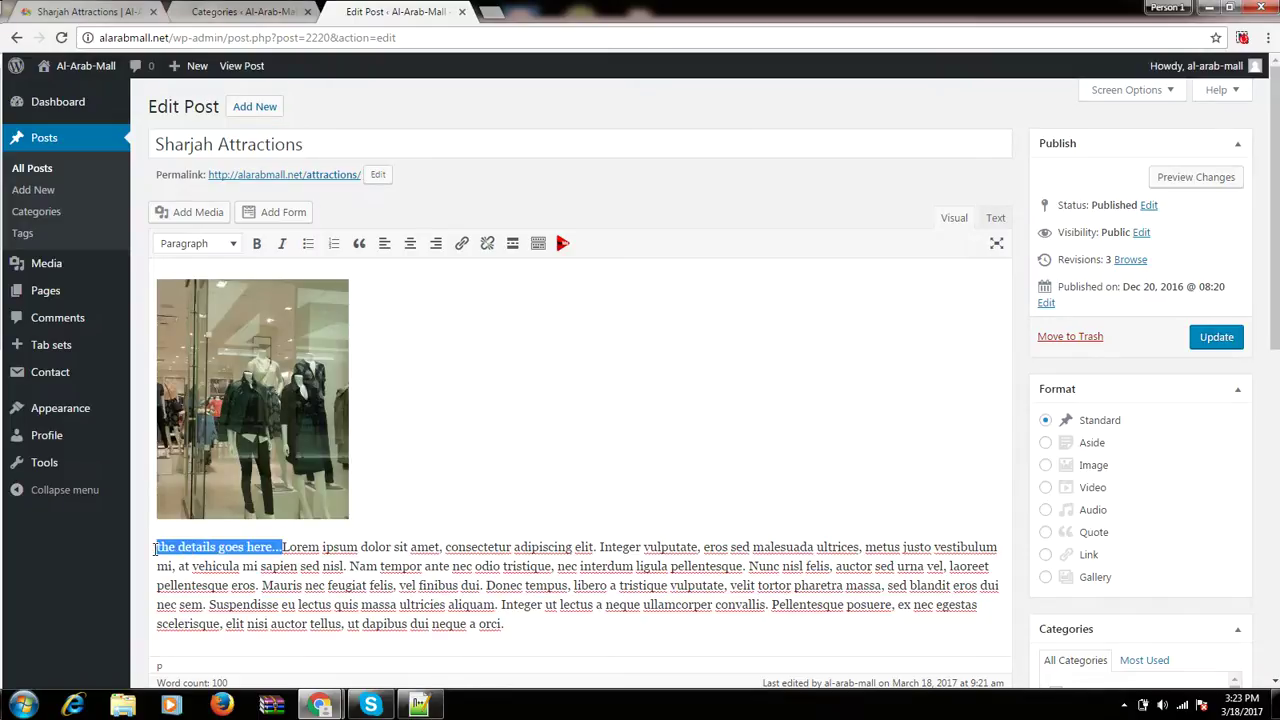
left_click(278, 546)
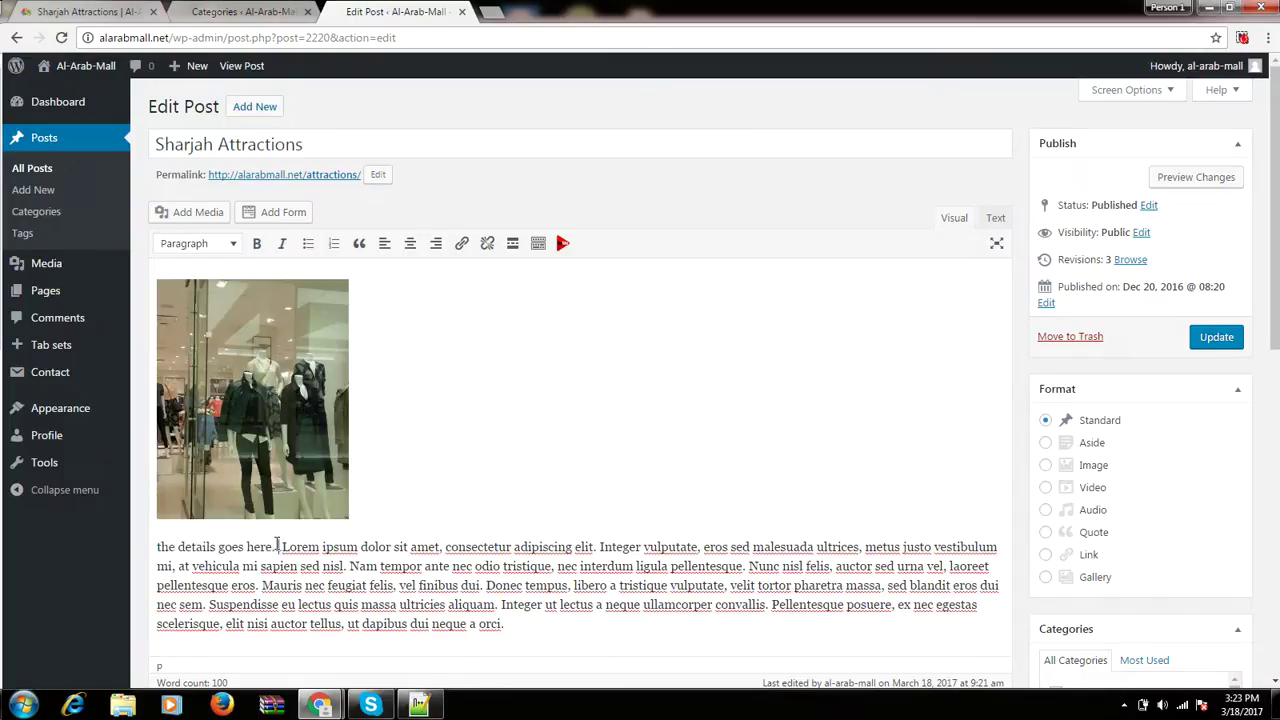
key("ctrl+v")
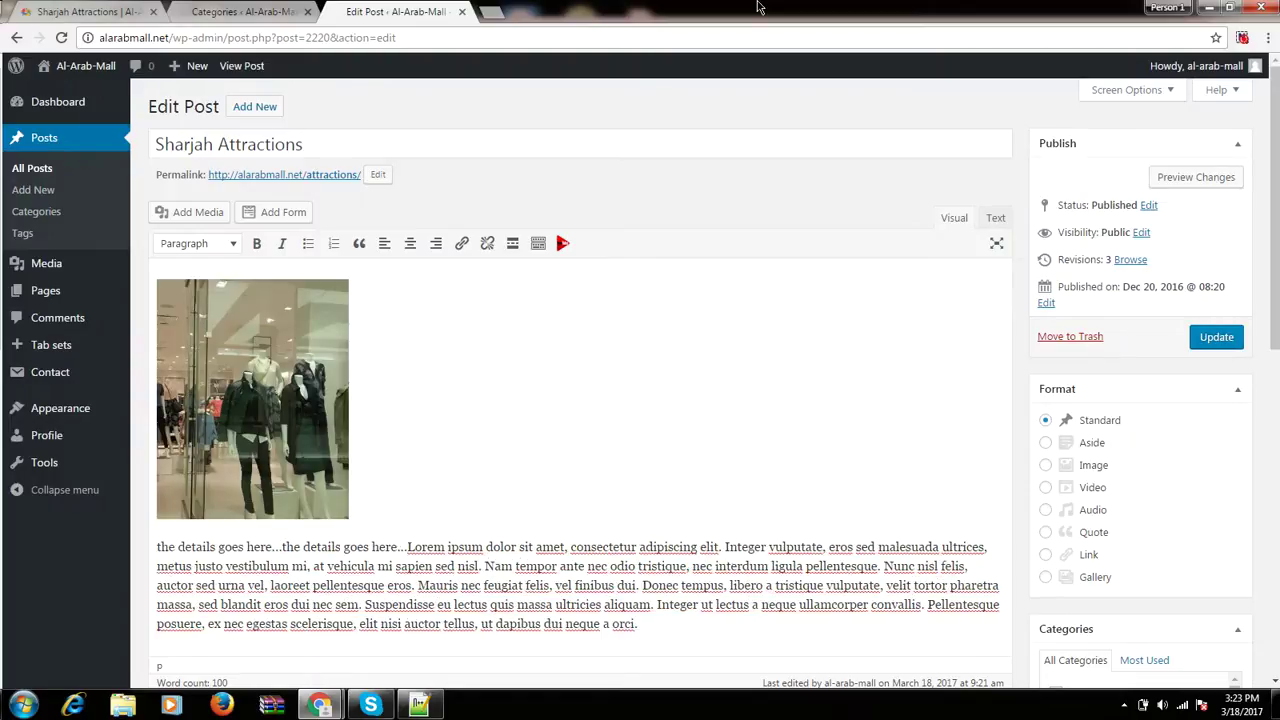
key("ctrl+v")
left_click(350, 150)
left_click(448, 567)
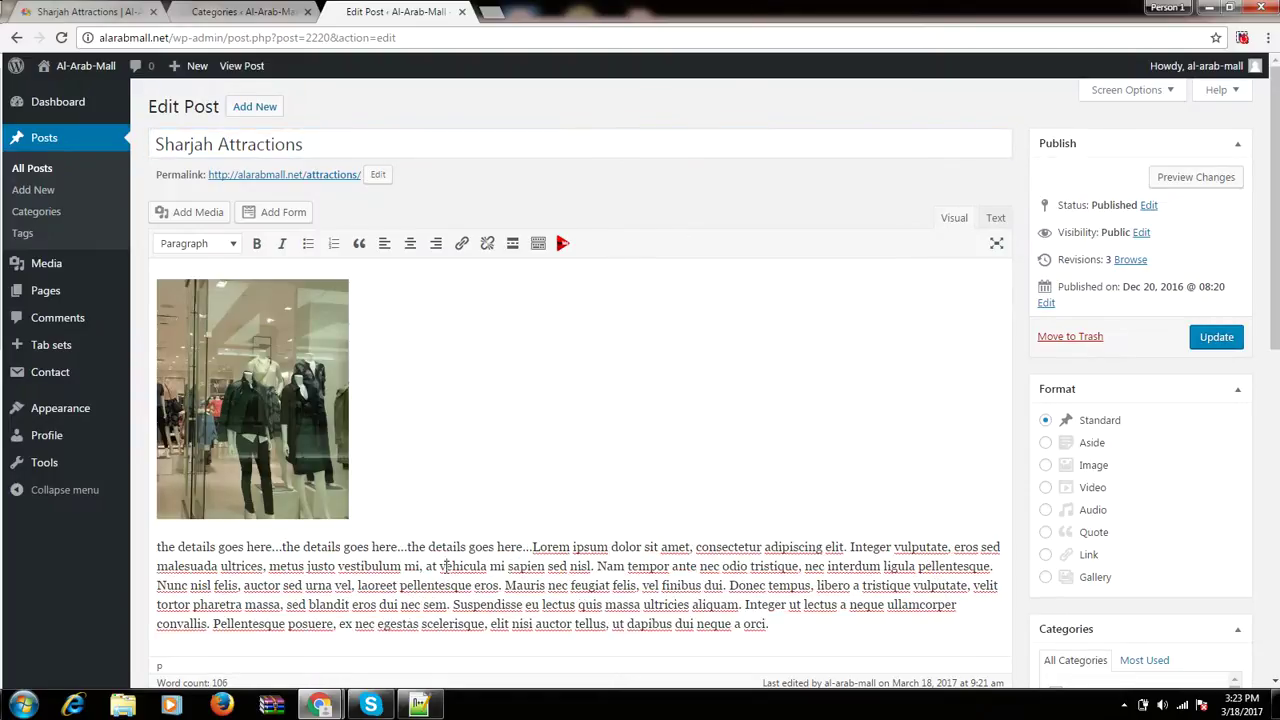
left_click(1218, 338)
scroll(620, 426, "down", 2)
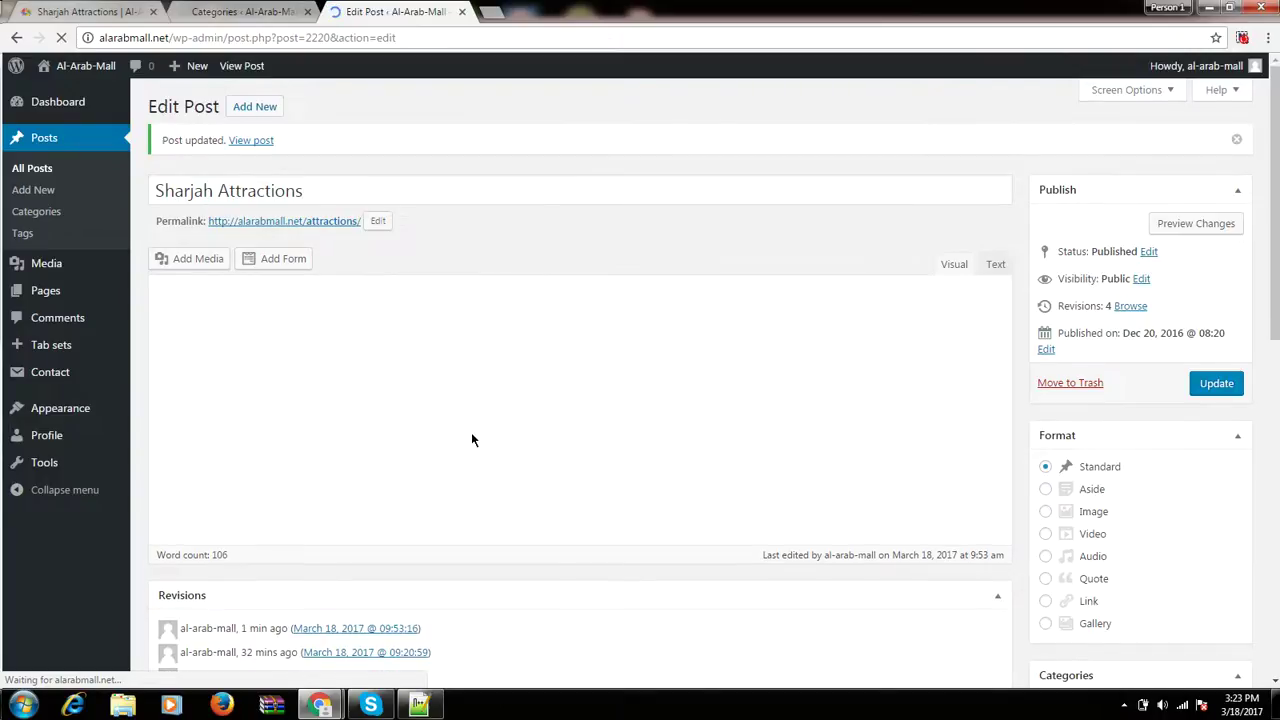
left_click(90, 11)
left_click(62, 37)
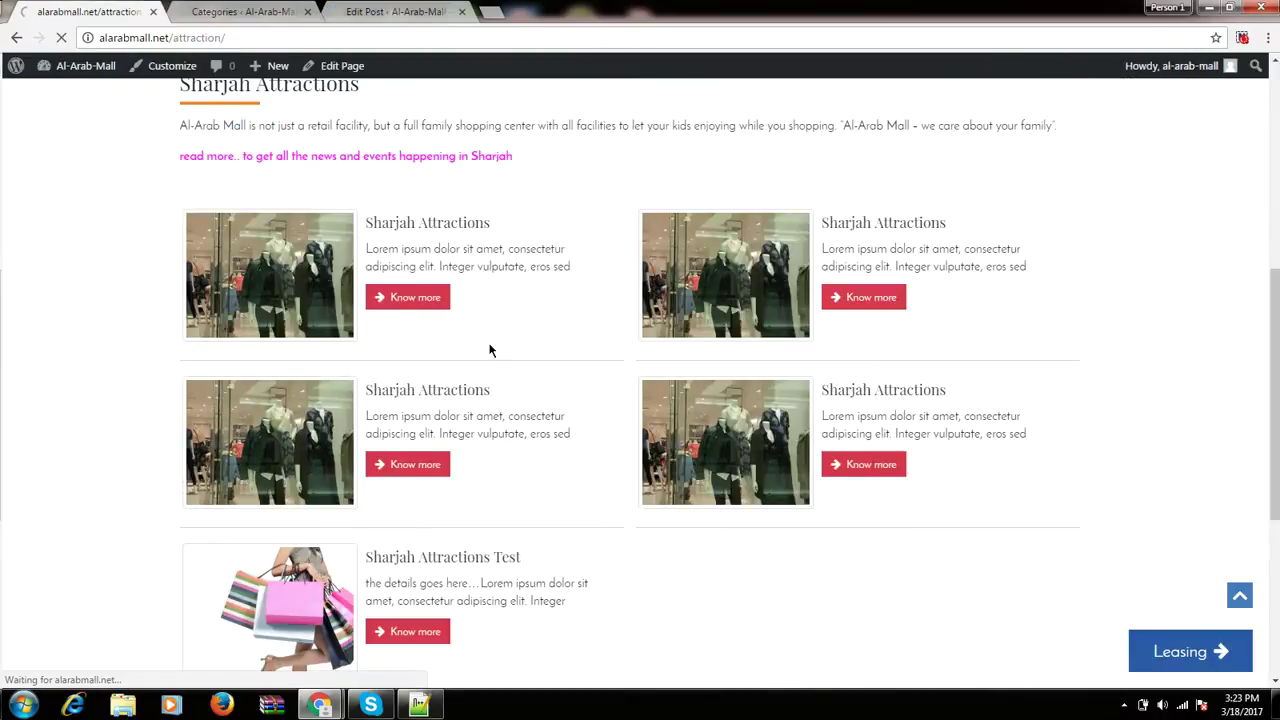
scroll(490, 349, "up", 2)
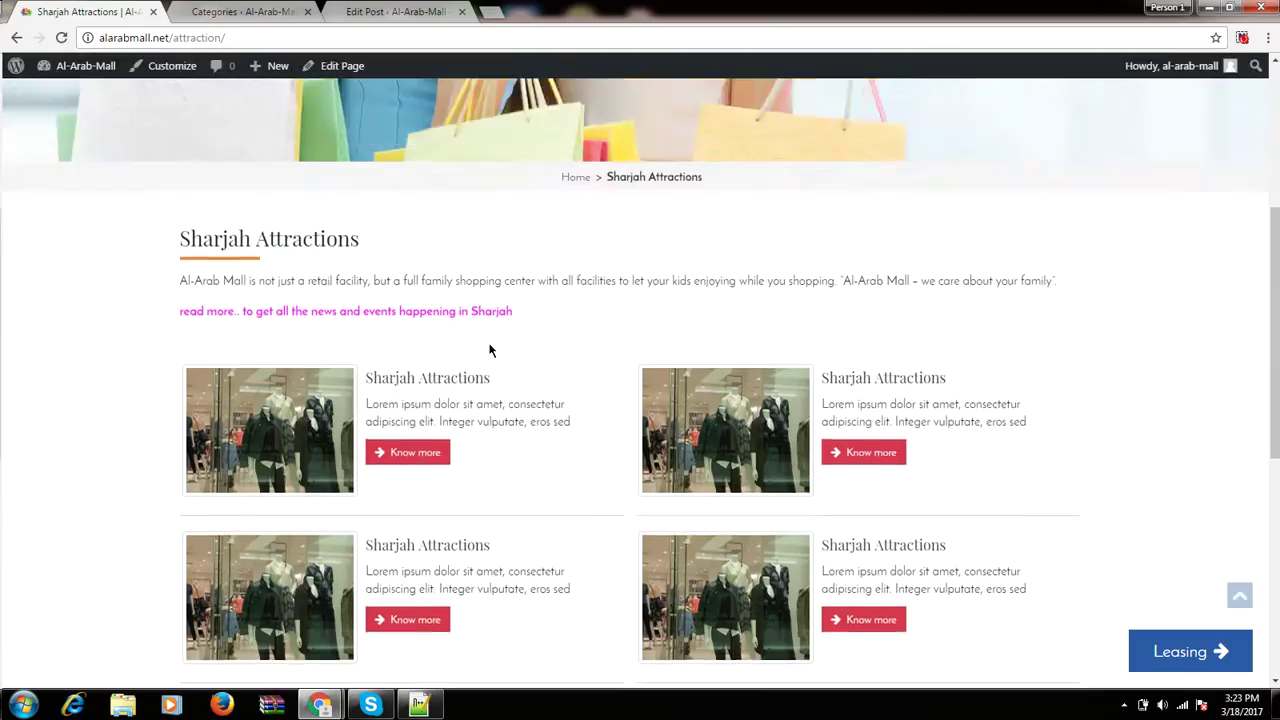
scroll(490, 349, "down", 3)
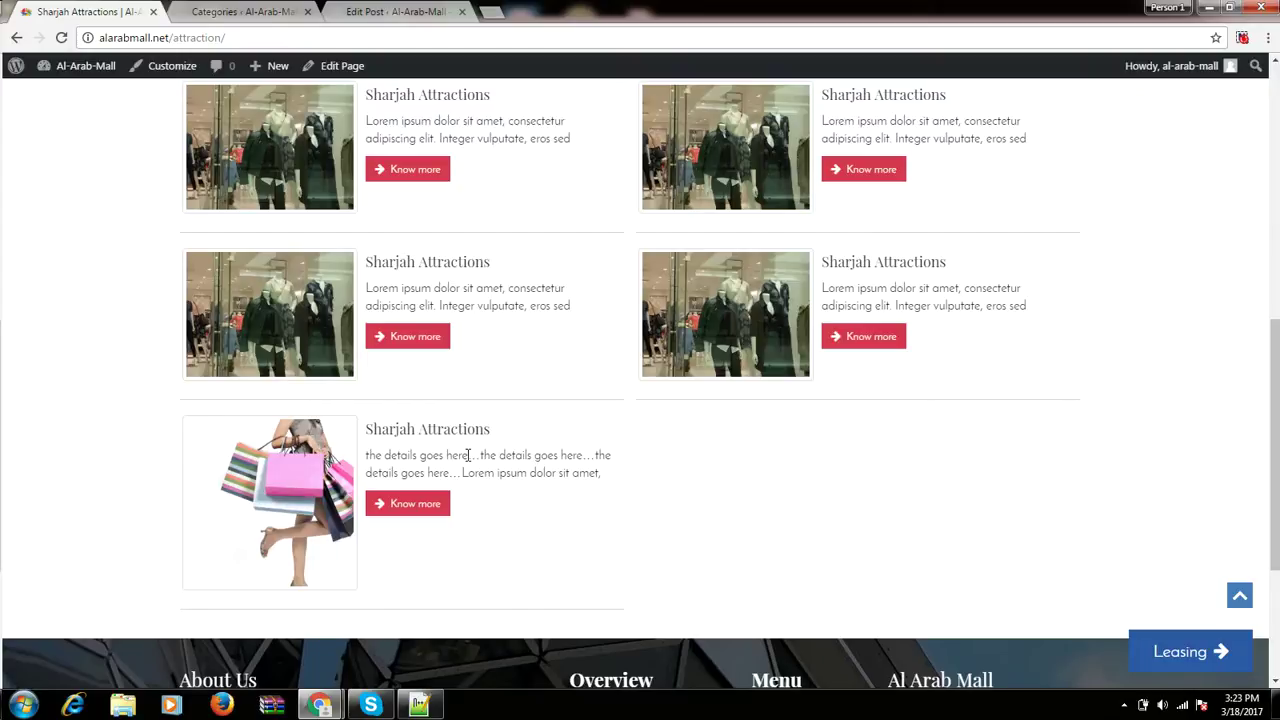
scroll(468, 455, "up", 5)
Return to the Posts Categories page listing the 67 post categories.
left_click(369, 9)
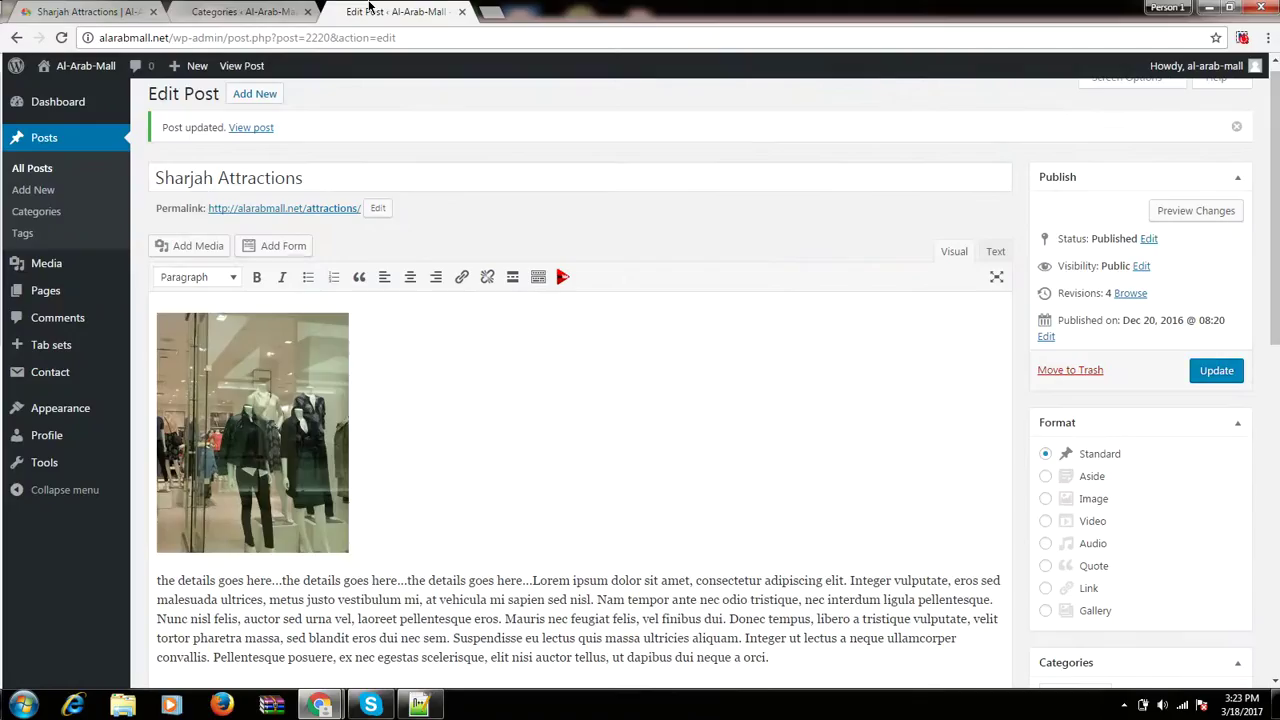
mouse_move(36, 265)
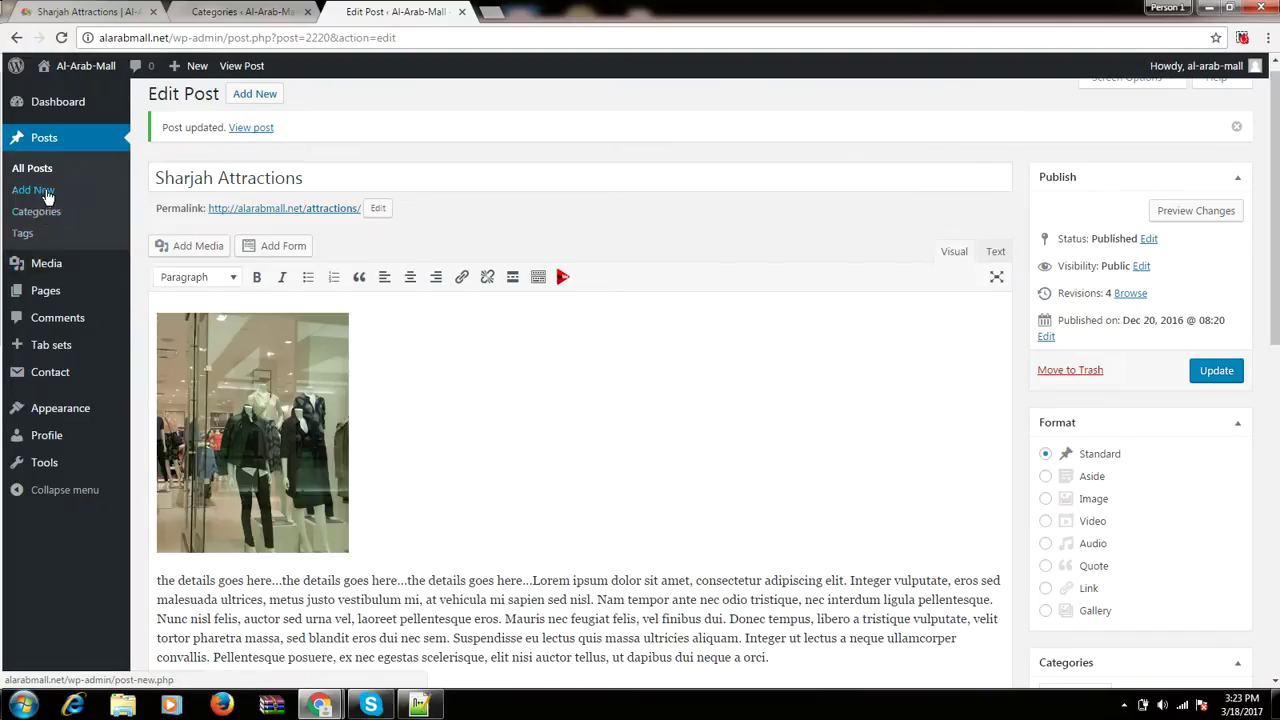
left_click(44, 212)
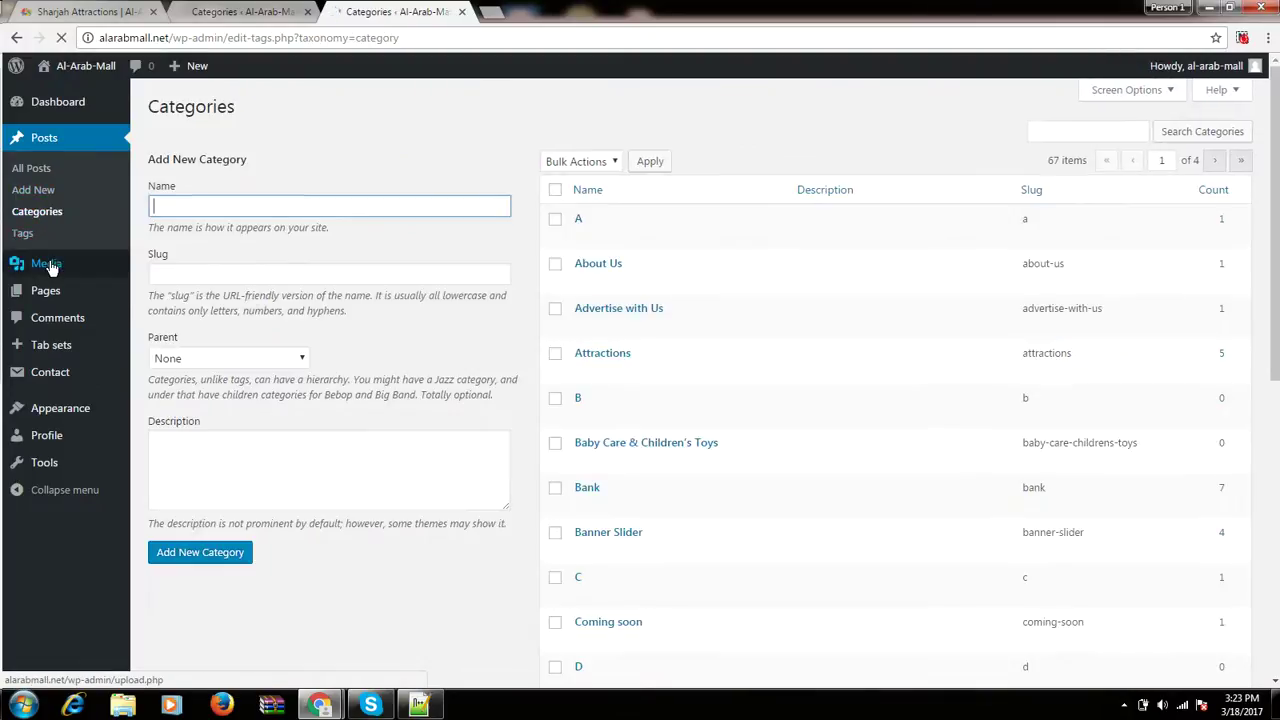
mouse_move(50, 266)
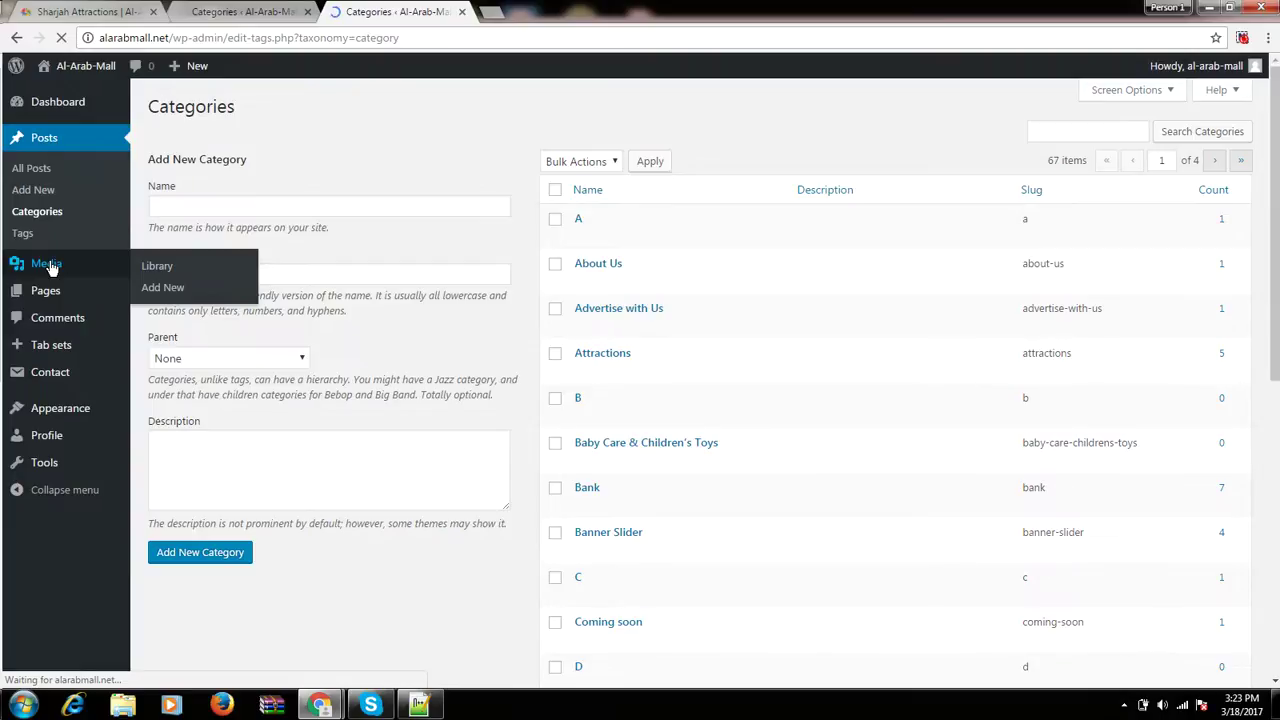